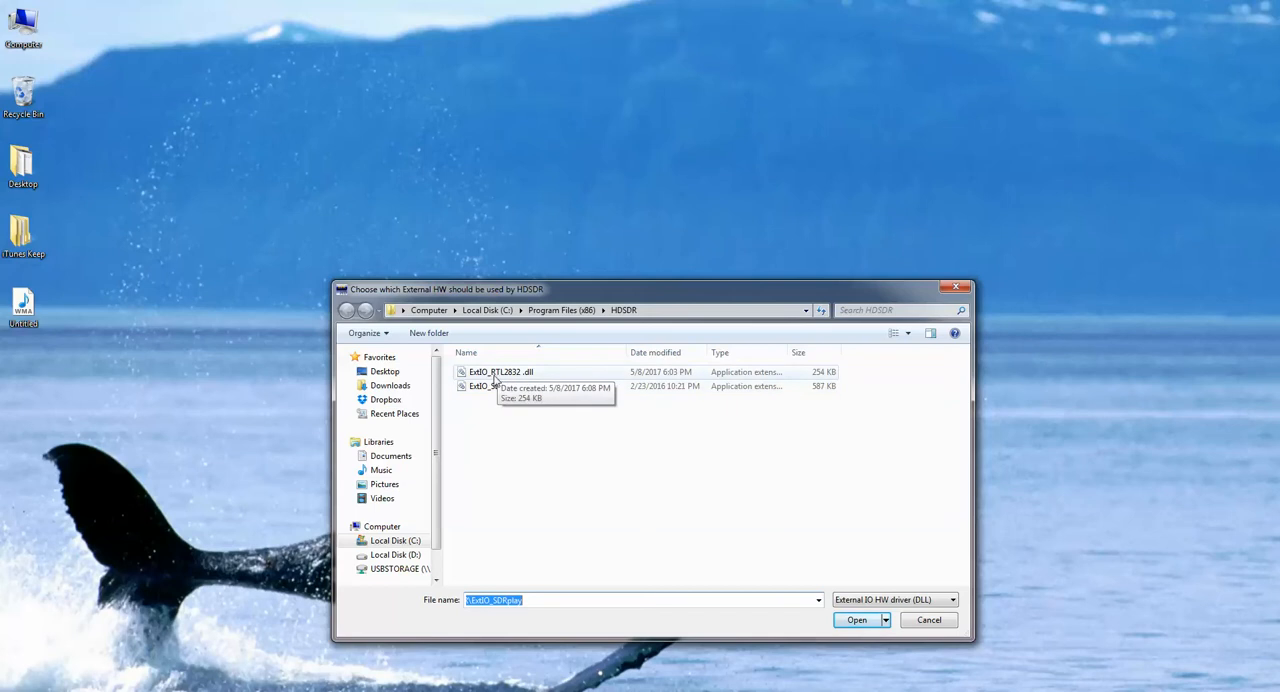
# Try to load the ExtIO_RTL2832 .dll driver in HDSDR and close the program
pyautogui.click(496, 375)
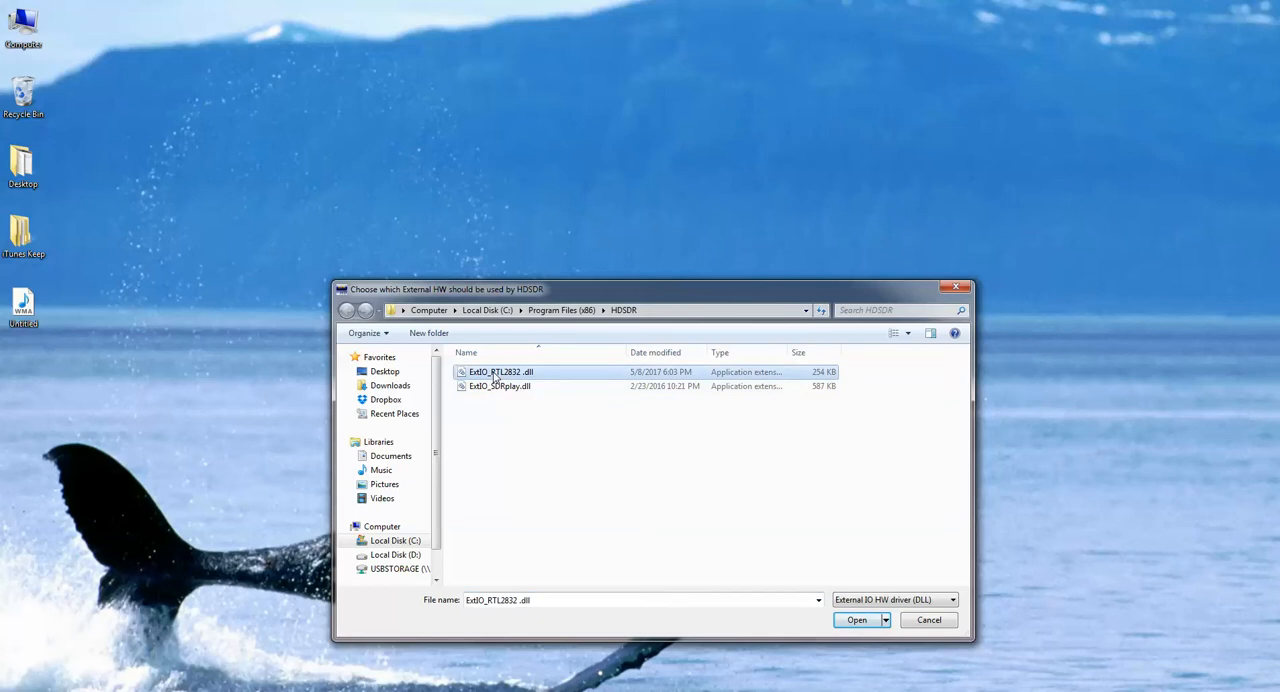
pyautogui.click(860, 619)
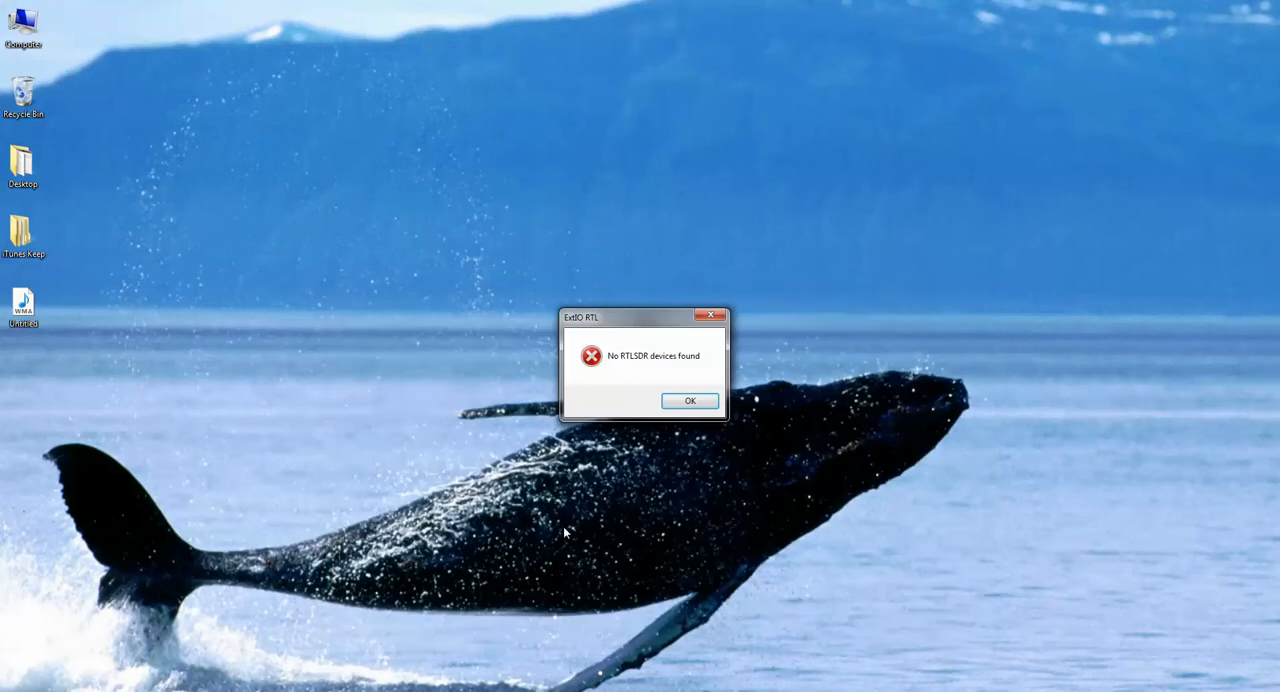
pyautogui.click(686, 402)
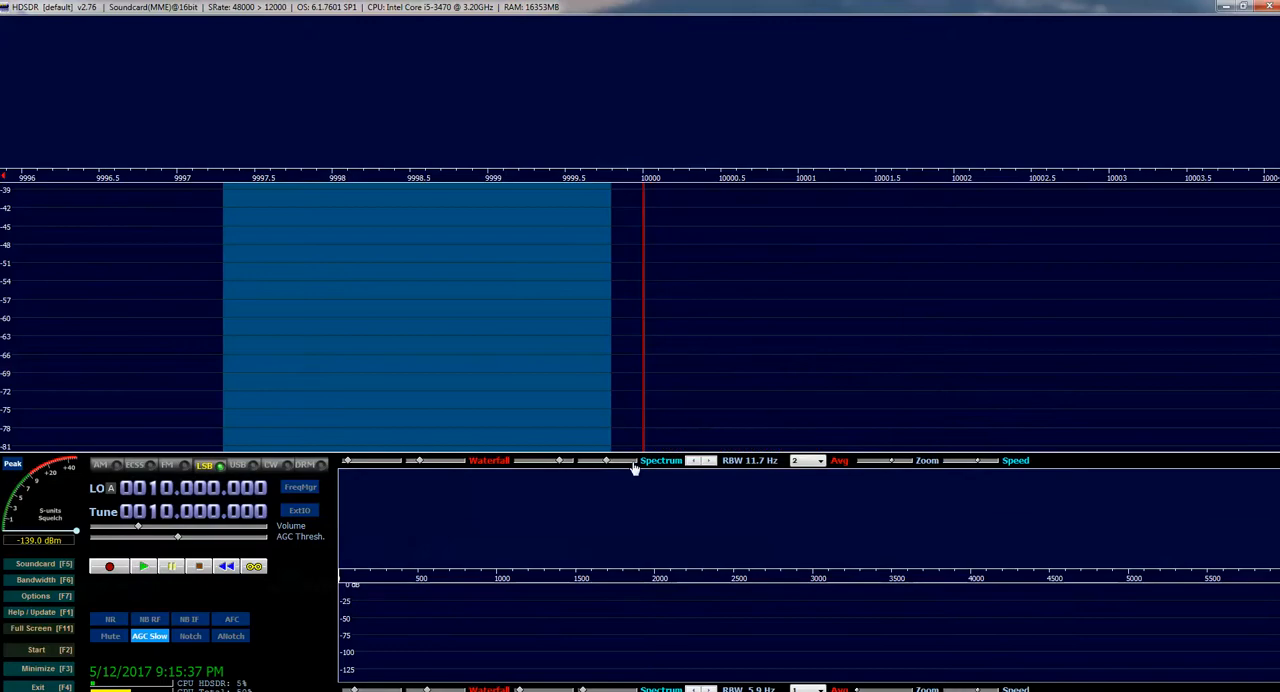
pyautogui.click(1271, 7)
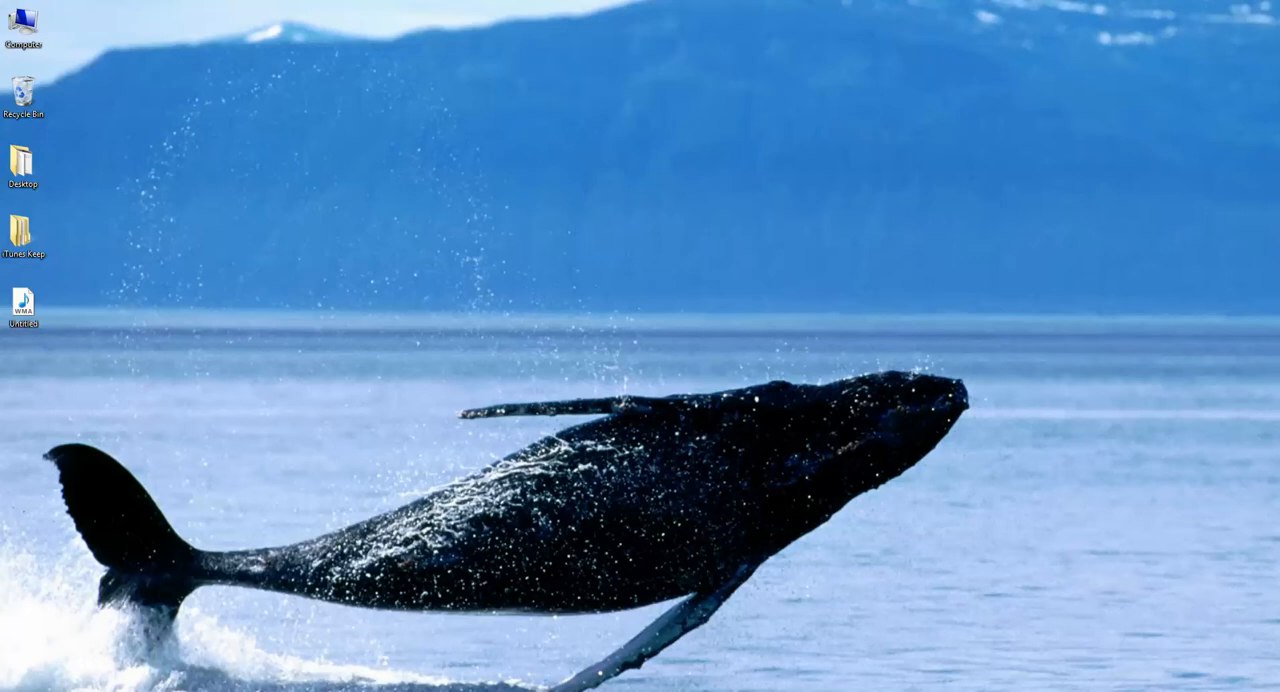
# Relaunch HDSDR using the ExtIO_RTL2832 .dll external hardware driver
pyautogui.click(27, 690)
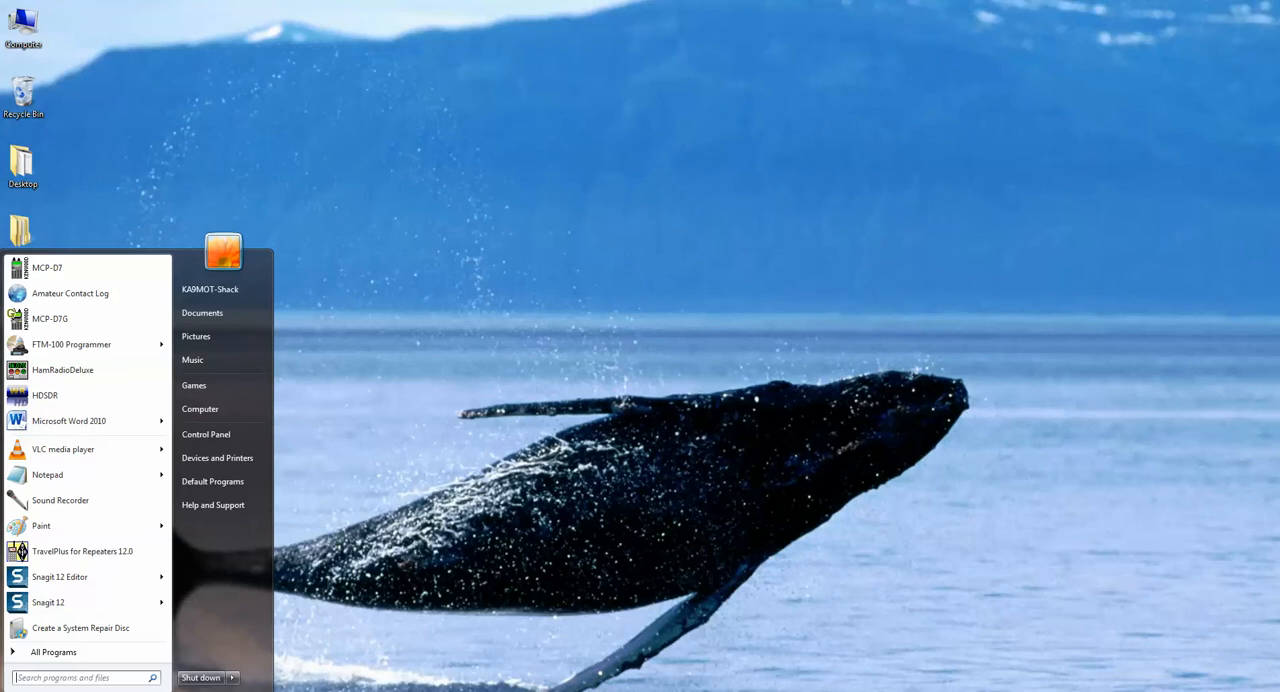
pyautogui.click(60, 397)
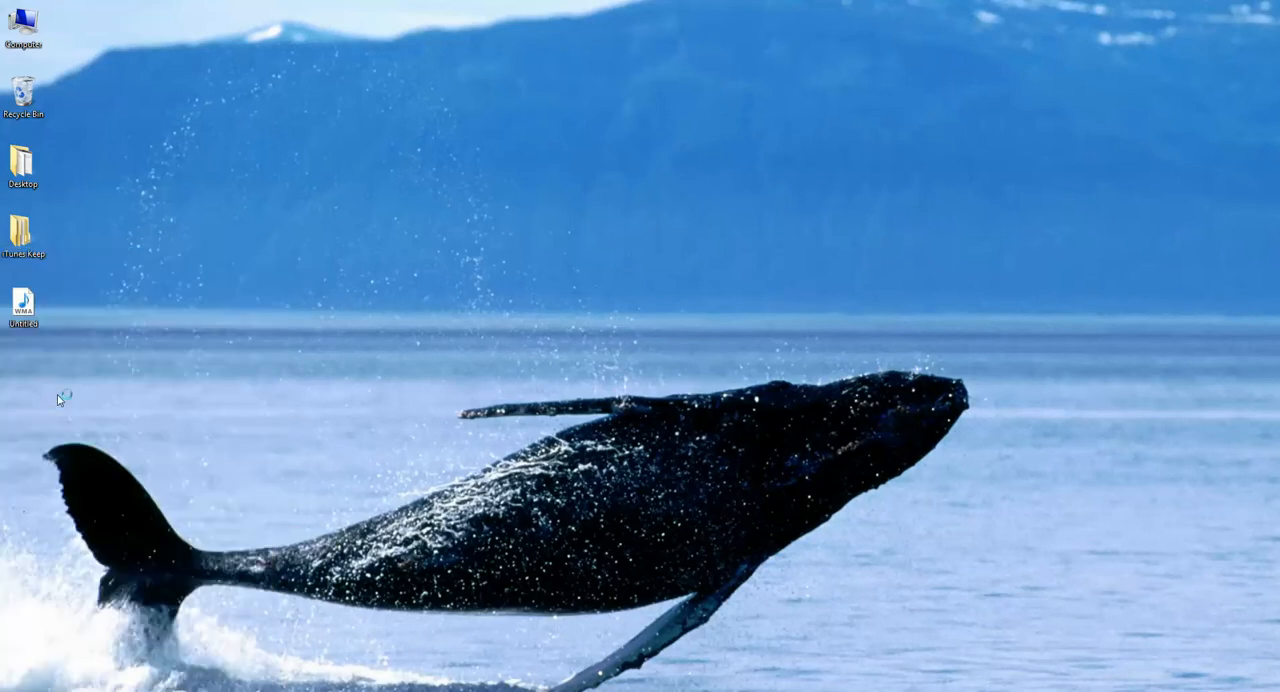
pyautogui.doubleClick(497, 374)
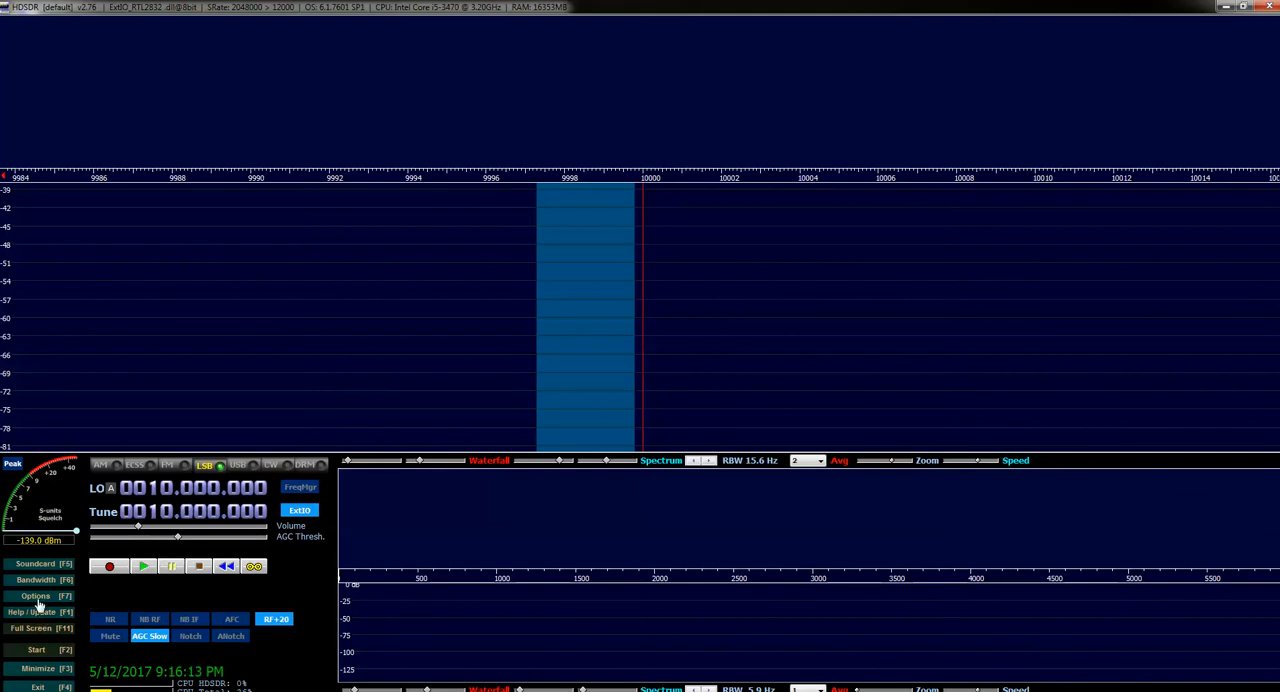
# Examine the ExtIO device settings for the RTL2832 receiver, including sample rate and tuner gain, and exit HDSDR
pyautogui.click(300, 511)
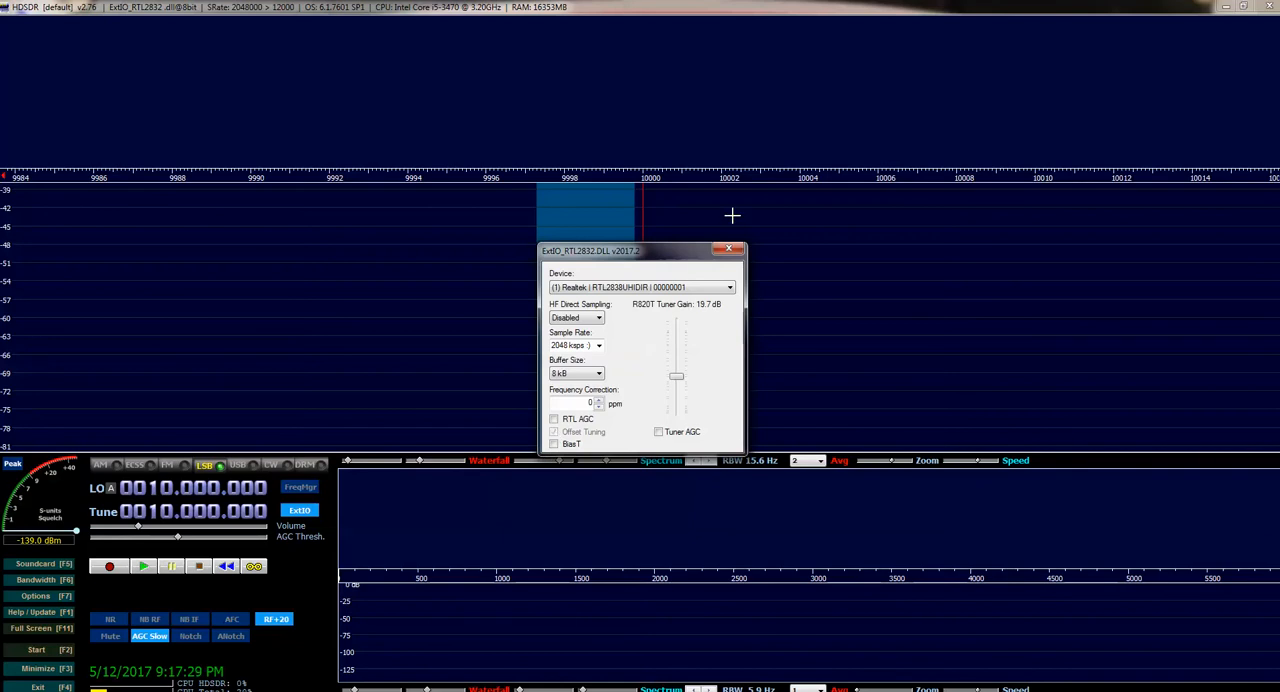
pyautogui.click(729, 250)
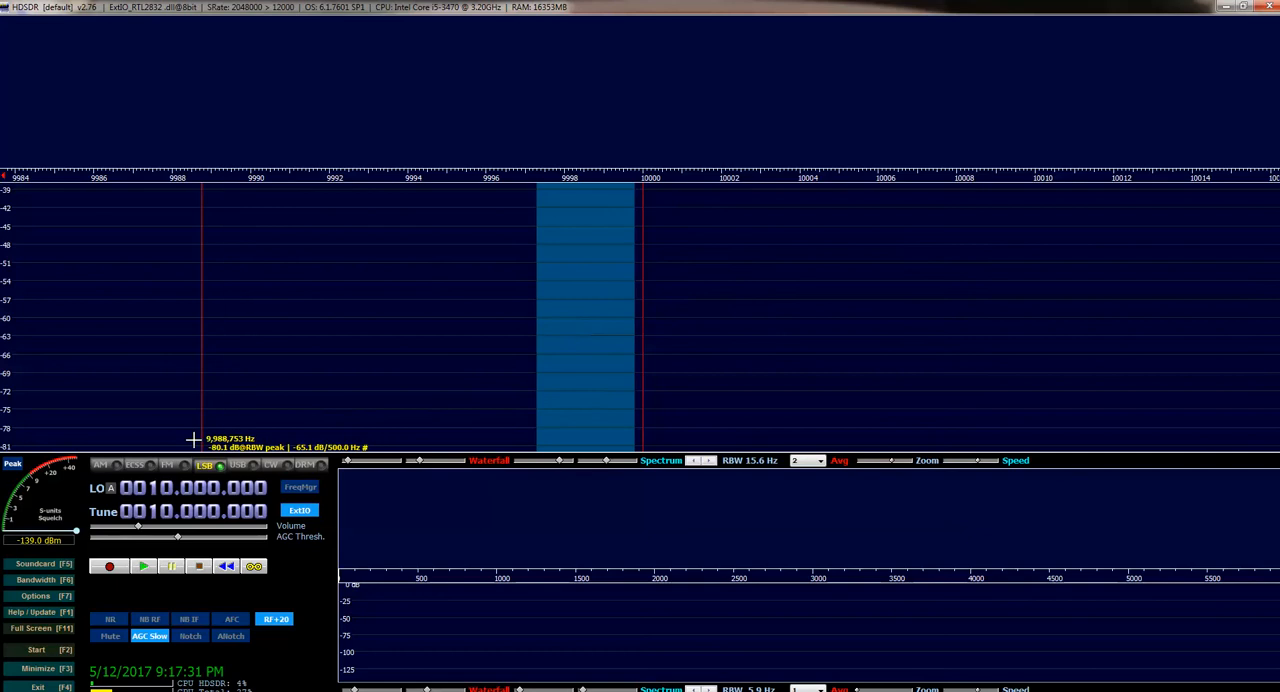
pyautogui.click(1266, 8)
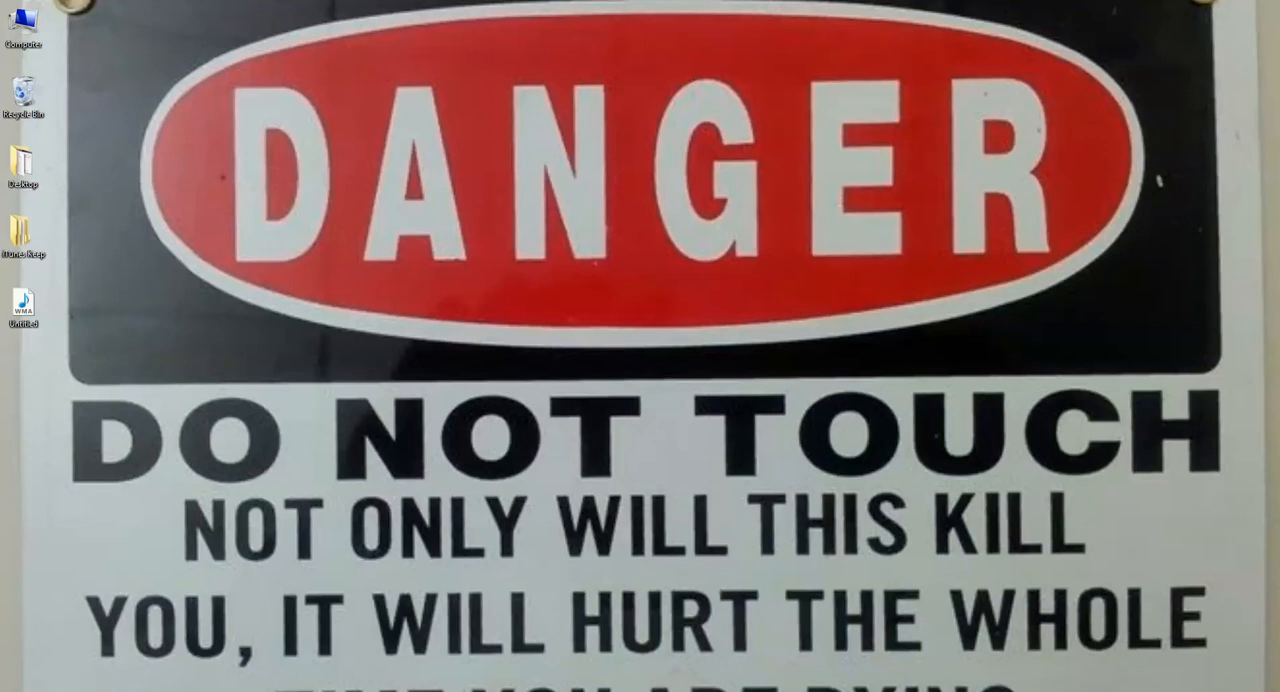
# Launch HamRadioDeluxe for the FTDX-5000, maximize its window and minimize it to leave it running in the background
pyautogui.press('super')
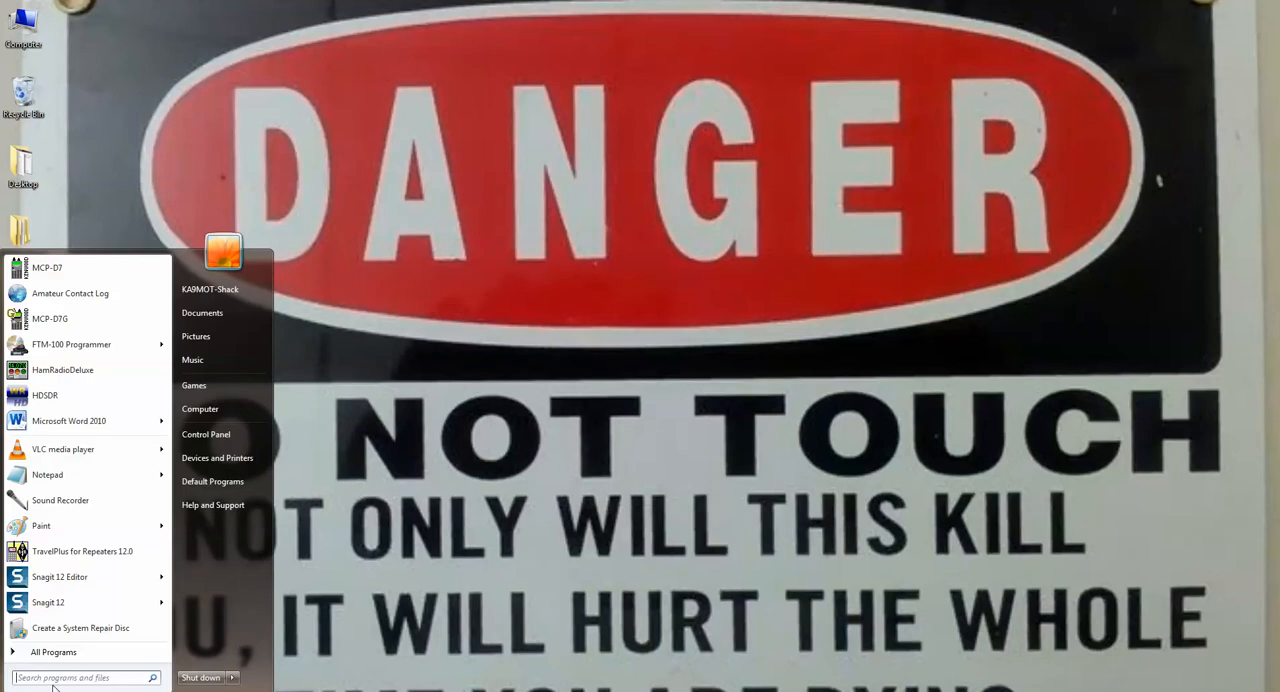
pyautogui.click(76, 369)
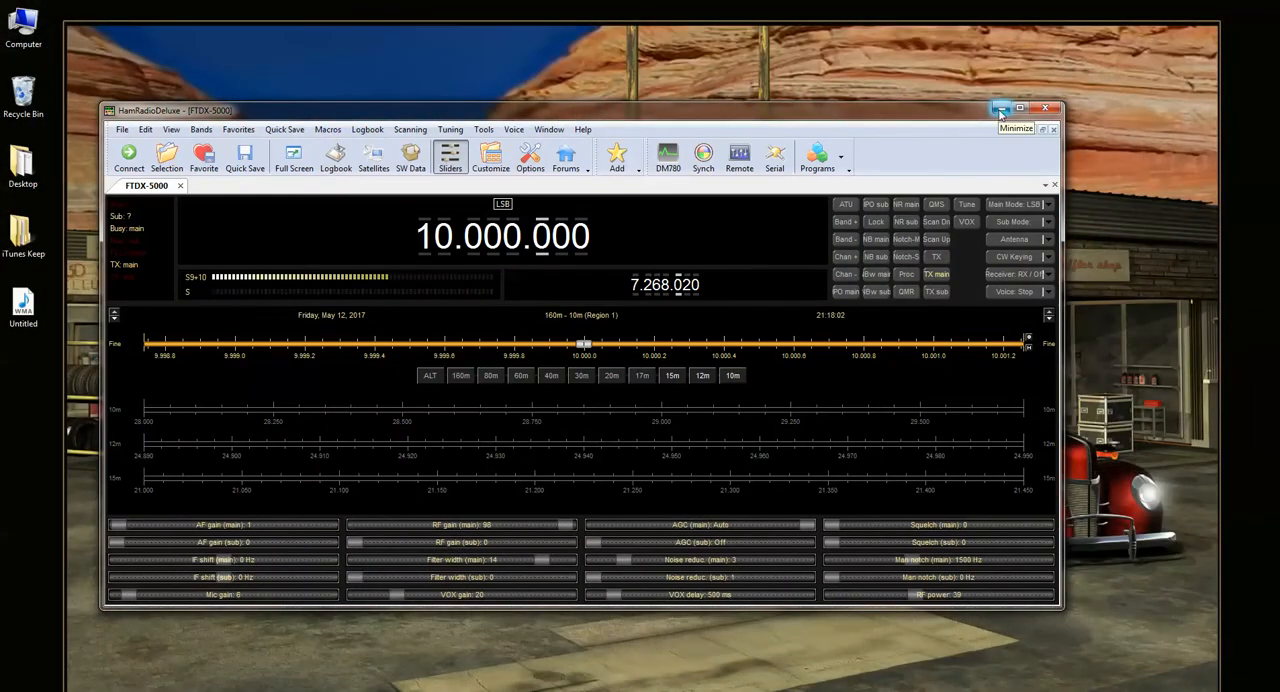
pyautogui.click(1020, 108)
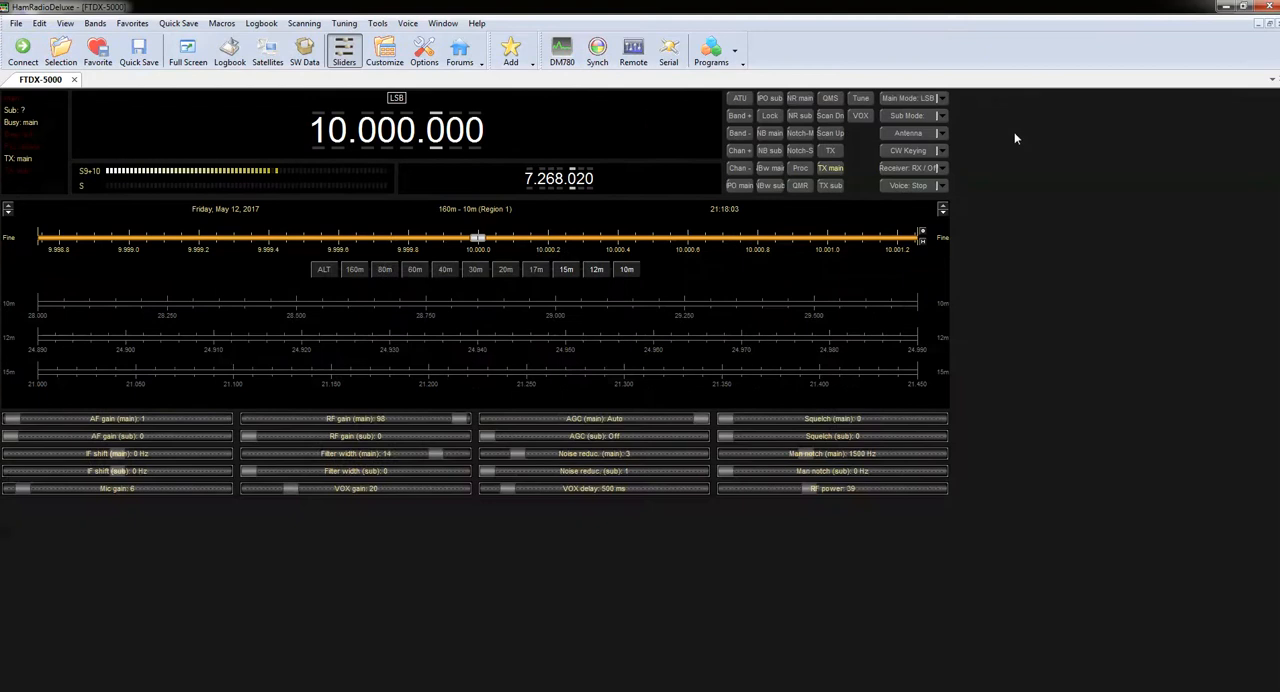
pyautogui.click(1225, 6)
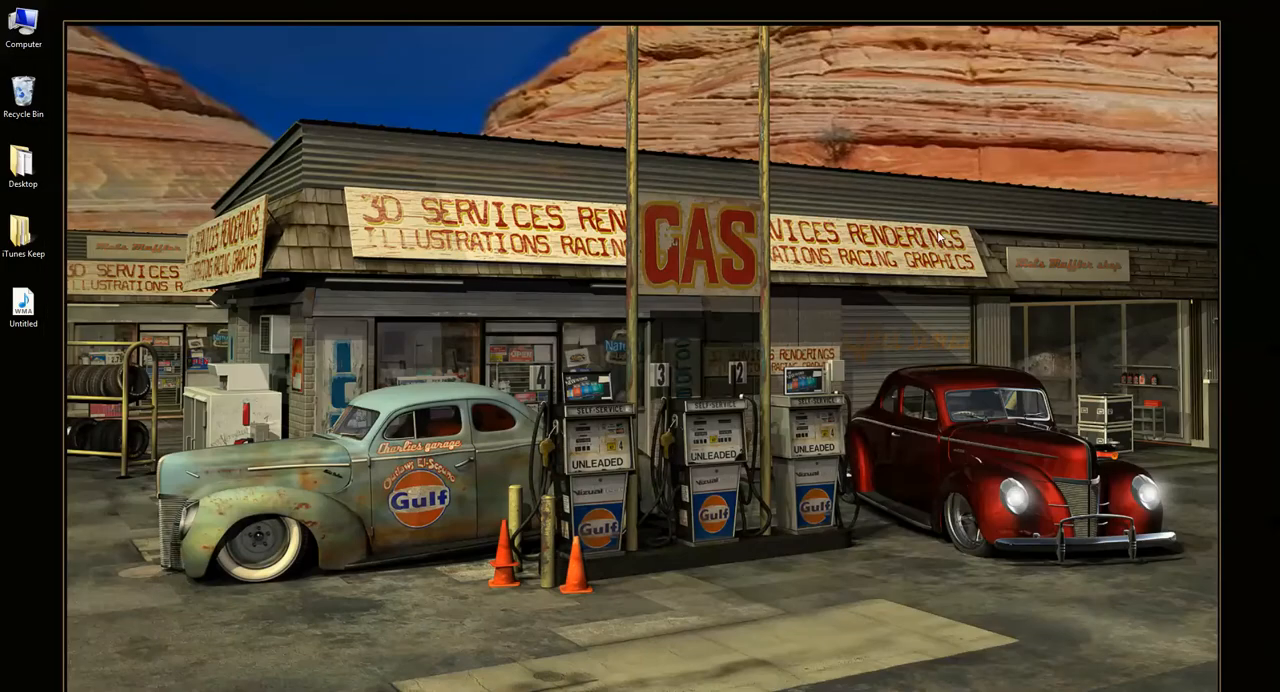
# Launch HDSDR using the ExtIO_SDRplay.dll external hardware driver
pyautogui.click(18, 690)
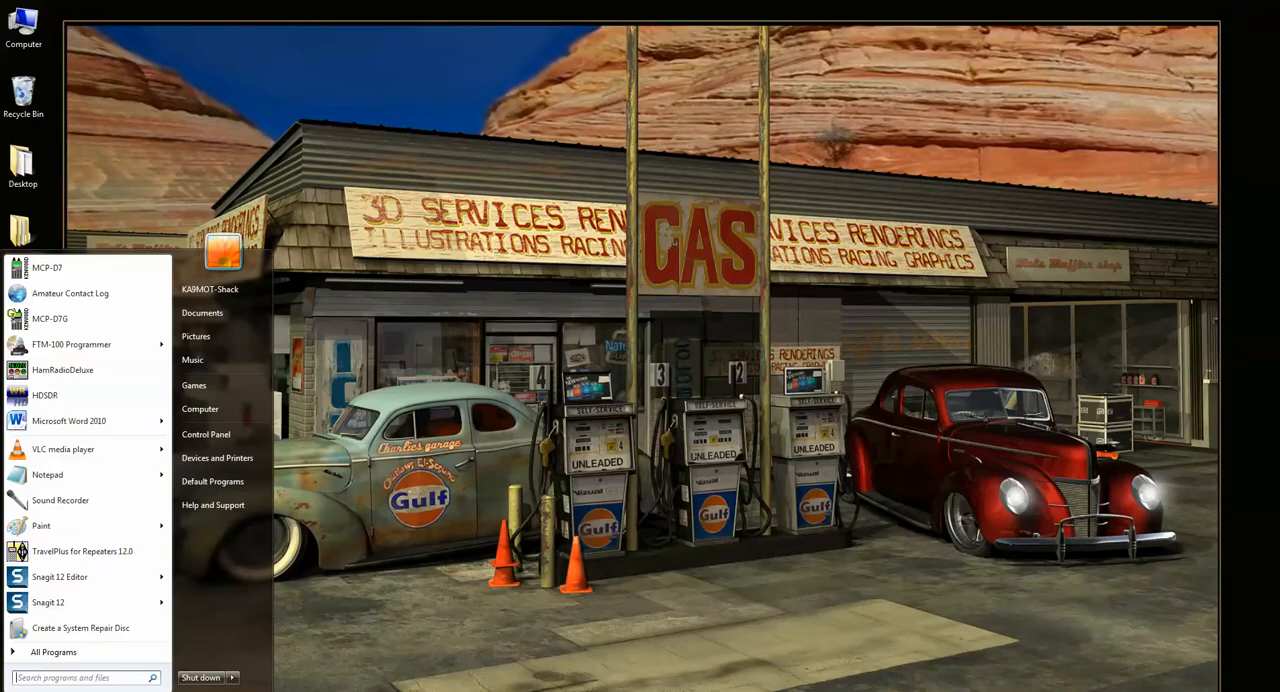
pyautogui.click(40, 400)
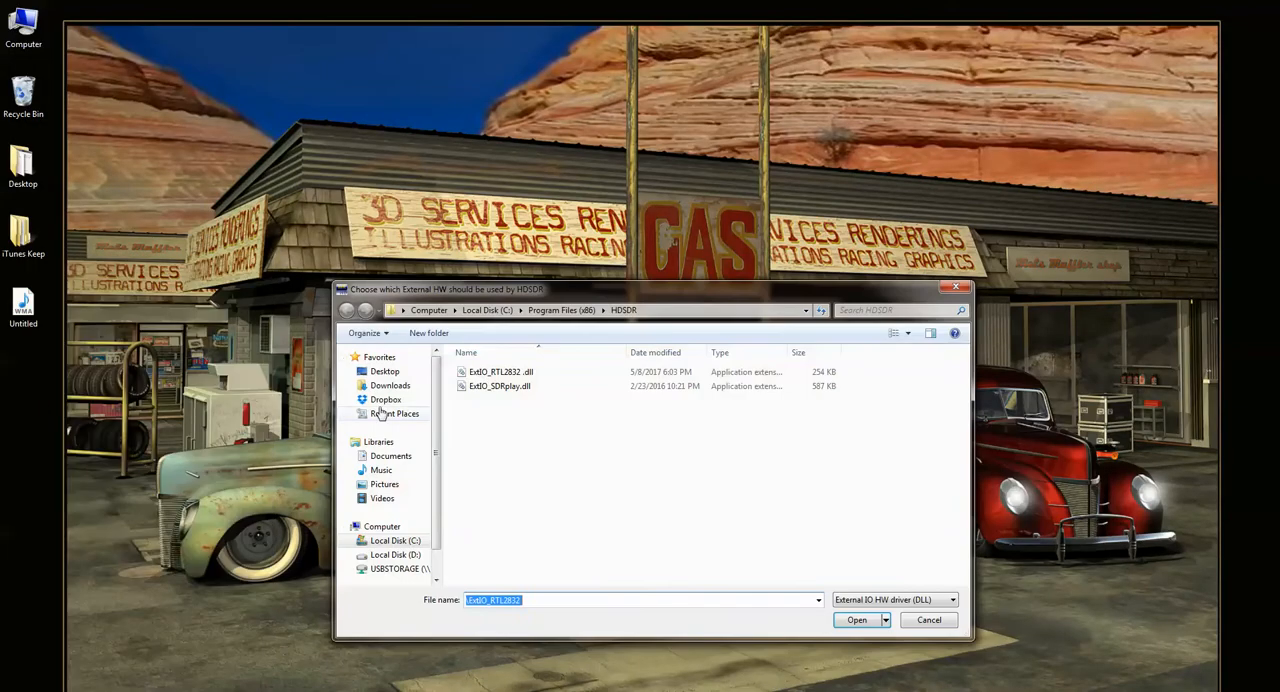
pyautogui.doubleClick(532, 386)
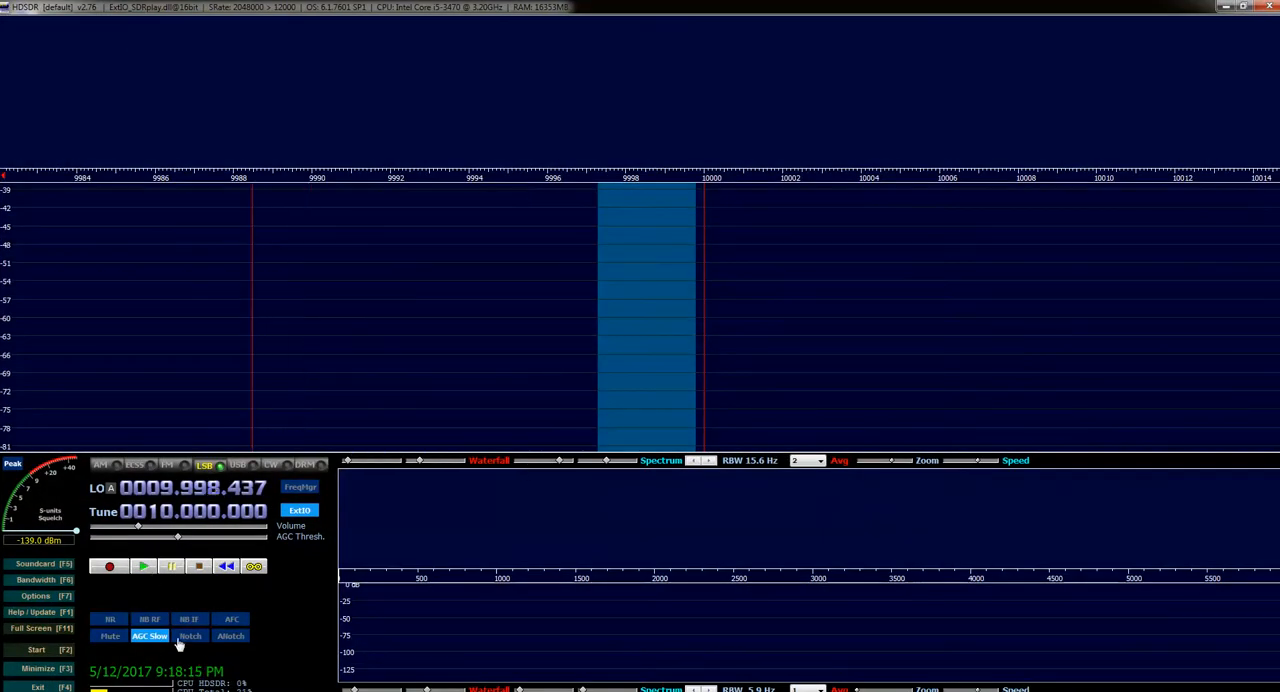
# Open the RF front-end configuration and check the control sources for SDR on IF output, keeping by HRD (DDE)
pyautogui.click(37, 597)
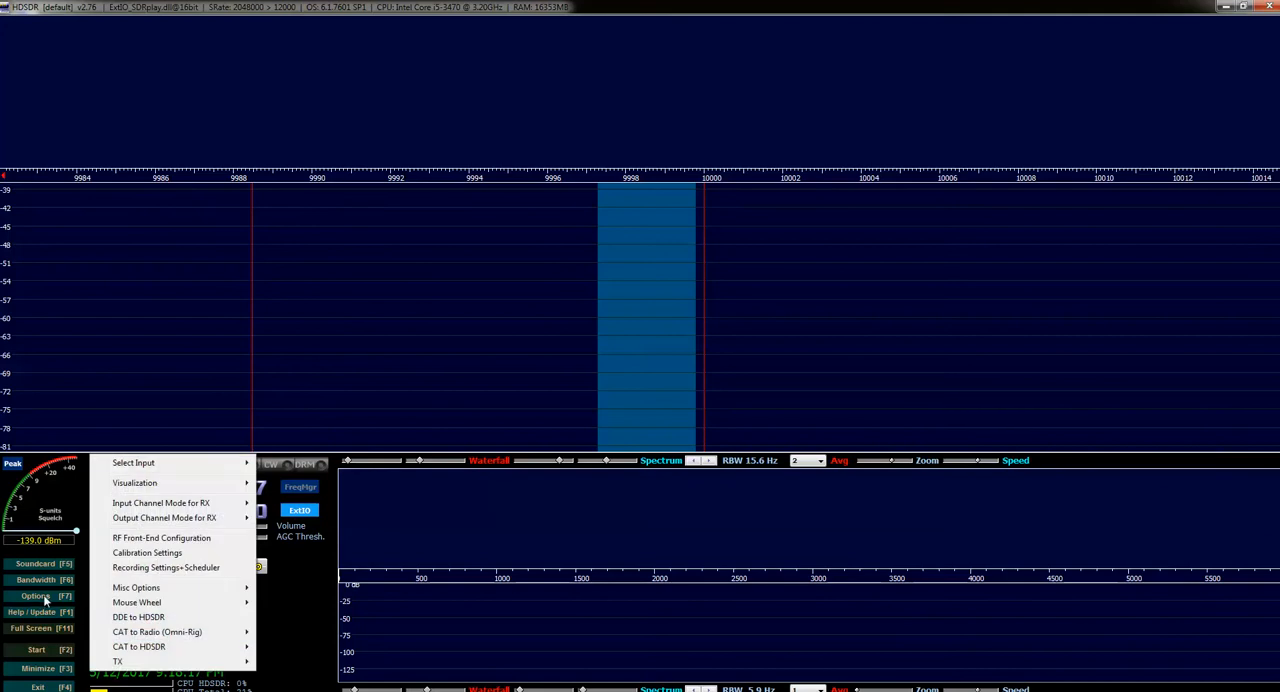
pyautogui.moveTo(147, 608)
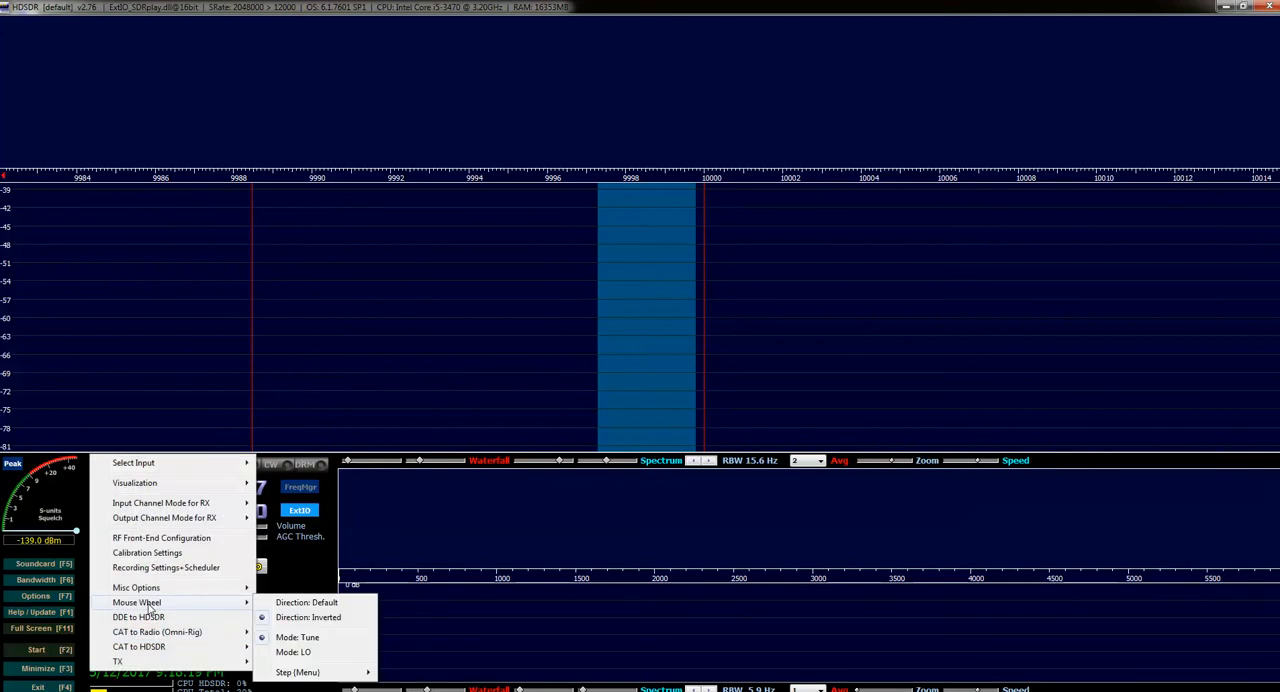
pyautogui.click(158, 540)
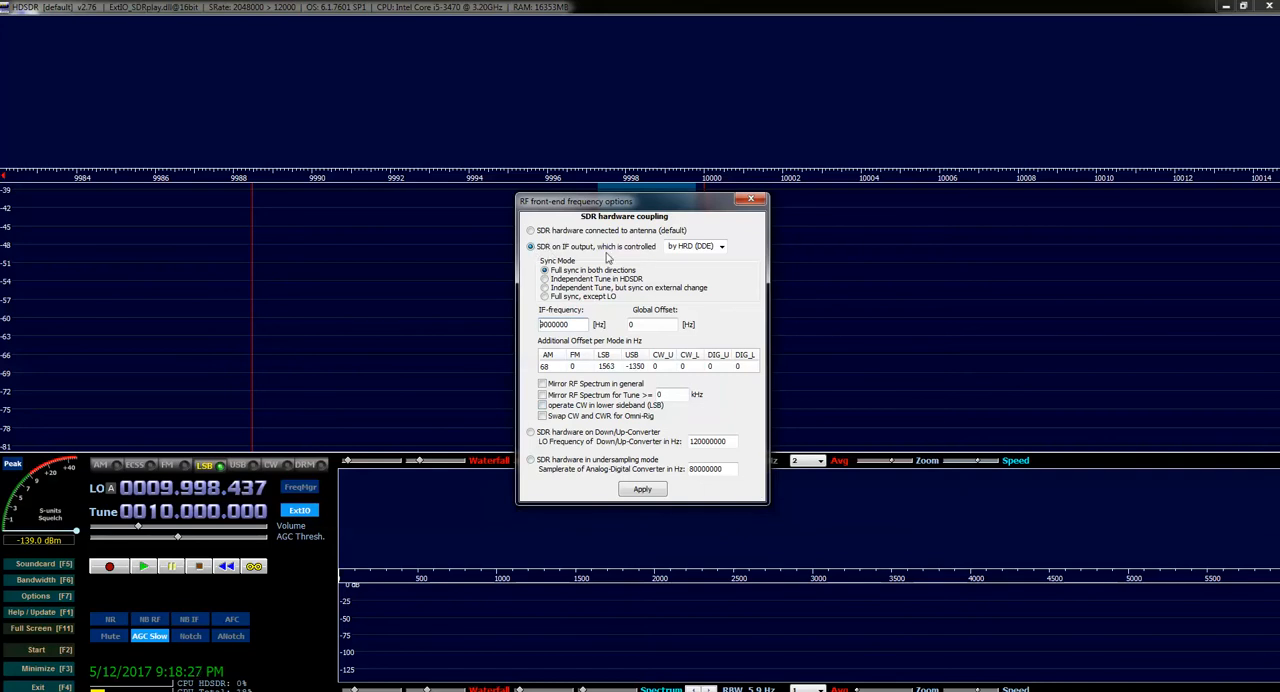
pyautogui.click(721, 247)
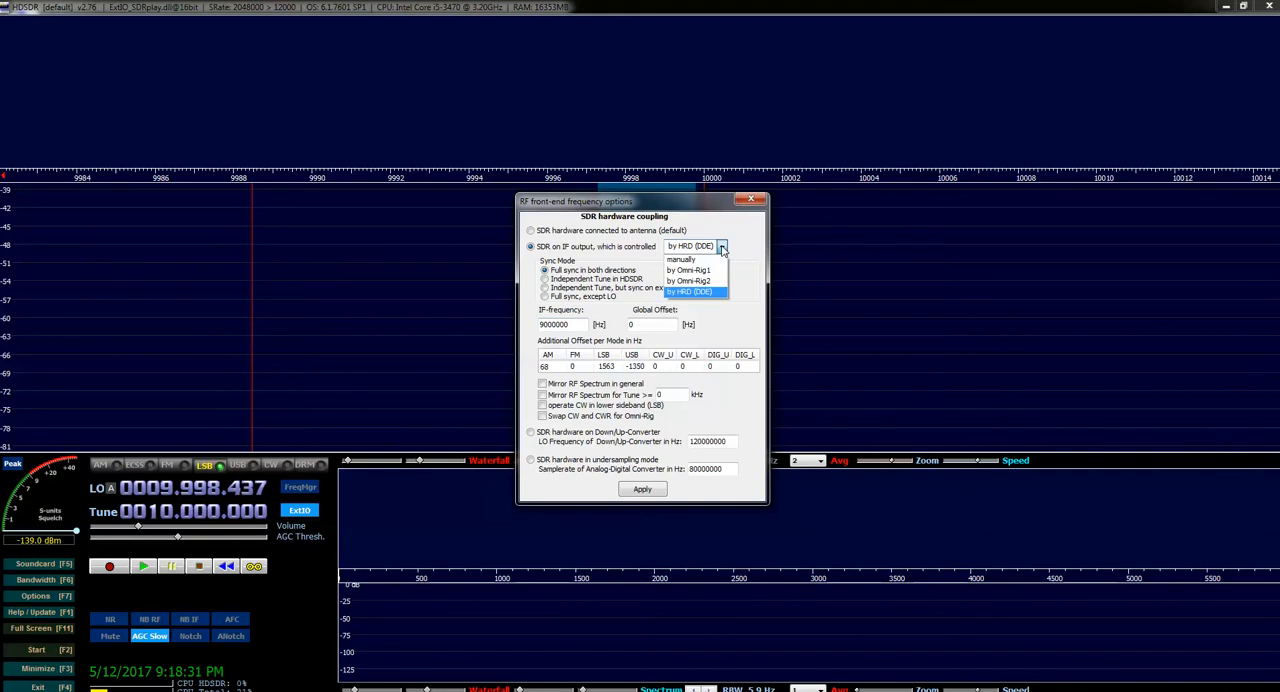
pyautogui.click(721, 248)
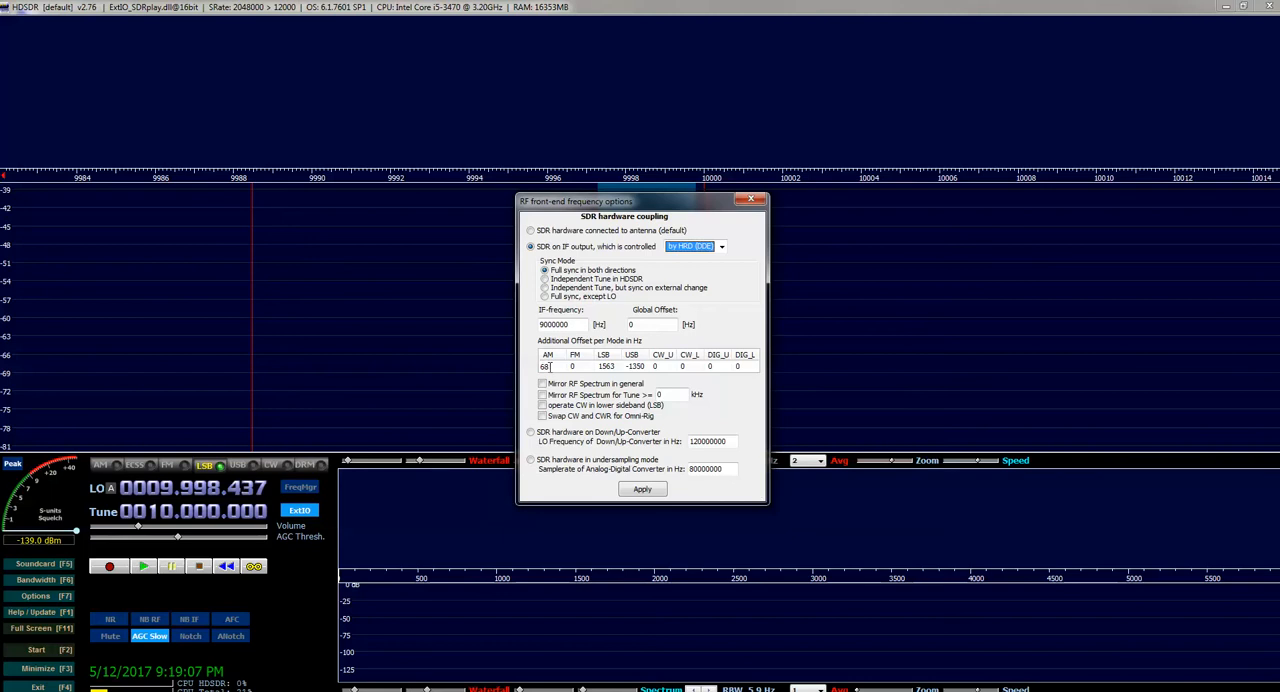
# Set the AM, LSB and USB additional offsets to 0 Hz, apply them and move the dialog out of the way
pyautogui.doubleClick(550, 367)
pyautogui.write('0')
pyautogui.doubleClick(605, 367)
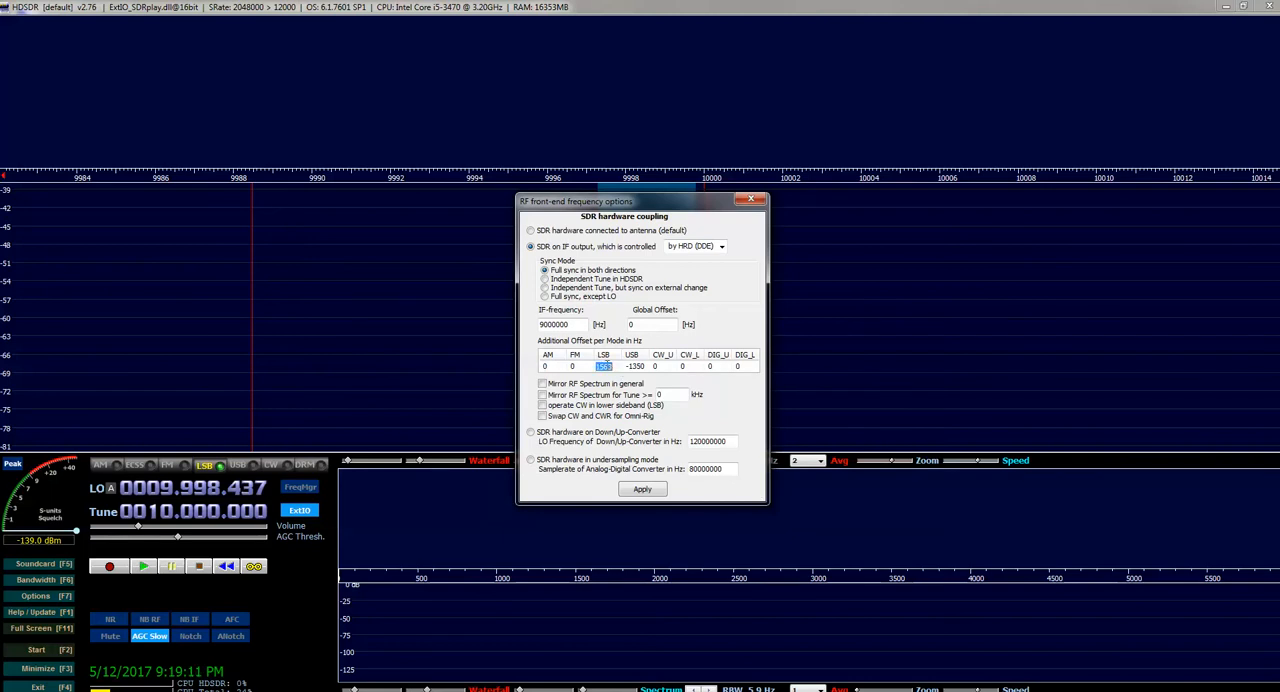
pyautogui.write('0')
pyautogui.doubleClick(647, 367)
pyautogui.write('0')
pyautogui.click(642, 489)
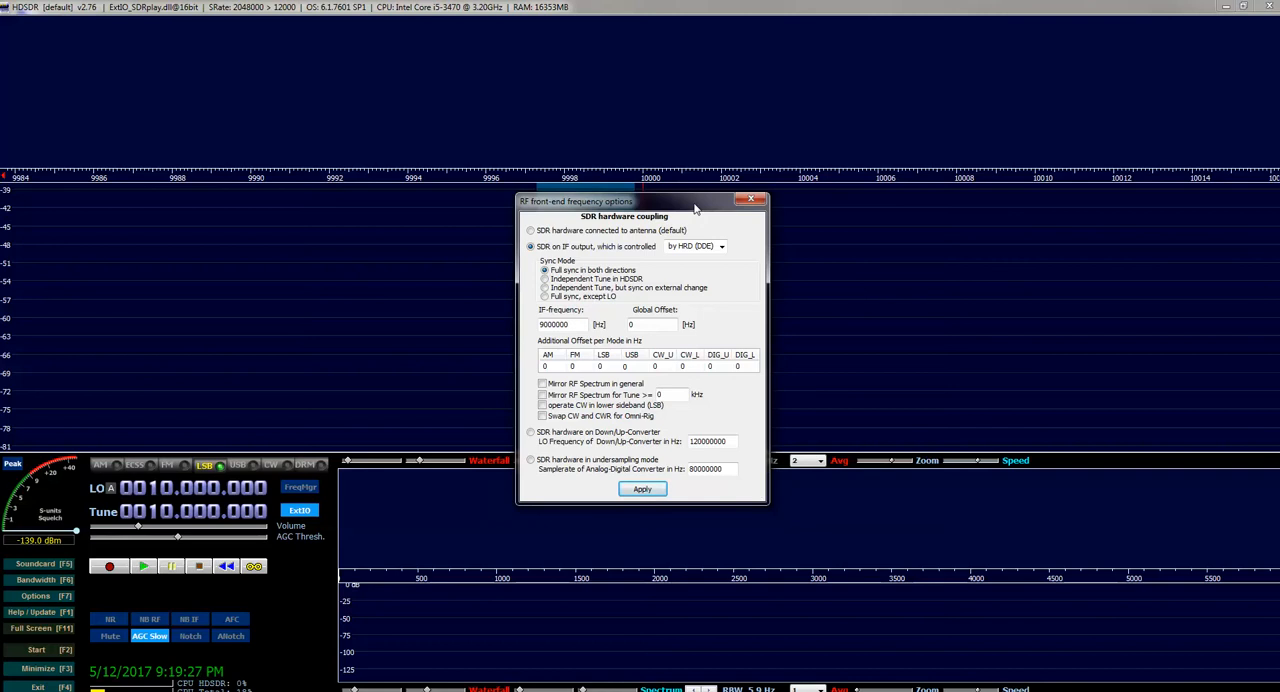
pyautogui.moveTo(696, 208); pyautogui.dragTo(0, 194)
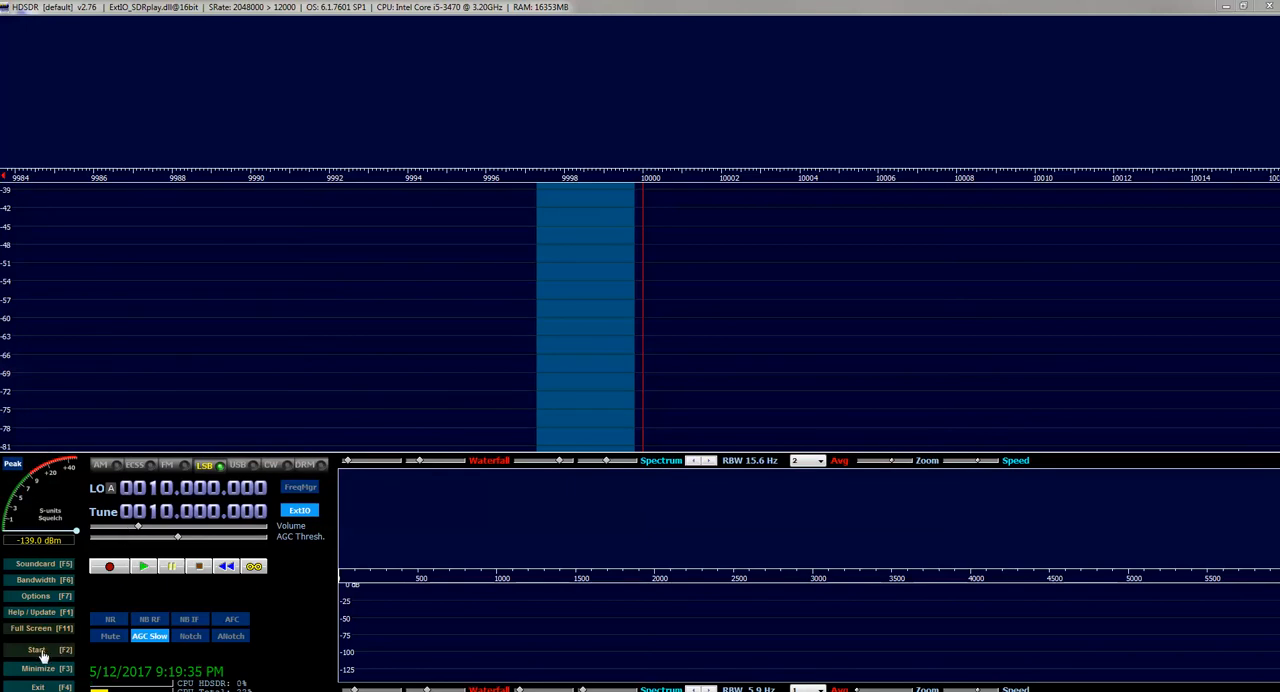
# Start the receiver, switch it to AM mode and tune it to 10.000.000
pyautogui.click(40, 651)
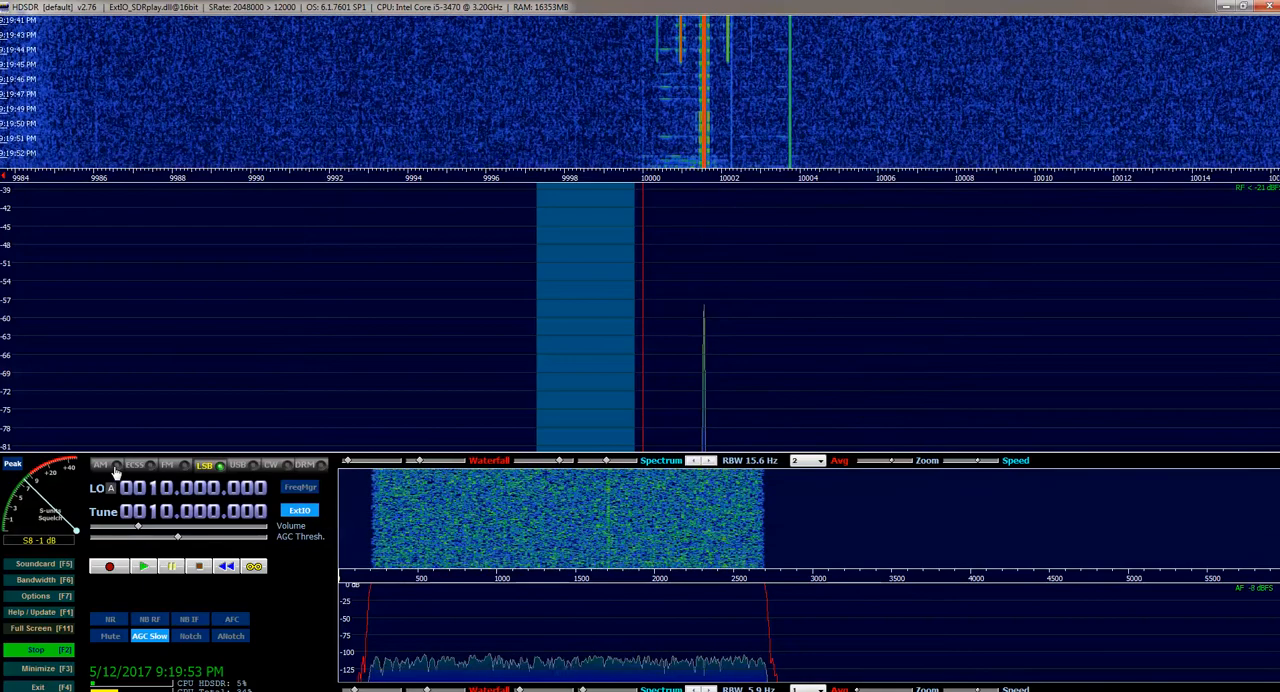
pyautogui.click(112, 468)
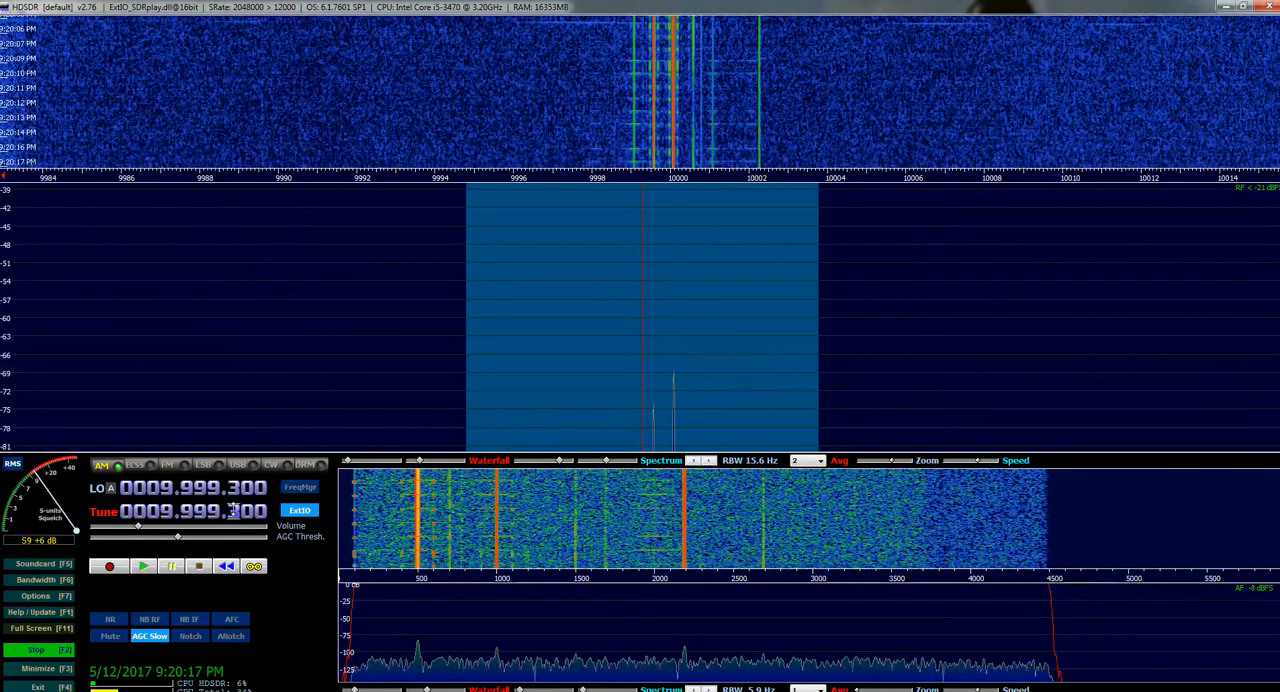
pyautogui.scroll(-1, 233, 510)
pyautogui.scroll(2, 233, 510)
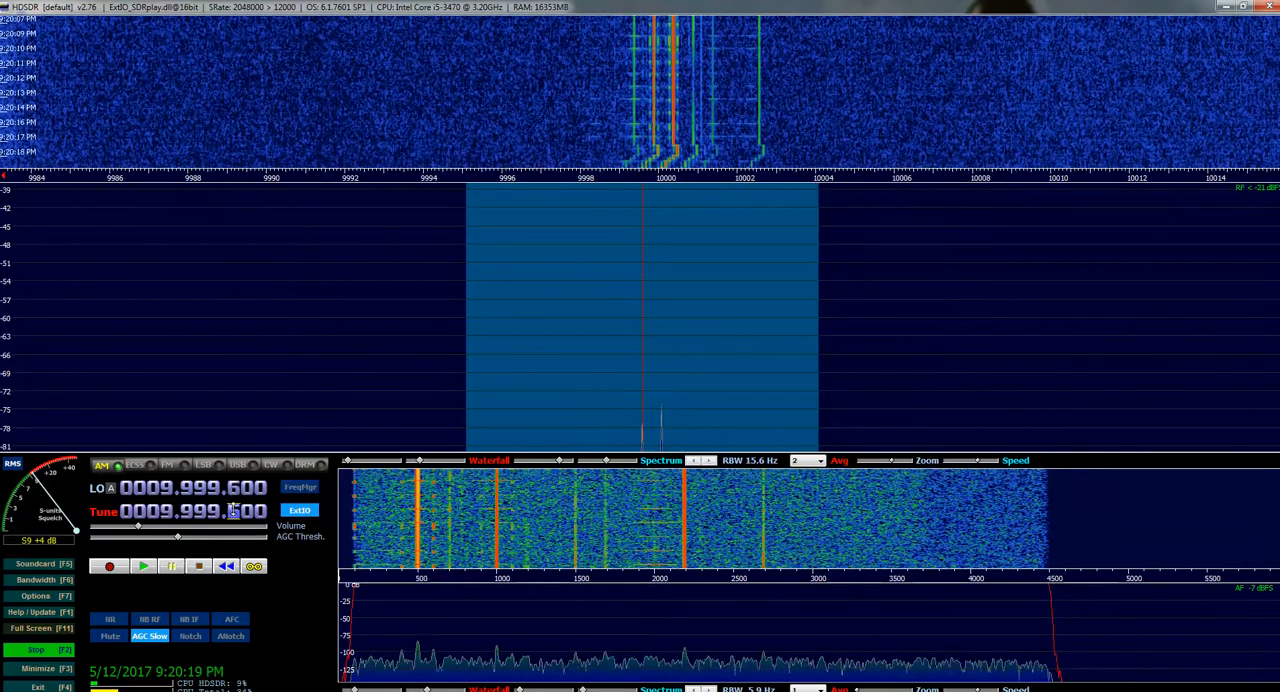
pyautogui.scroll(2, 233, 510)
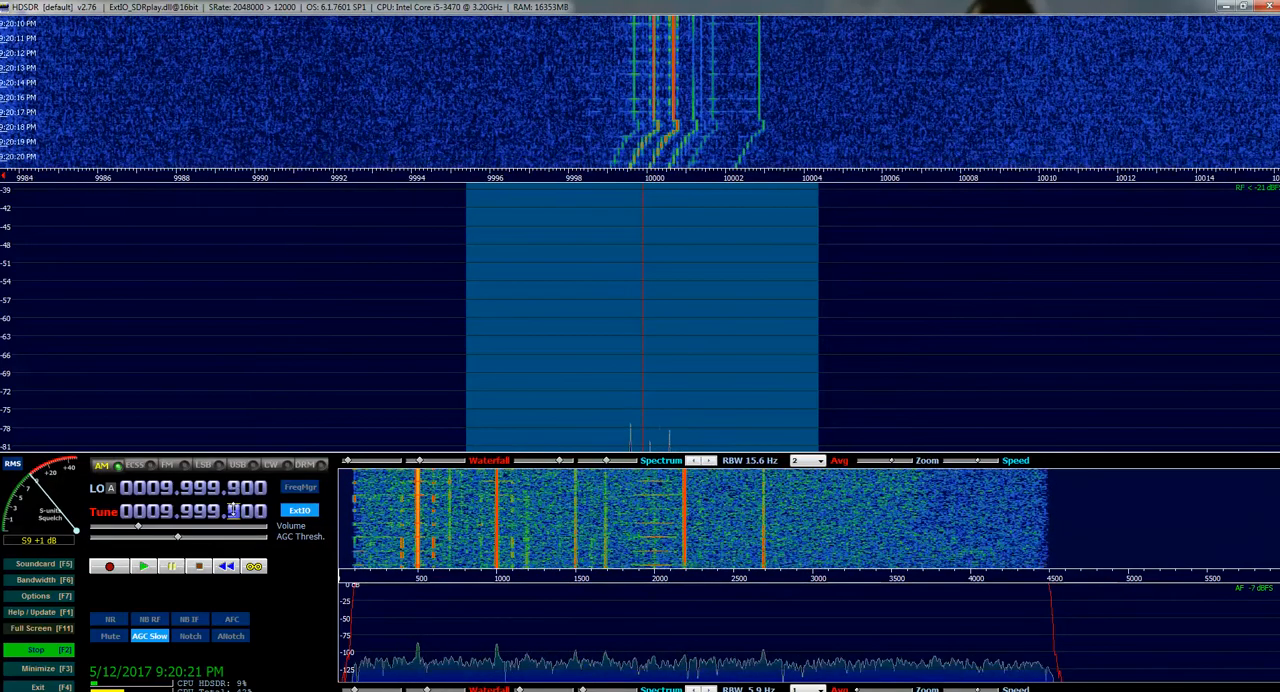
pyautogui.scroll(1, 233, 510)
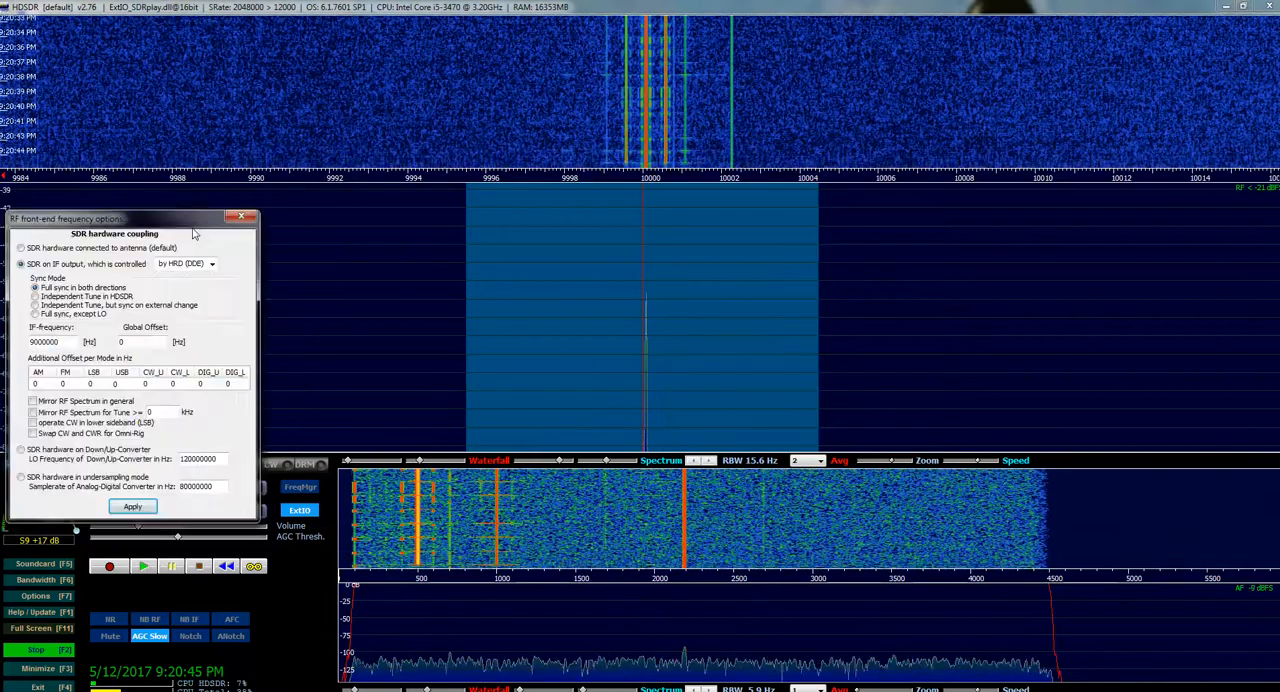
# Set the AM additional offset to 68 Hz, apply it and move the dialog clear of the signal display
pyautogui.moveTo(124, 219); pyautogui.dragTo(674, 237)
pyautogui.doubleClick(598, 400)
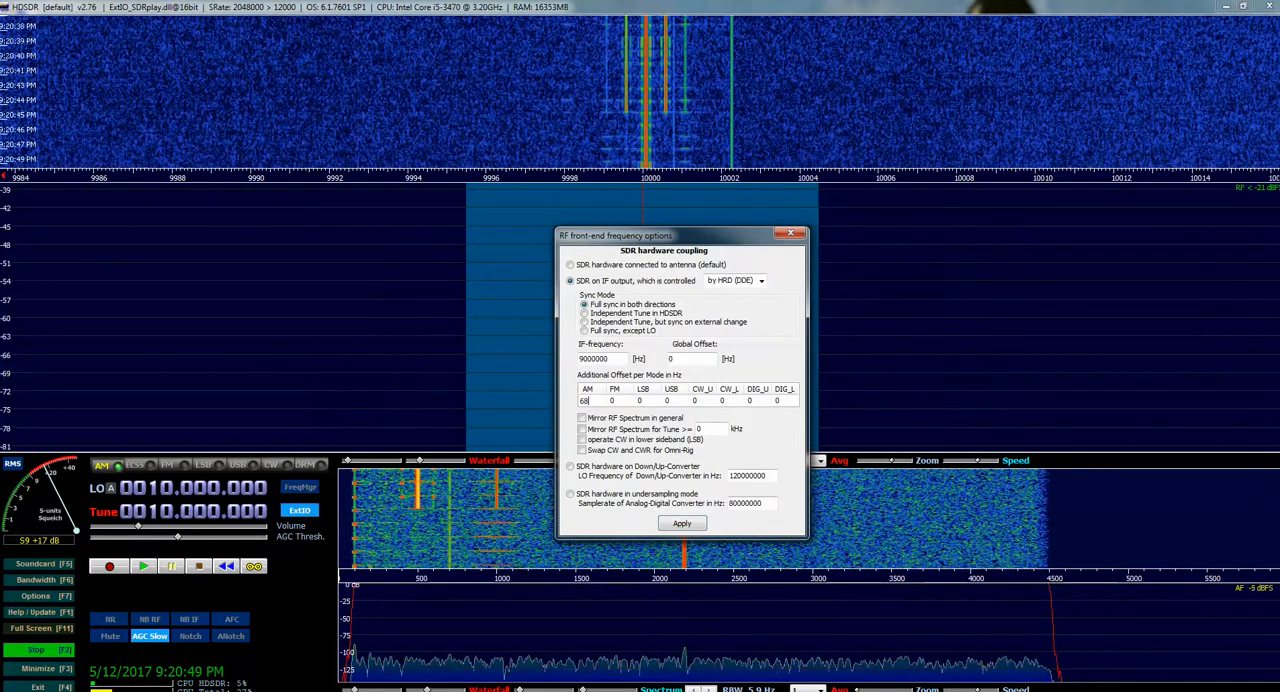
pyautogui.click(688, 528)
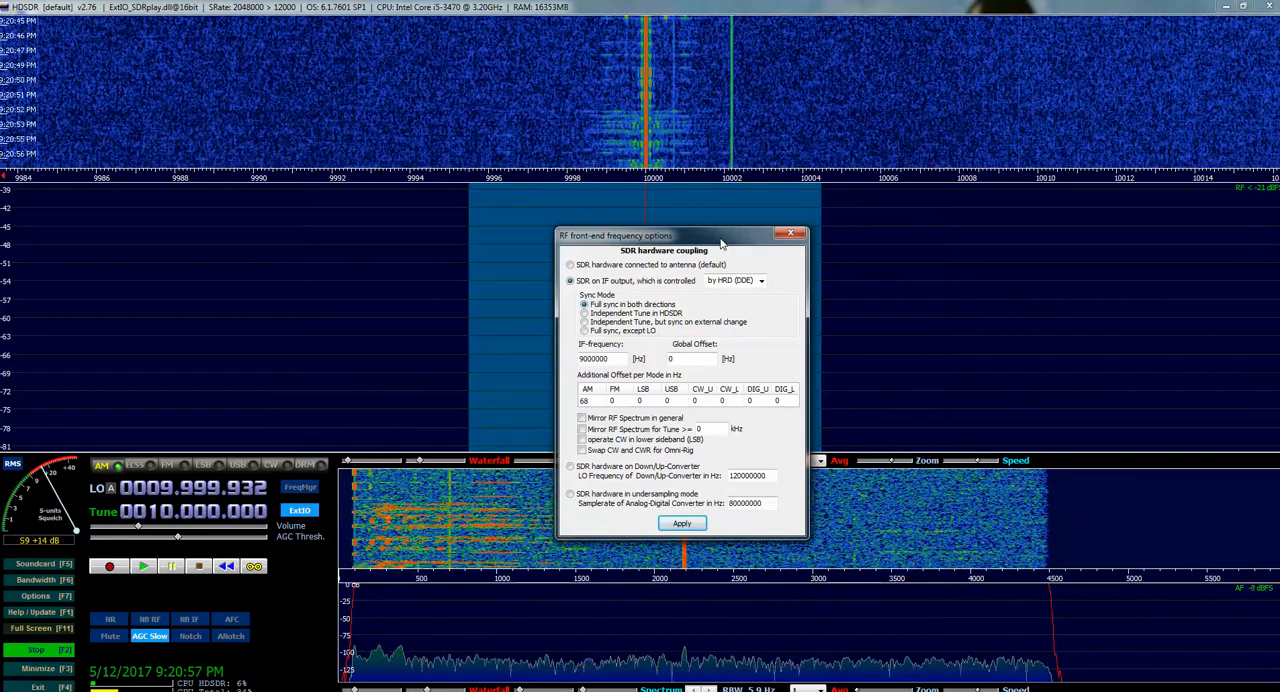
pyautogui.moveTo(720, 242); pyautogui.dragTo(1173, 168)
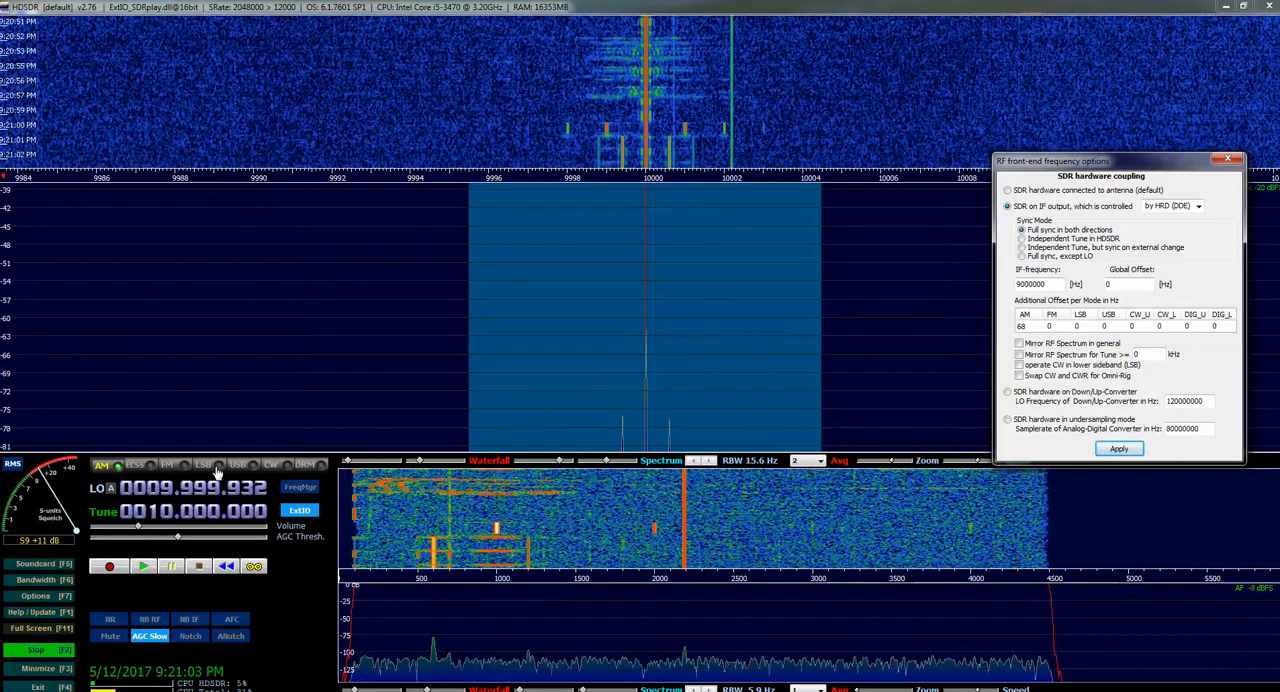
# Switch the receiver to LSB mode and tune it to 10.000.000
pyautogui.click(204, 466)
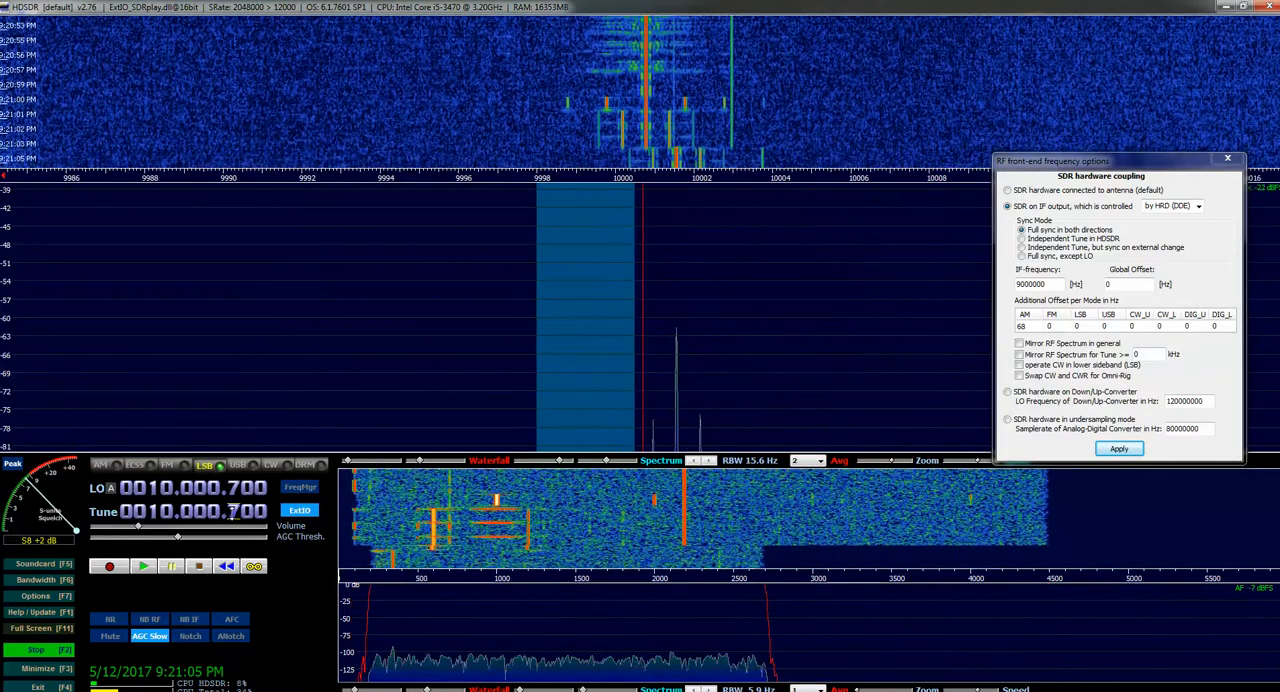
pyautogui.scroll(-6, 233, 511)
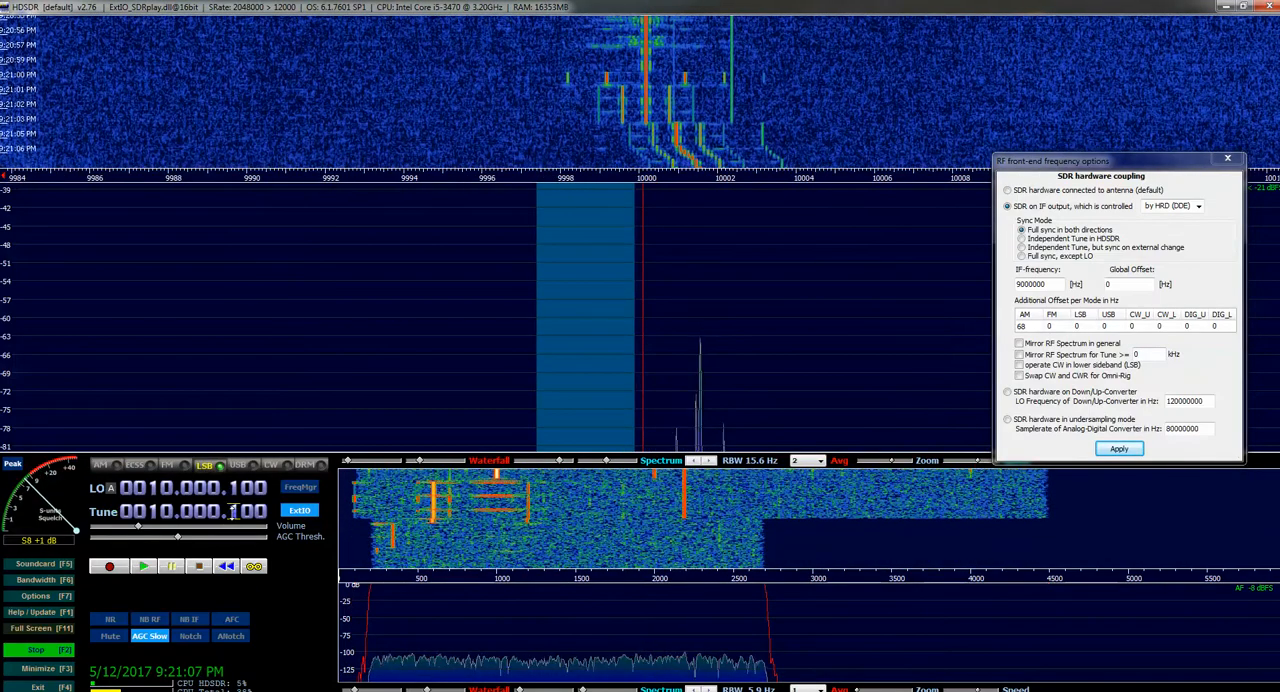
pyautogui.scroll(-1, 233, 511)
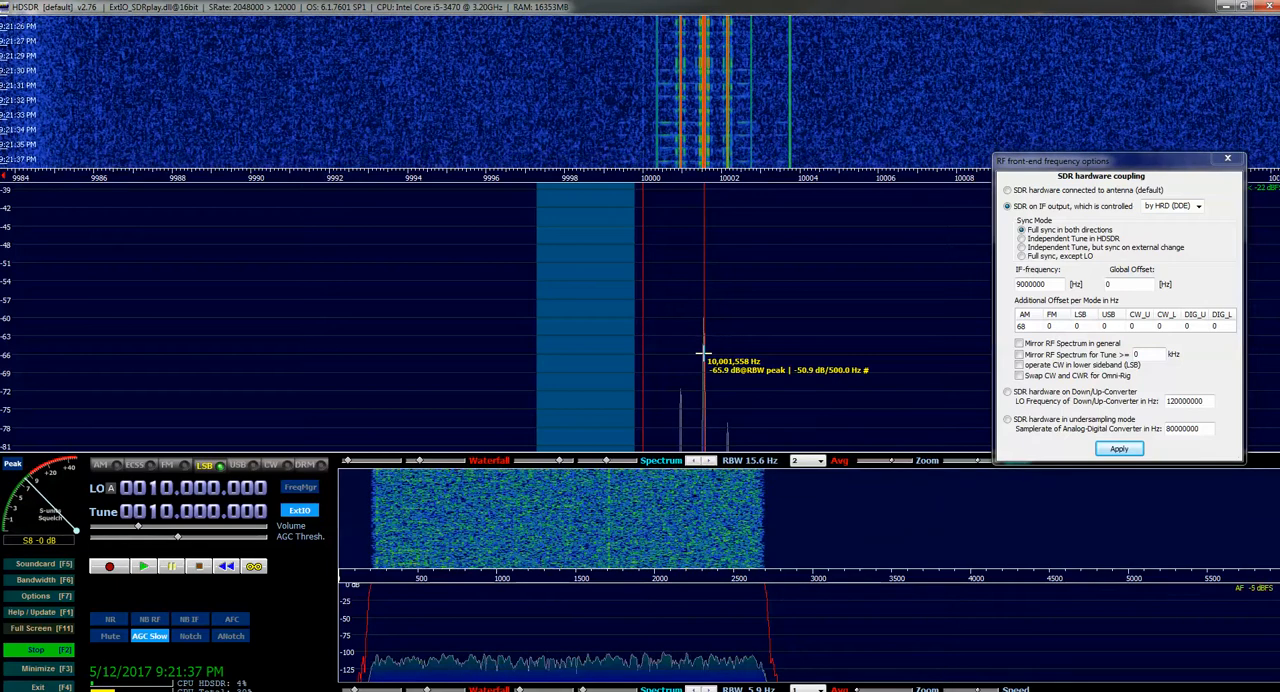
# Set the LSB additional offset to 1558 Hz and apply it
pyautogui.doubleClick(1080, 326)
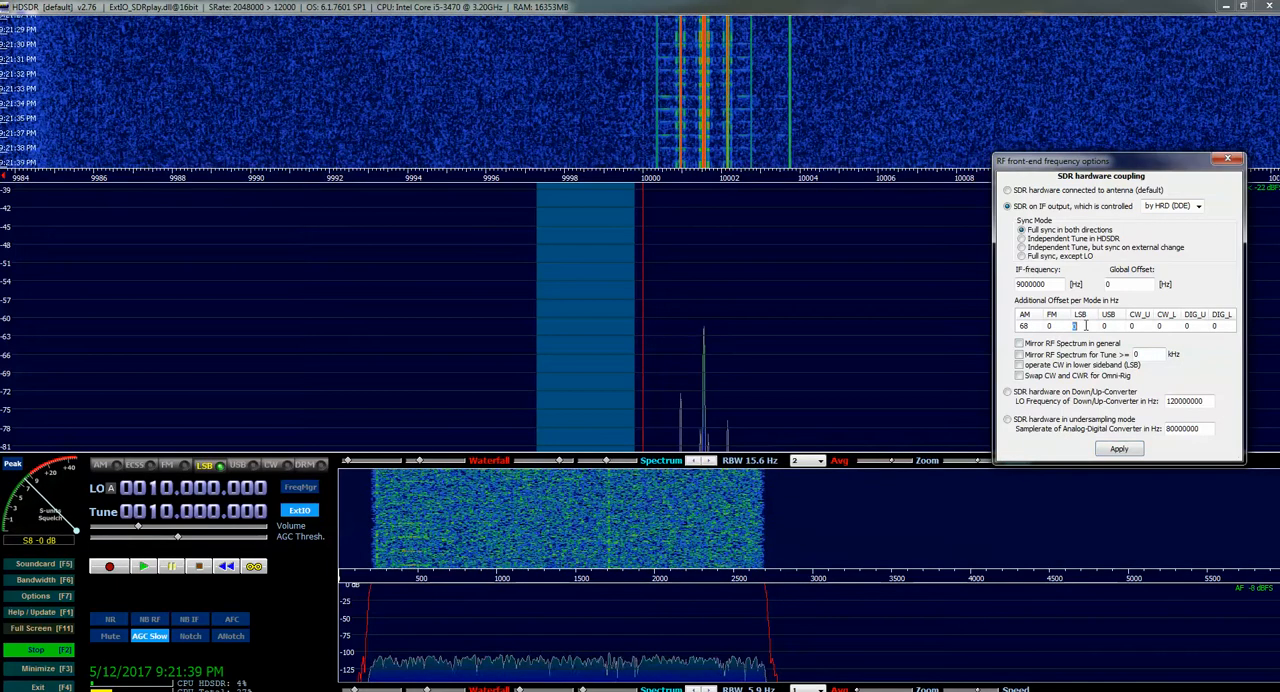
pyautogui.write('1558')
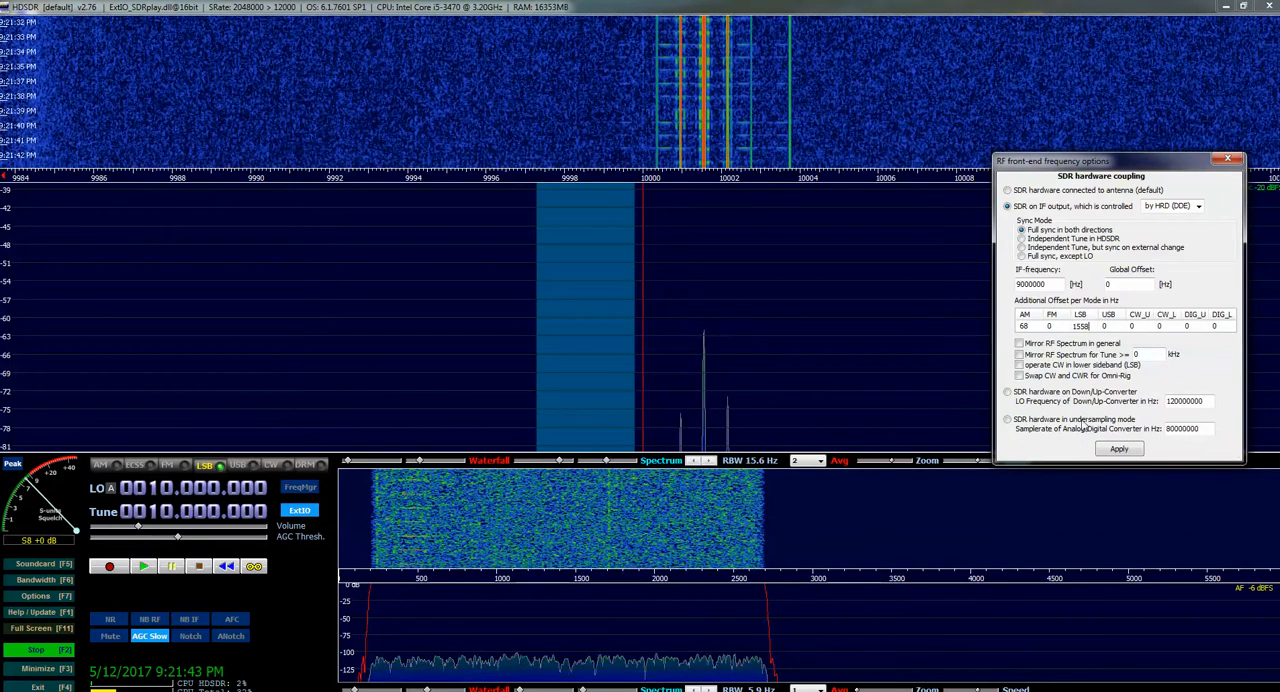
pyautogui.click(1118, 450)
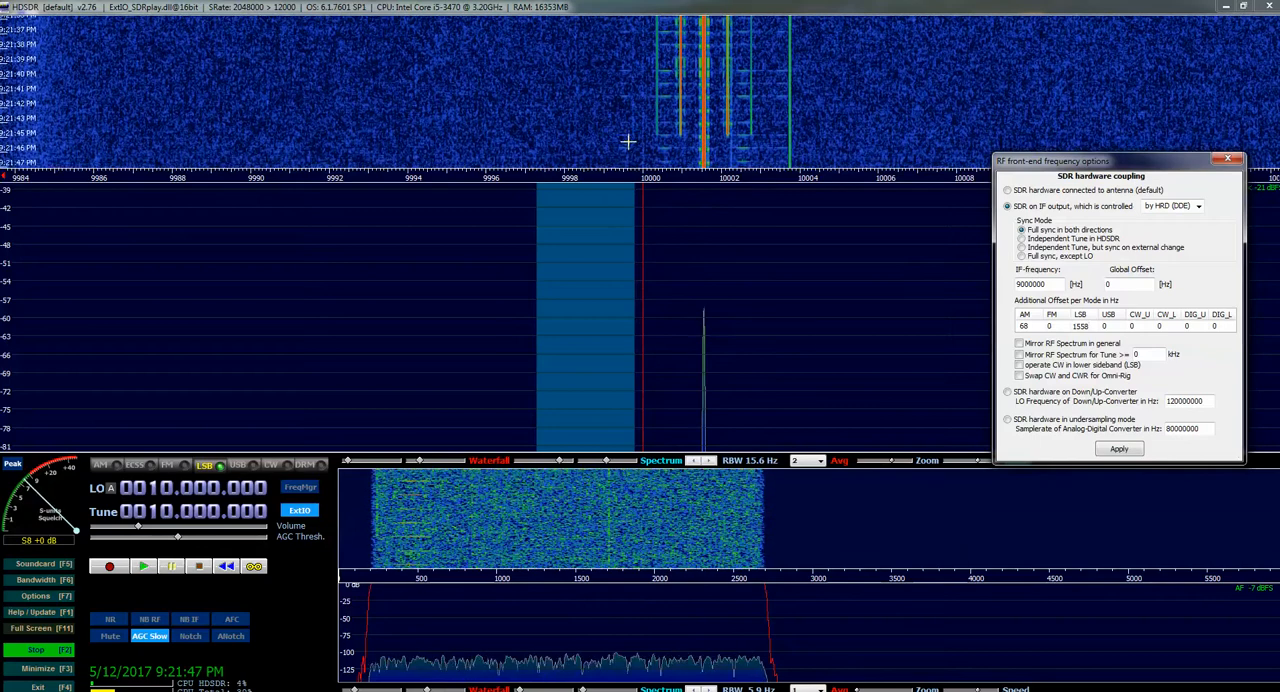
pyautogui.click(1121, 450)
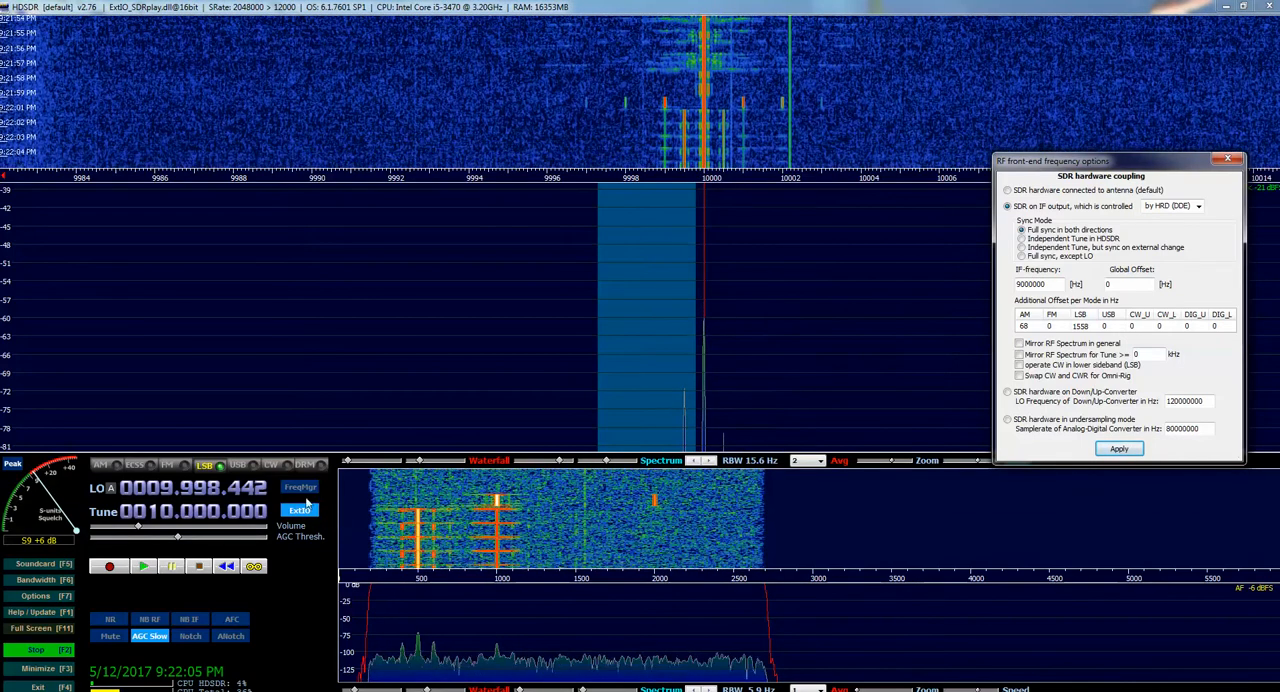
# Switch the receiver to USB mode and tune it to 10.000.000
pyautogui.click(252, 466)
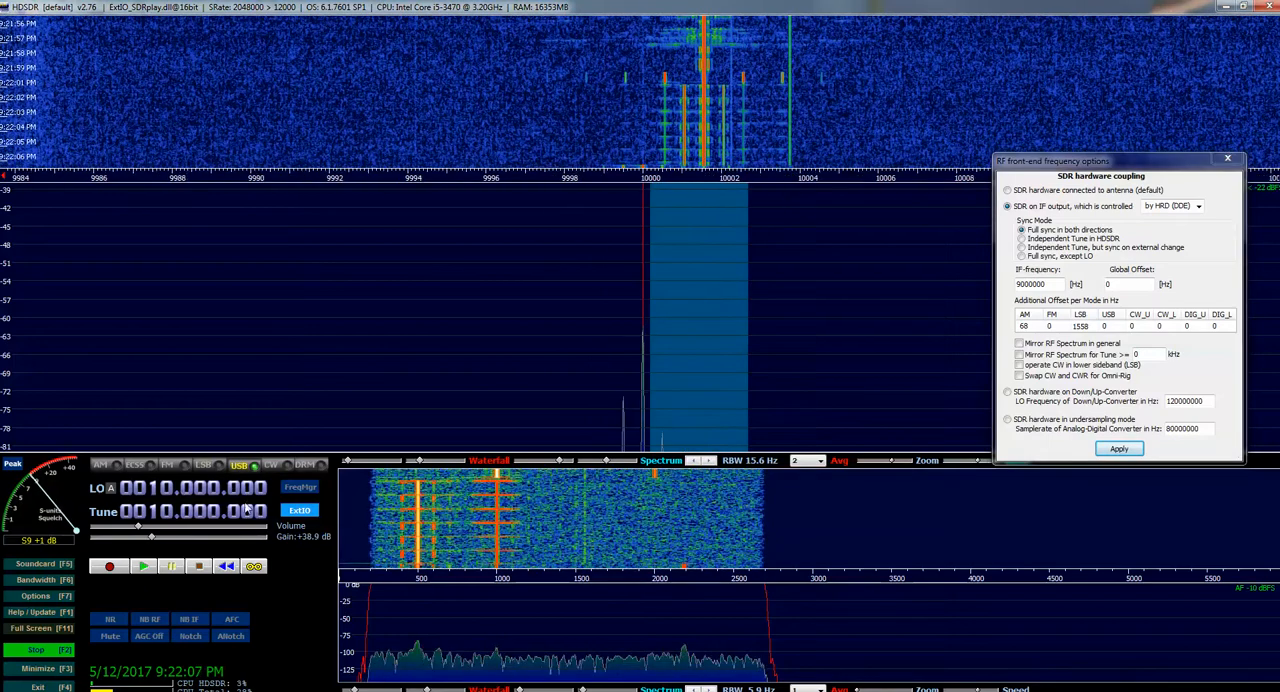
pyautogui.scroll(3, 234, 512)
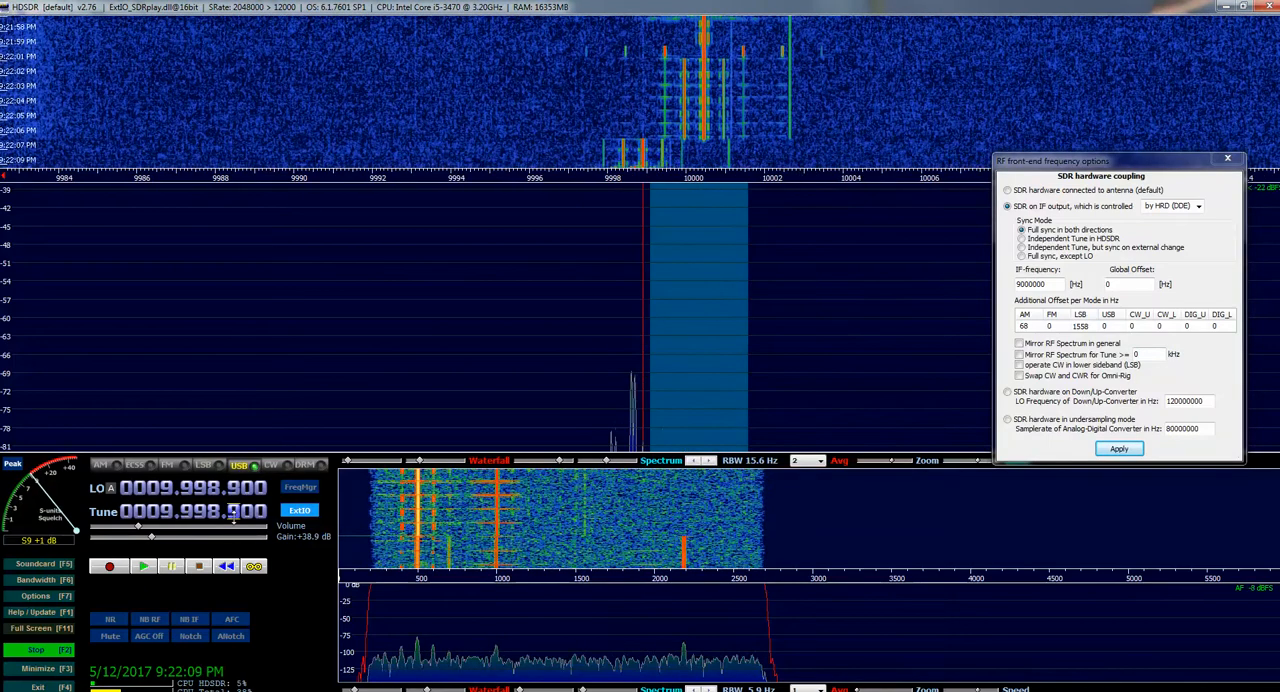
pyautogui.scroll(11, 234, 512)
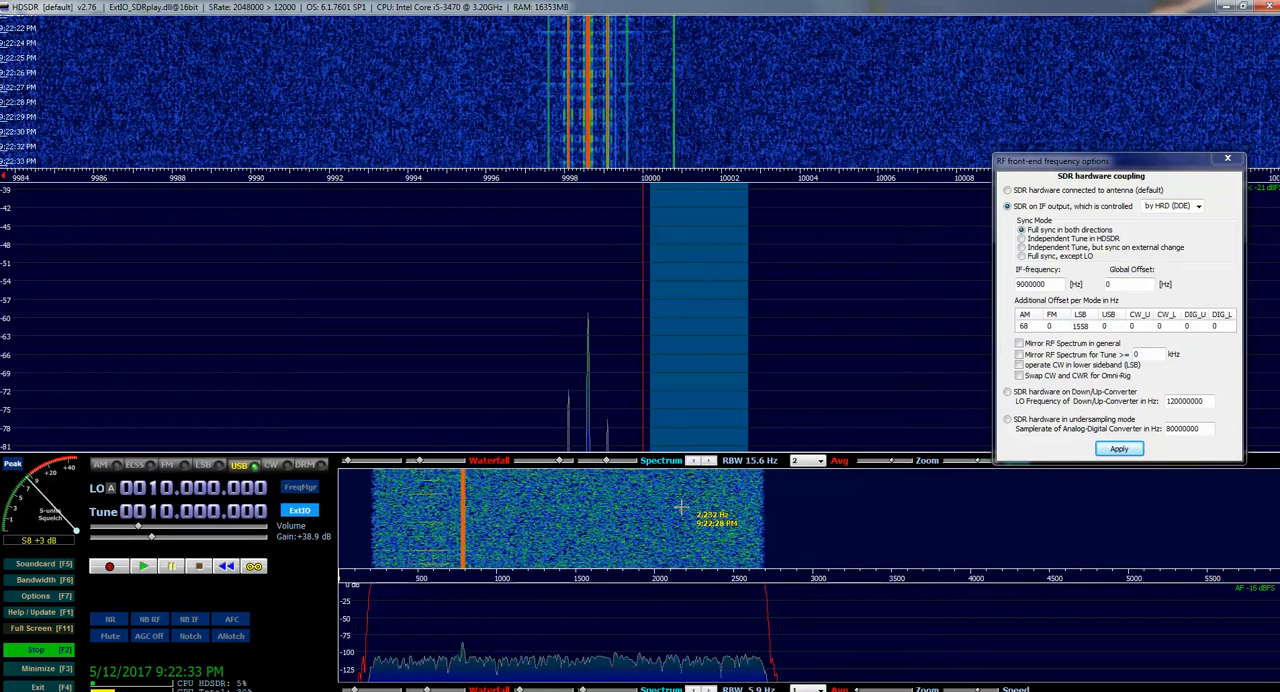
# Open Calculator, subtract the signal's displayed frequency 9998596 from 10000000, and move the calculator clear of the signal display
pyautogui.click(340, 691)
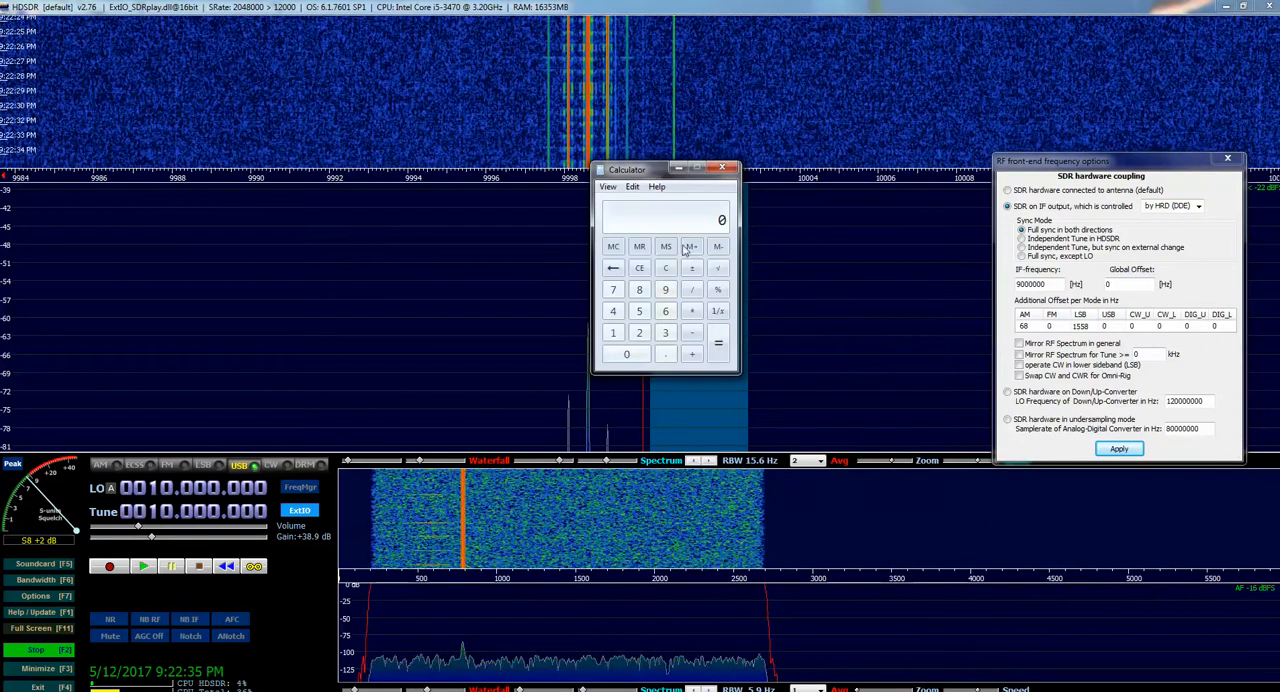
pyautogui.write('10')
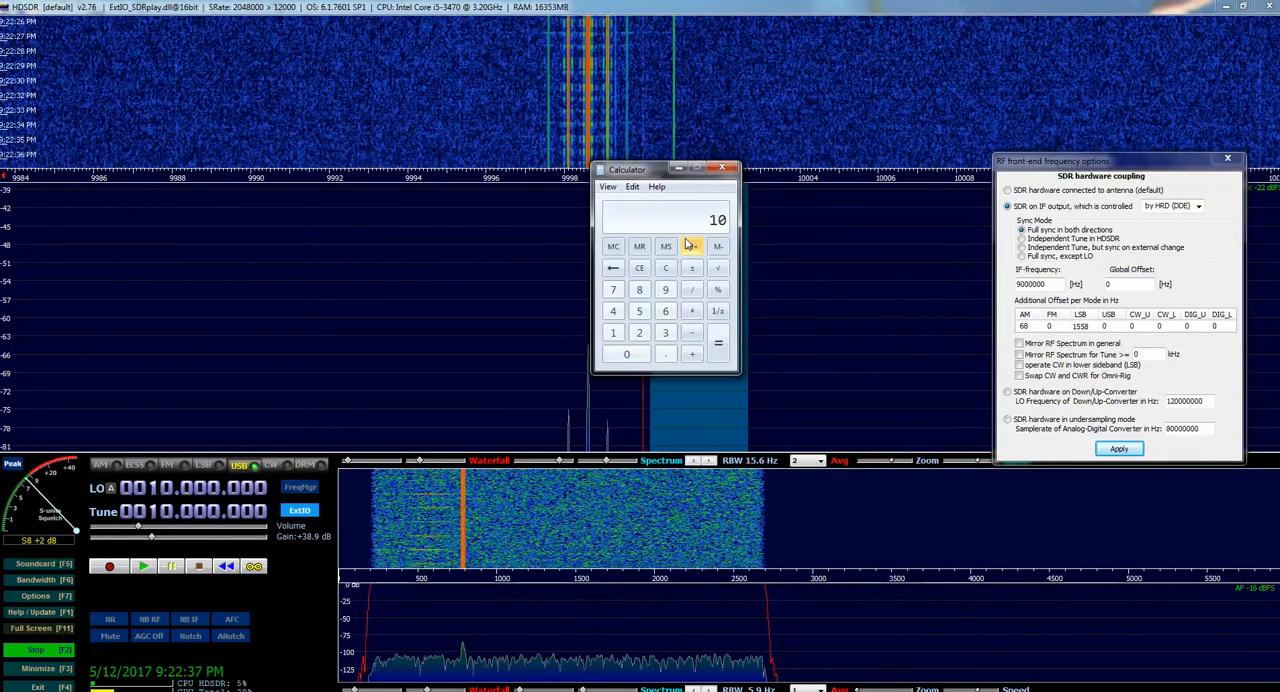
pyautogui.write('000000')
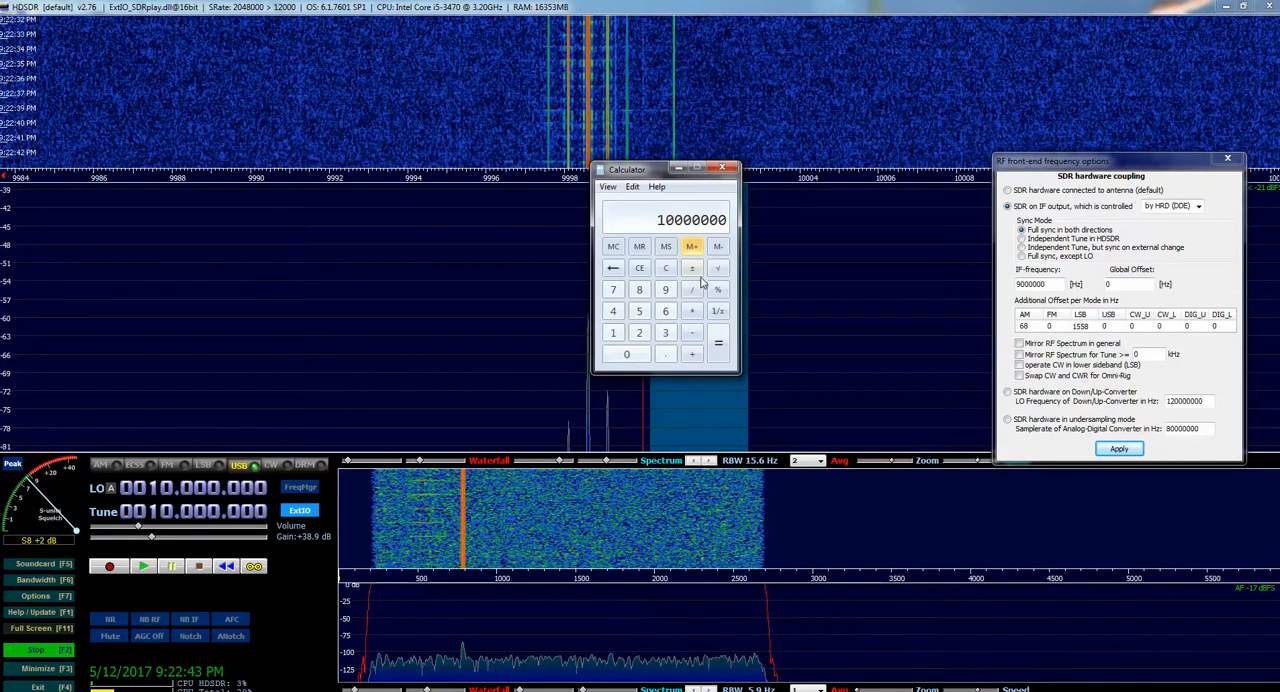
pyautogui.click(693, 337)
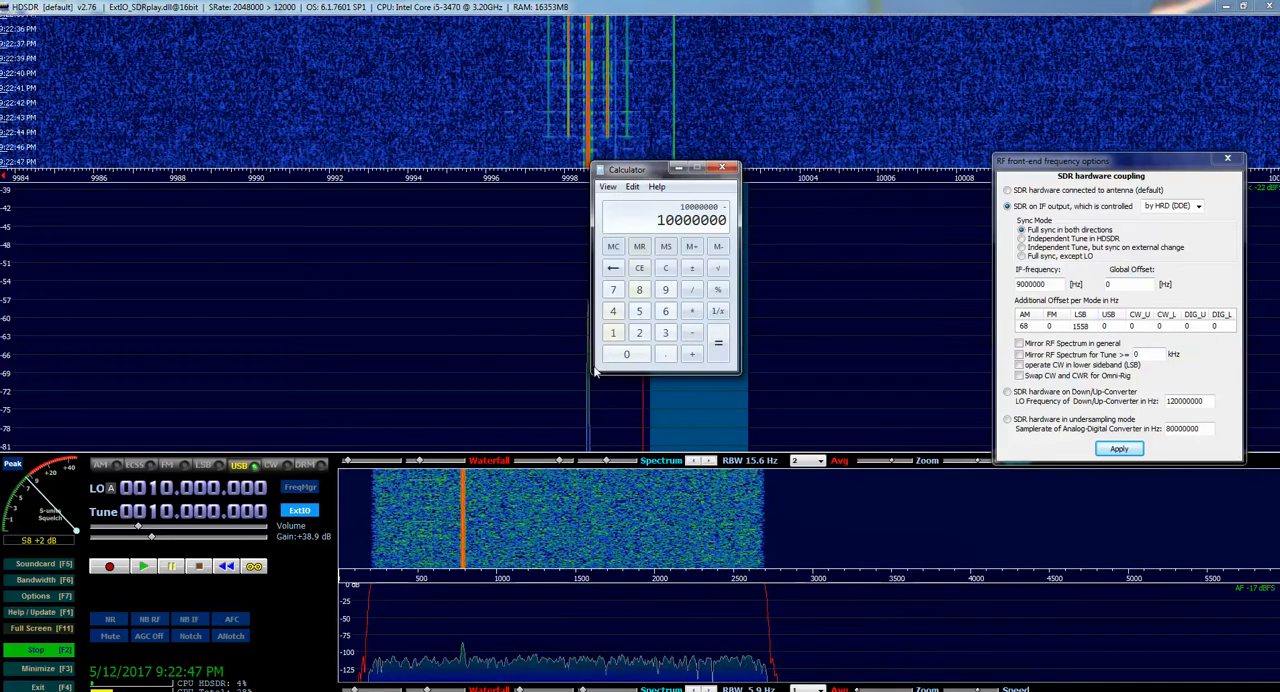
pyautogui.click(671, 9)
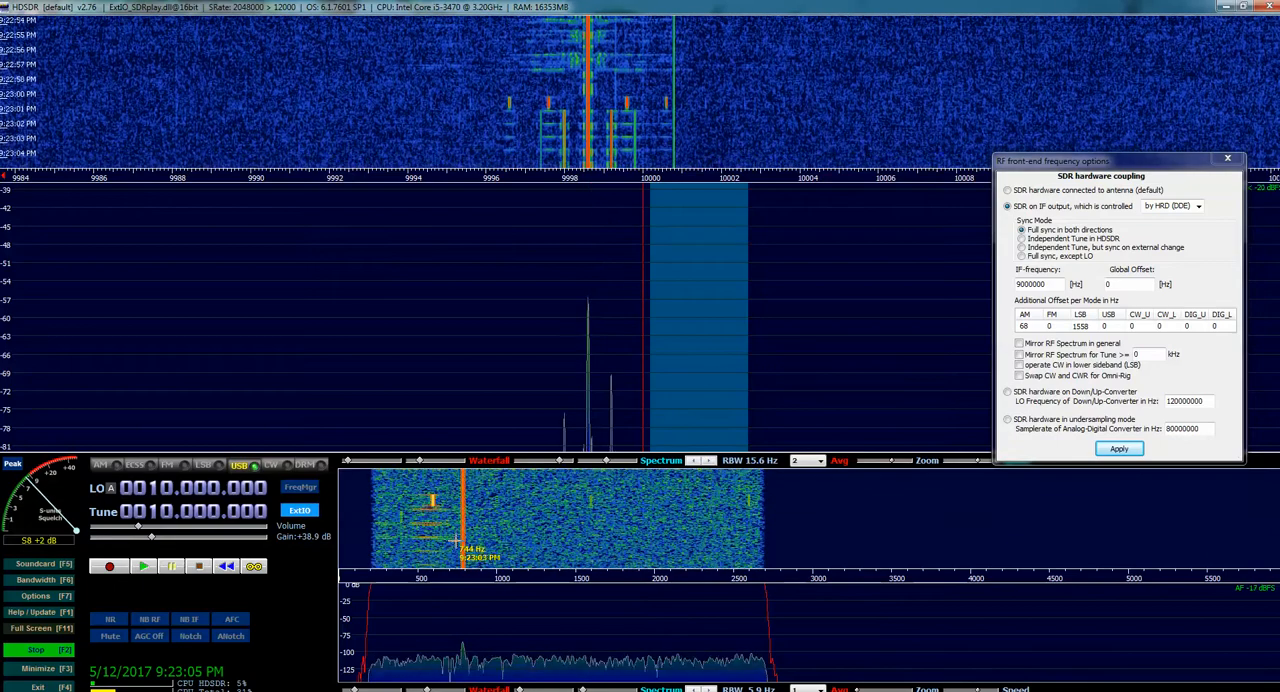
pyautogui.click(400, 690)
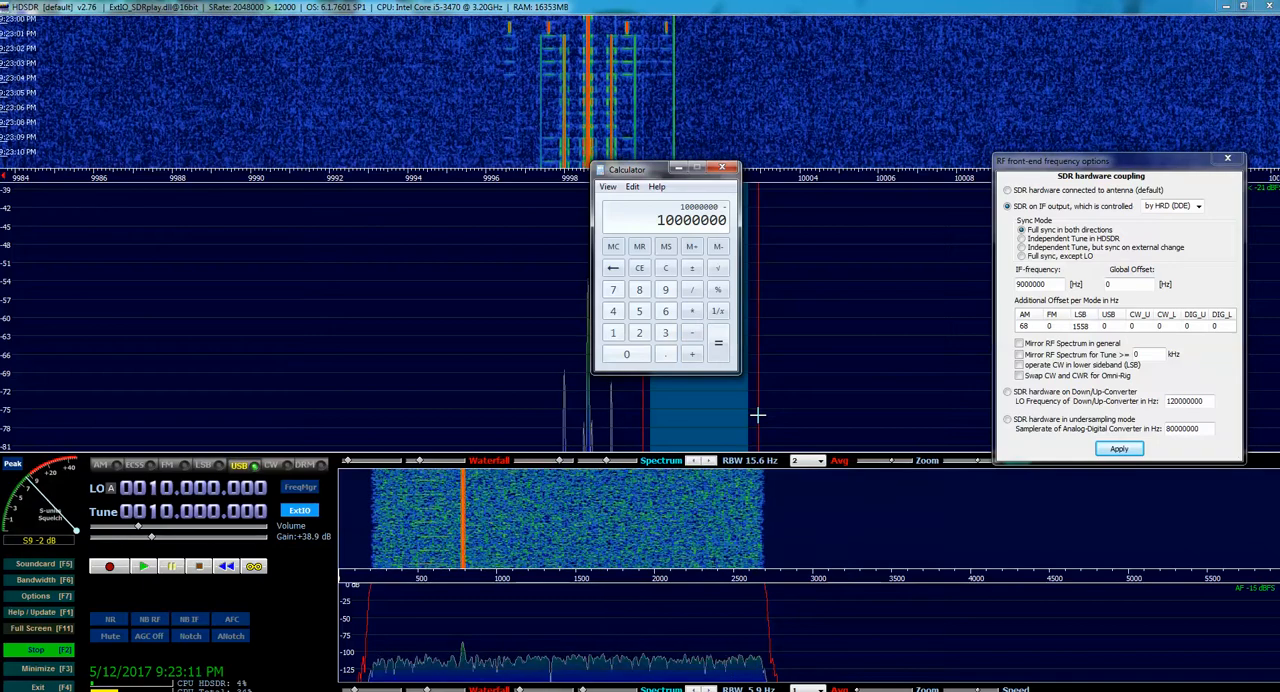
pyautogui.write('9')
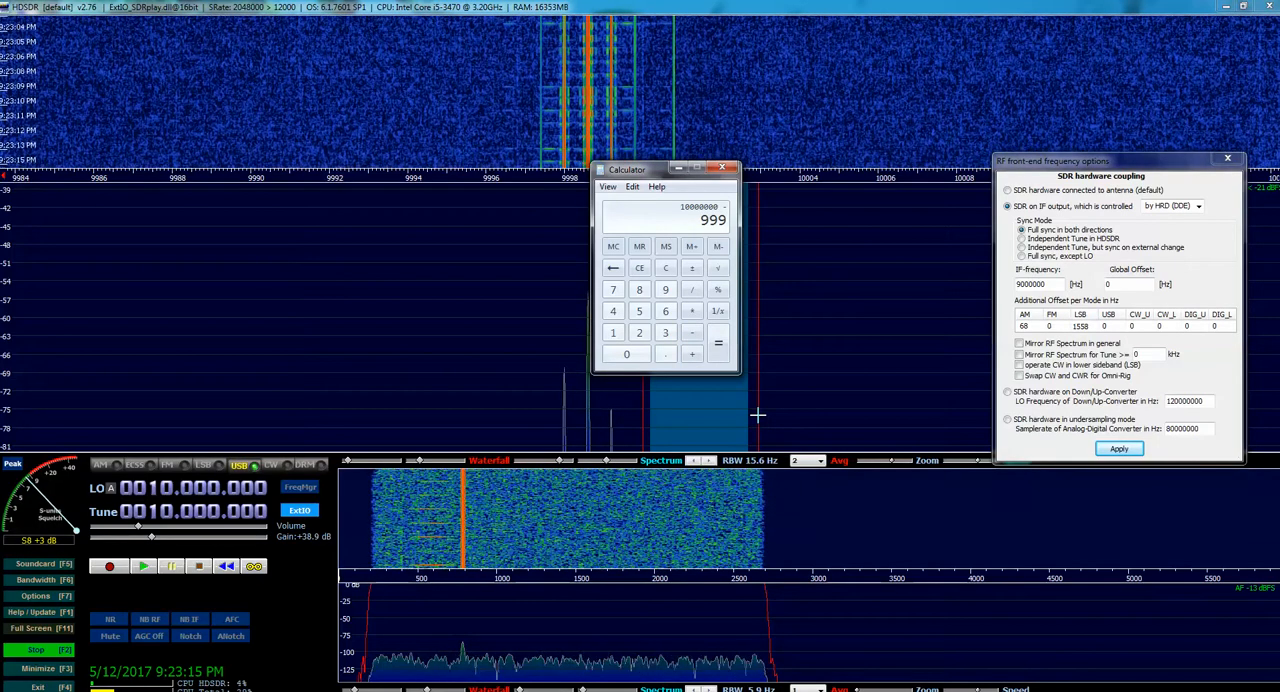
pyautogui.write('985')
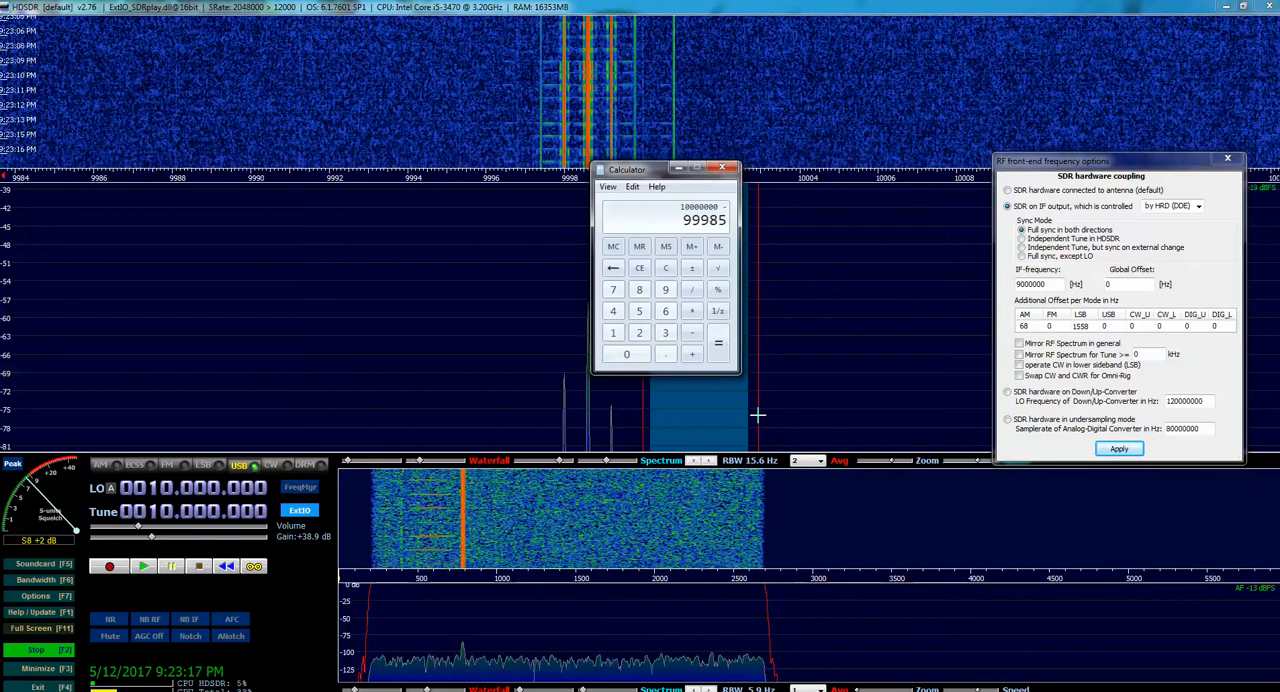
pyautogui.write('96')
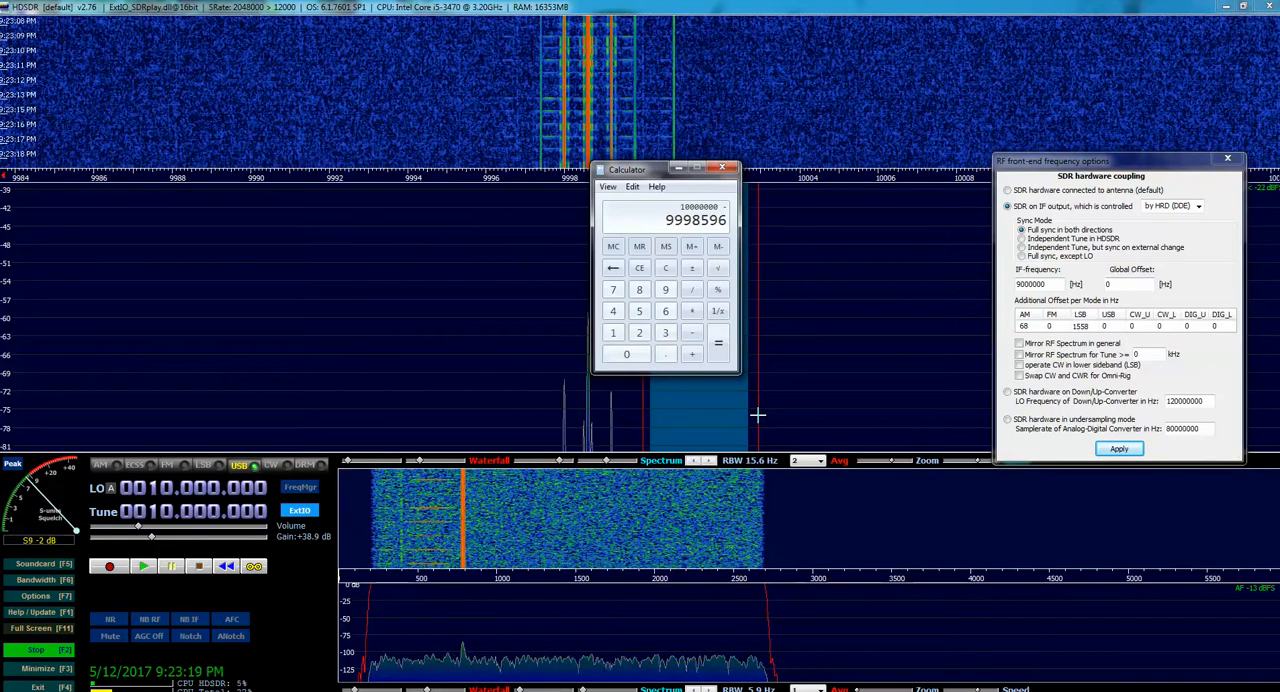
pyautogui.click(725, 347)
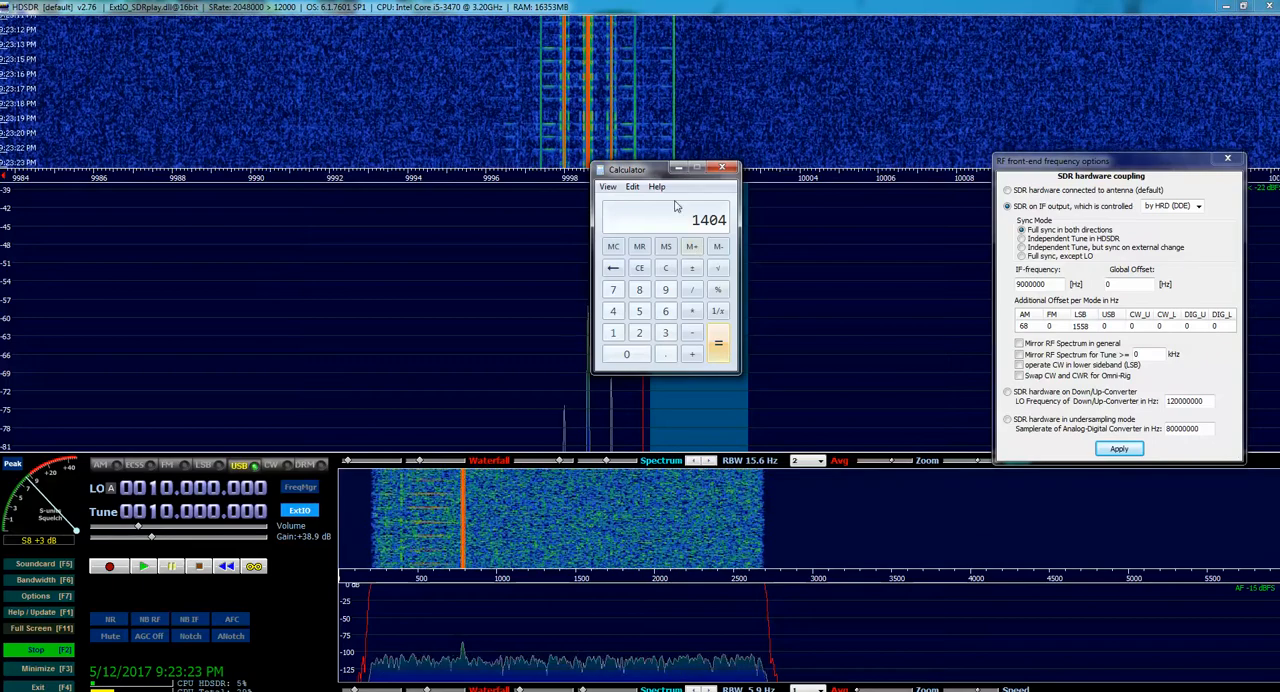
pyautogui.moveTo(655, 170); pyautogui.dragTo(542, 187)
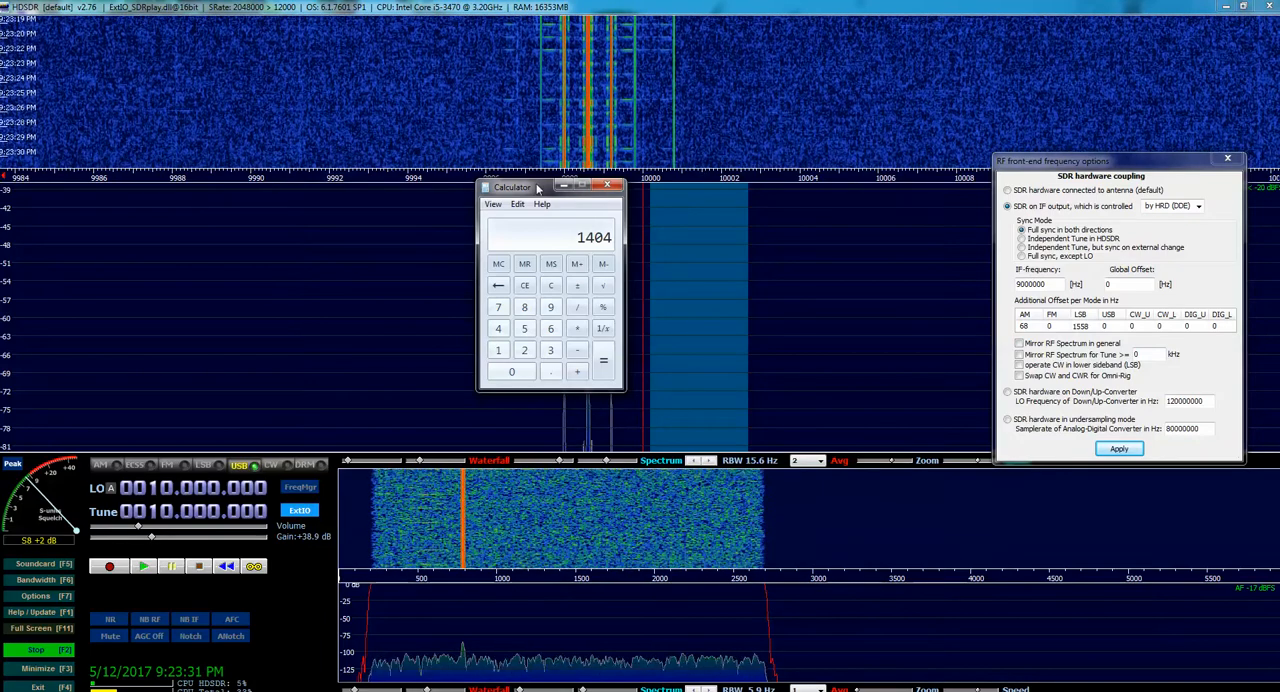
pyautogui.moveTo(537, 188); pyautogui.dragTo(123, 202)
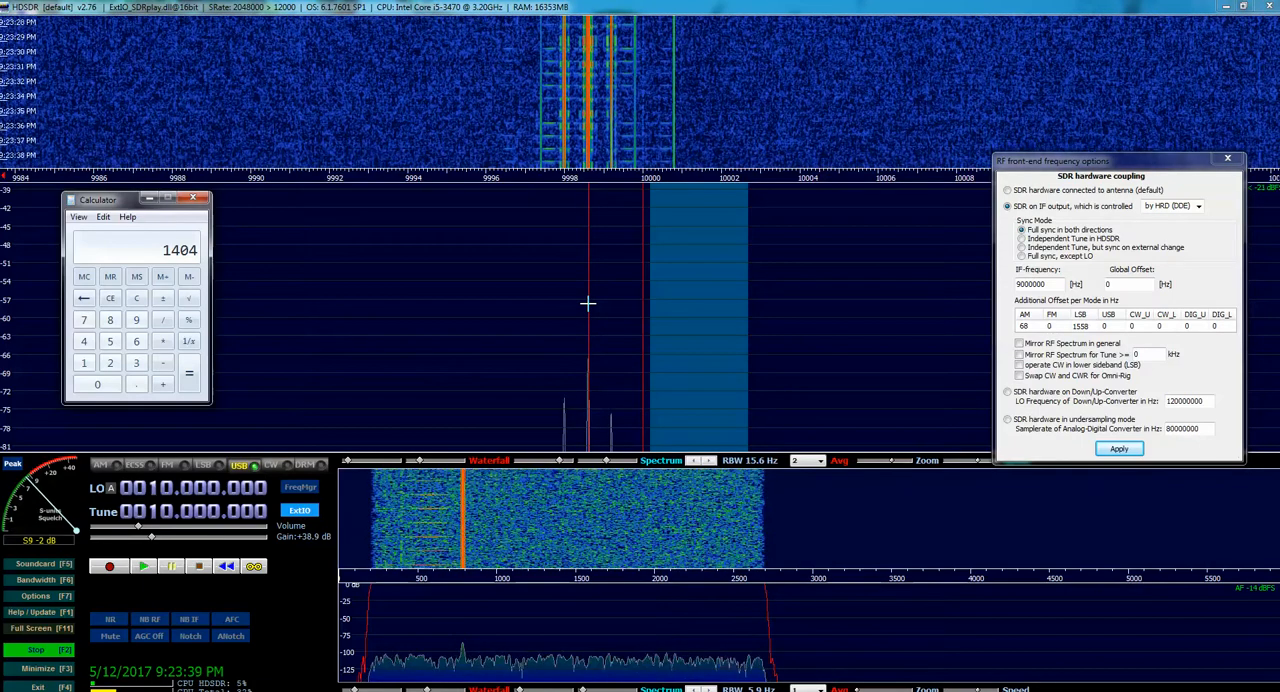
# Set the USB additional offset to -1404 Hz and apply it
pyautogui.doubleClick(1104, 326)
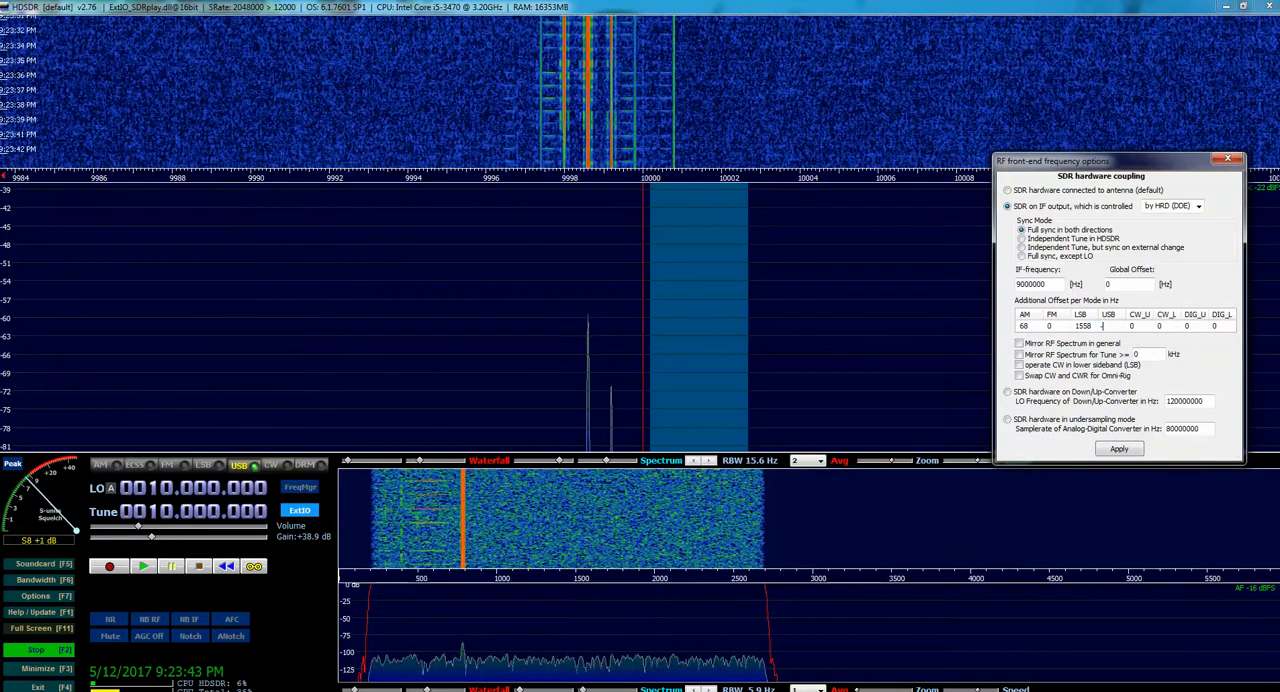
pyautogui.write('-1404')
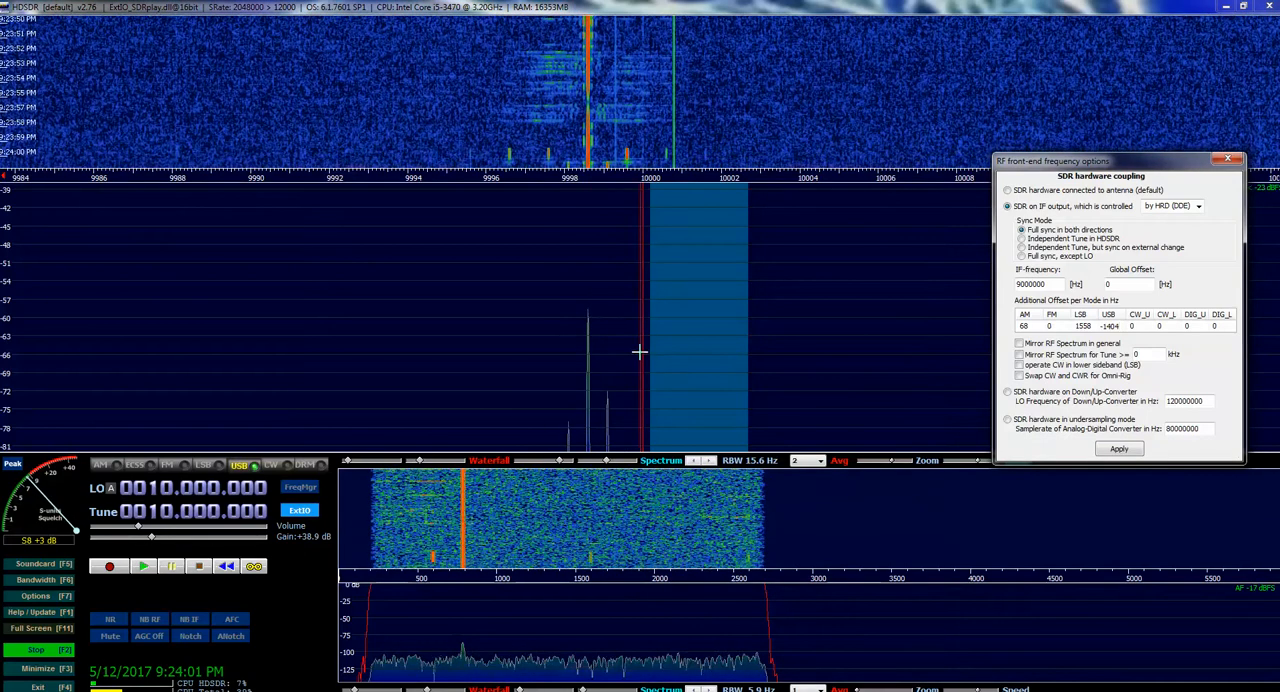
pyautogui.click(1118, 450)
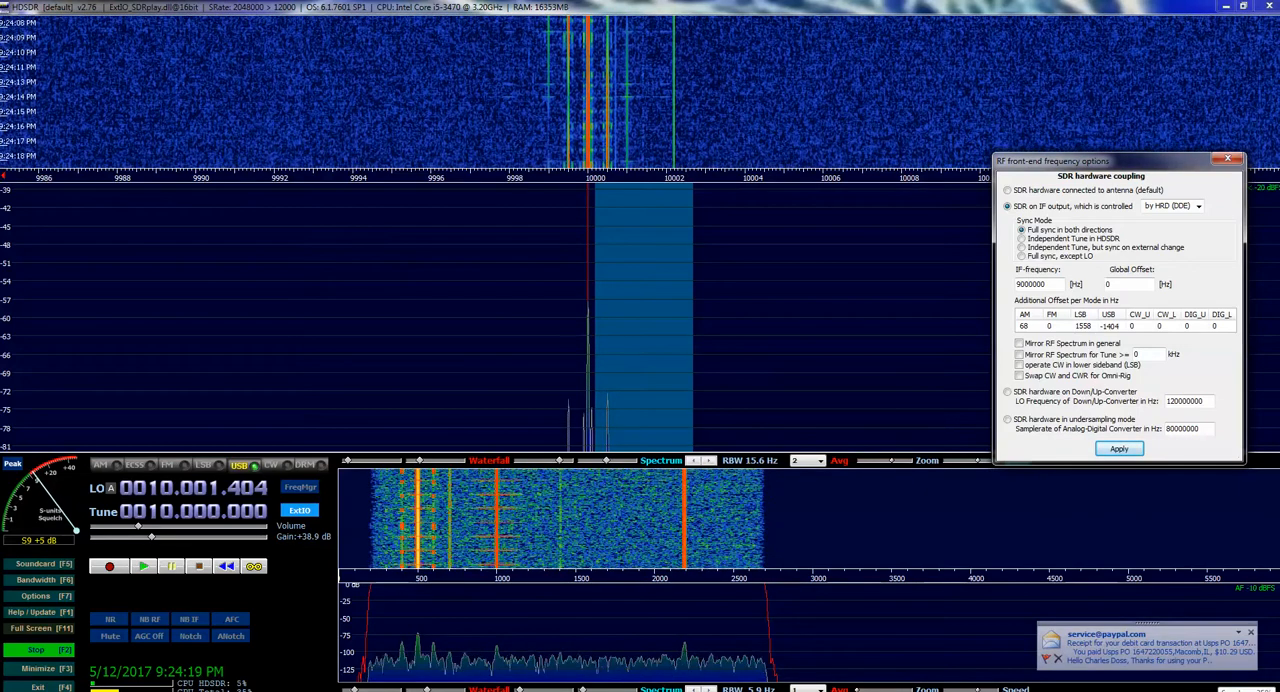
# Fine-tune the computer's speaker volume at a low level and close the volume control
pyautogui.click(1217, 690)
pyautogui.moveTo(1215, 600); pyautogui.dragTo(1215, 610)
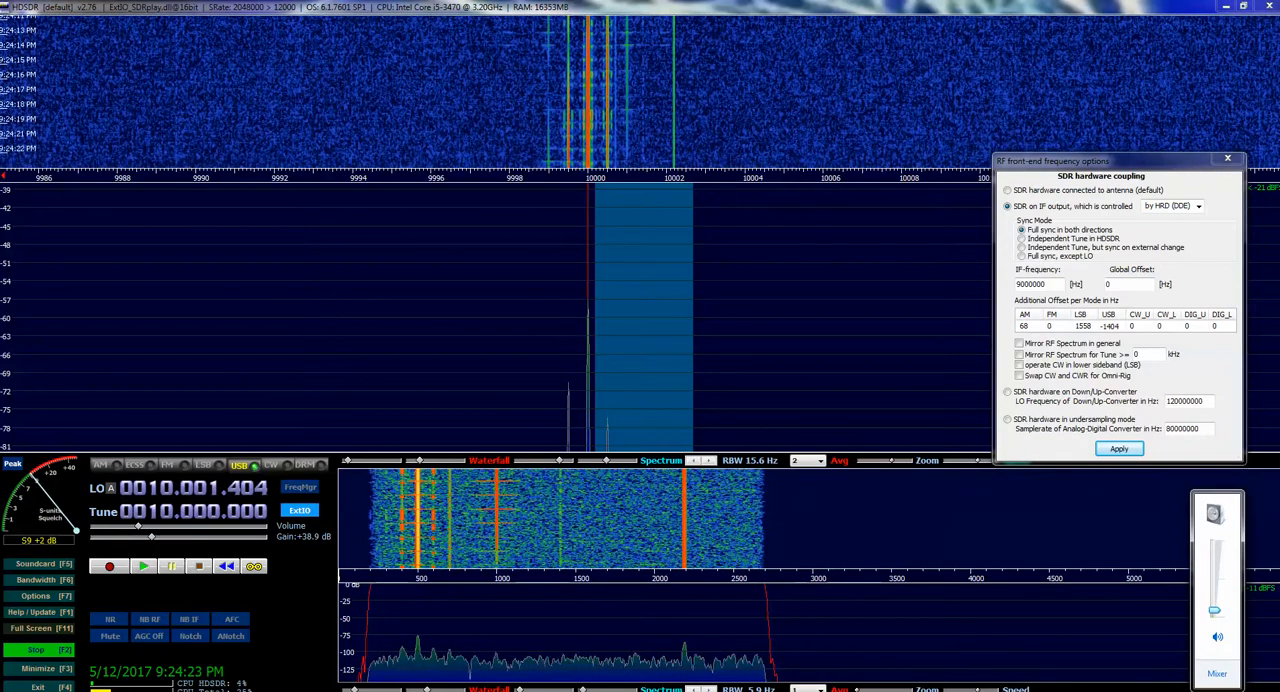
pyautogui.moveTo(1215, 610); pyautogui.dragTo(1215, 606)
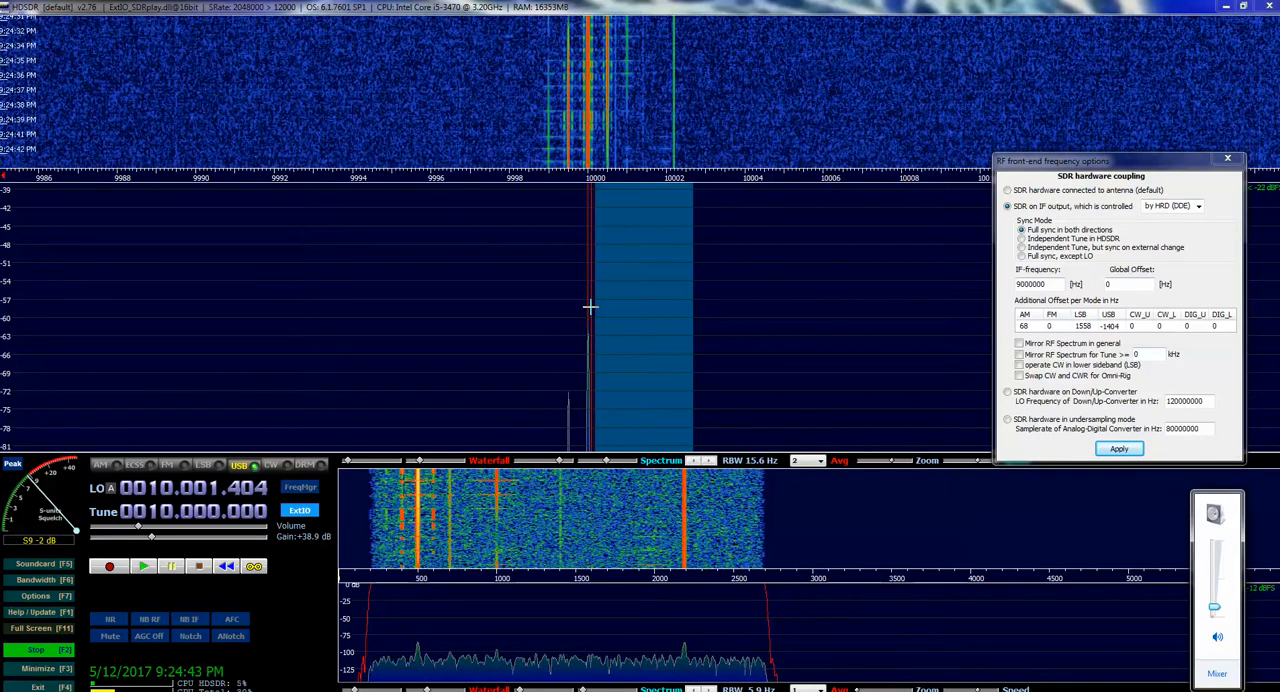
pyautogui.click(905, 688)
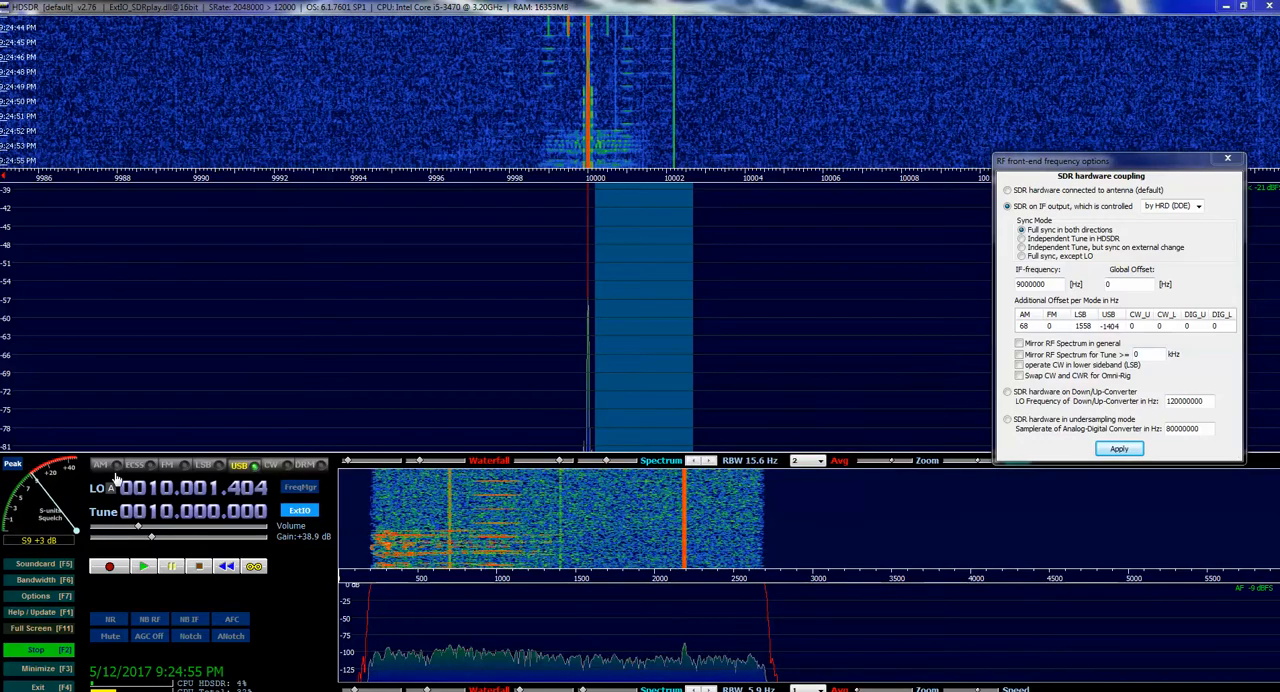
# Switch the receiver back to AM mode and retune it to 10.000.000
pyautogui.click(103, 465)
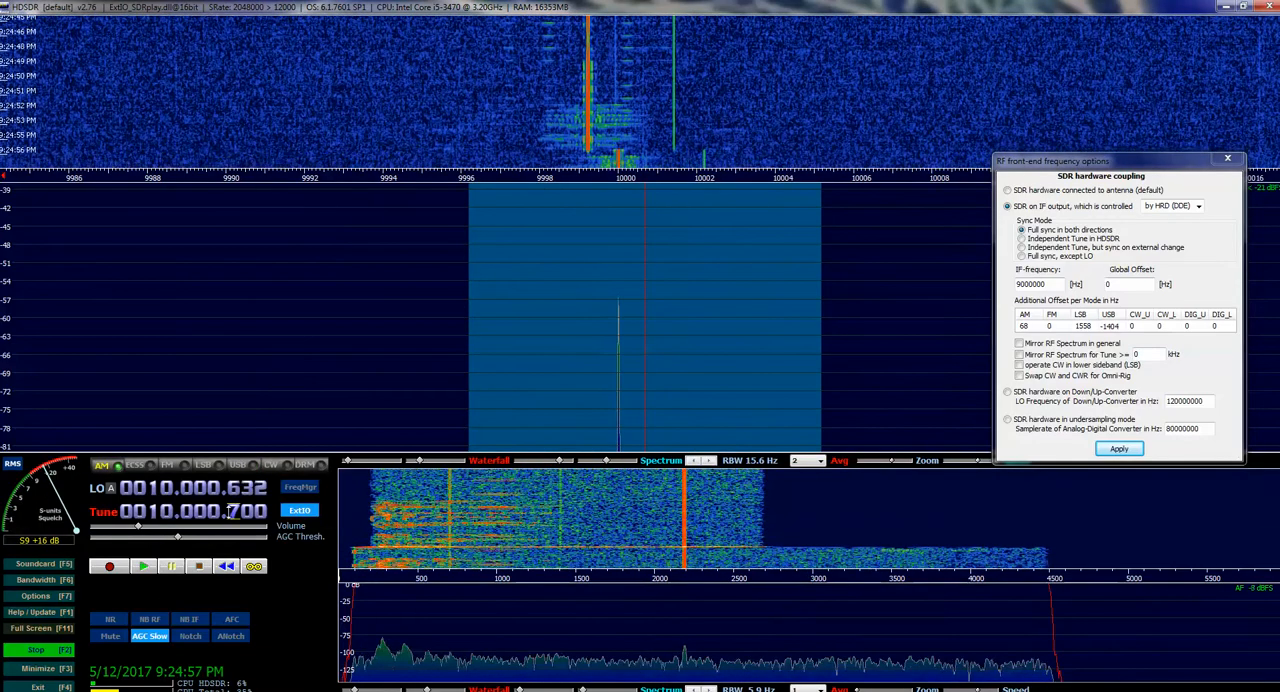
pyautogui.scroll(-6, 233, 511)
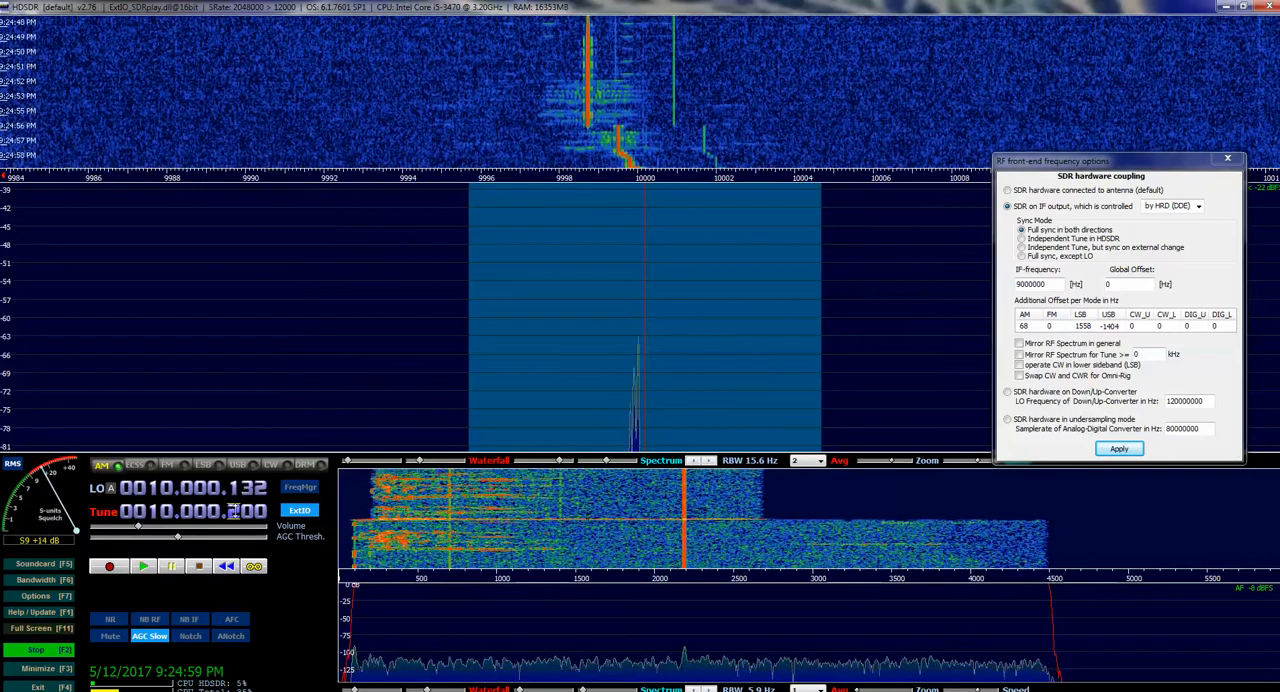
pyautogui.scroll(-1, 233, 511)
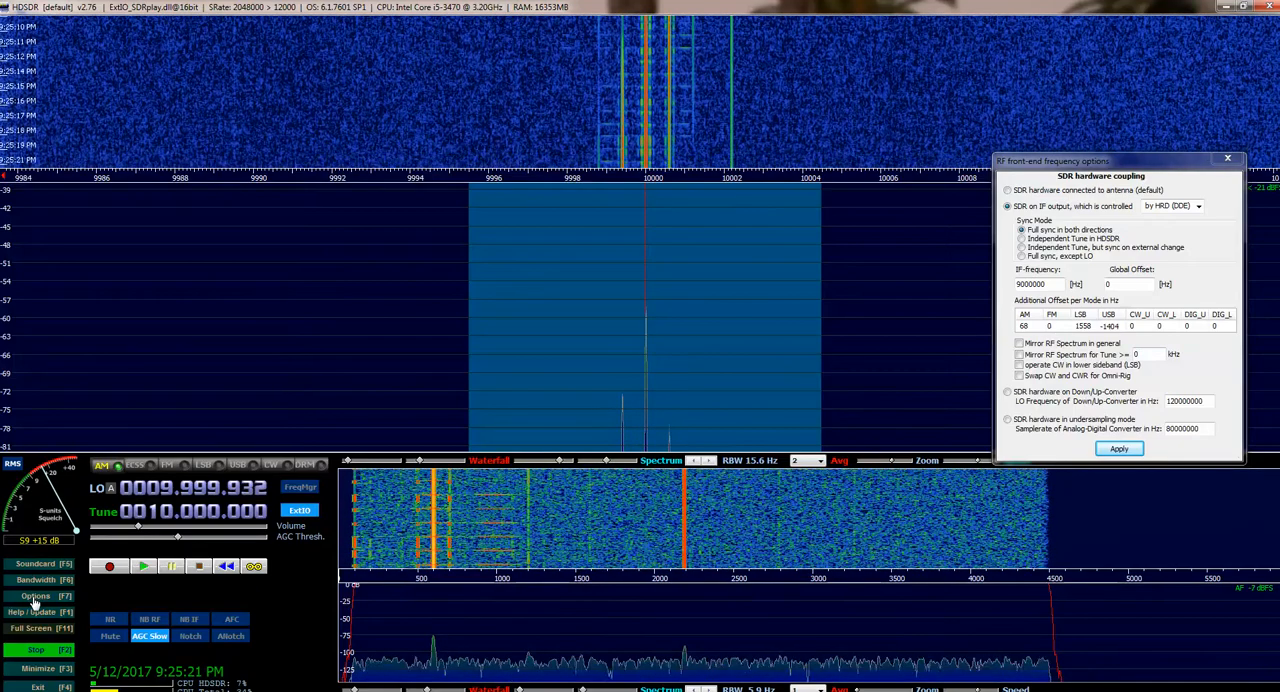
# Close the RF front-end options and open the S-meter calibration settings
pyautogui.click(1229, 160)
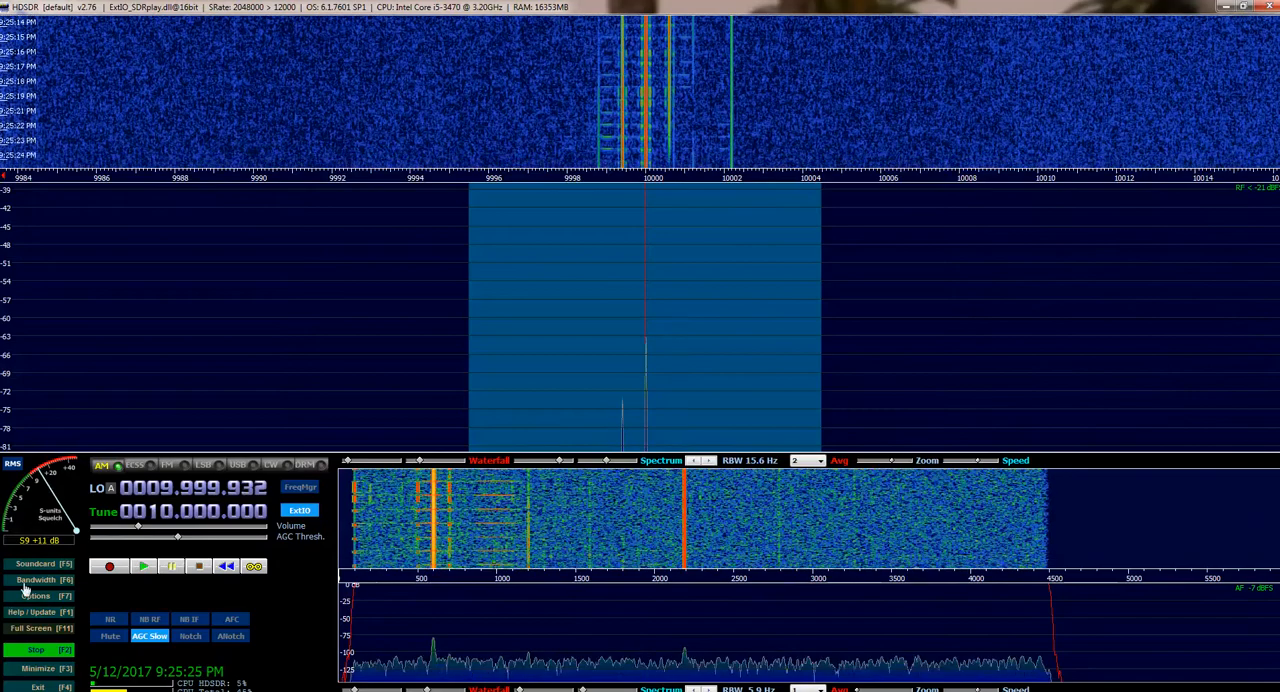
pyautogui.click(31, 596)
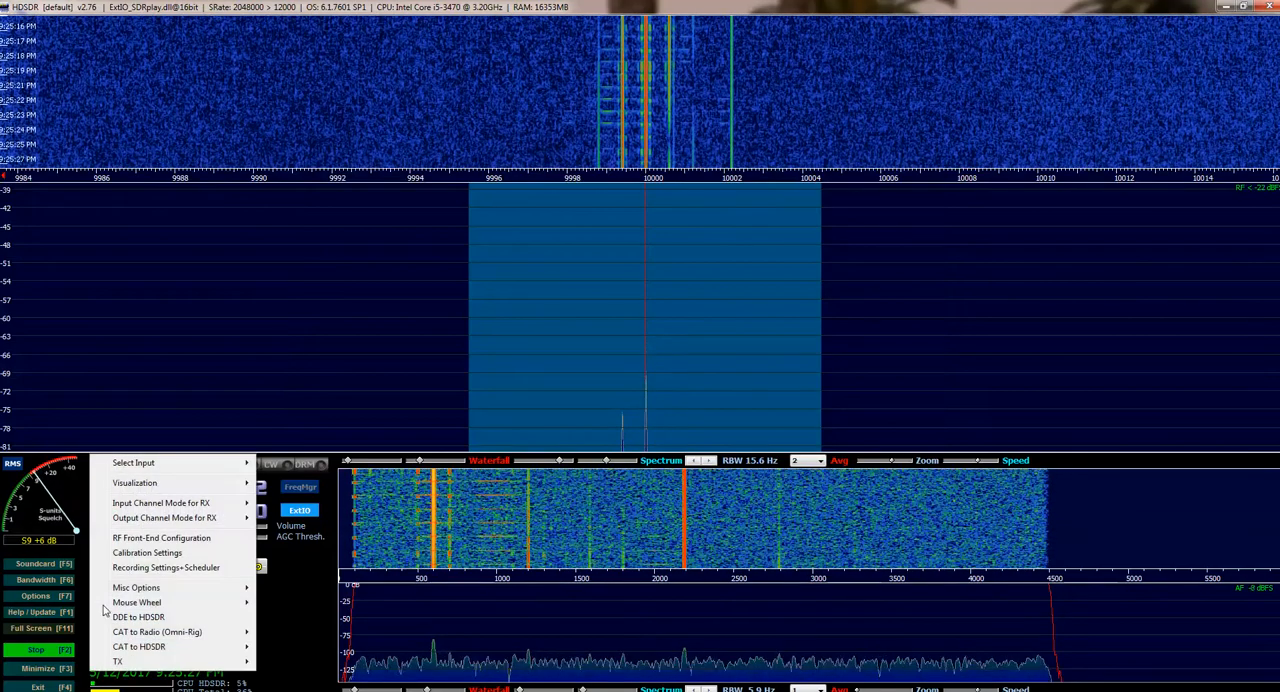
pyautogui.click(162, 553)
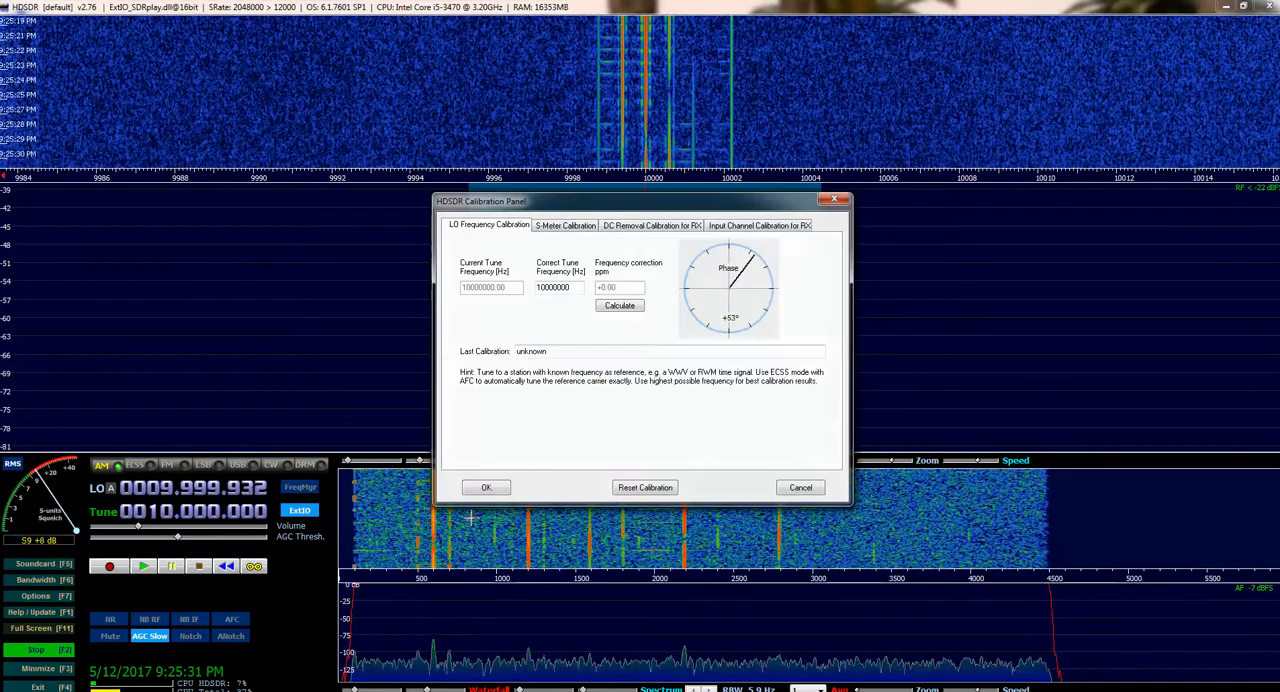
pyautogui.click(563, 227)
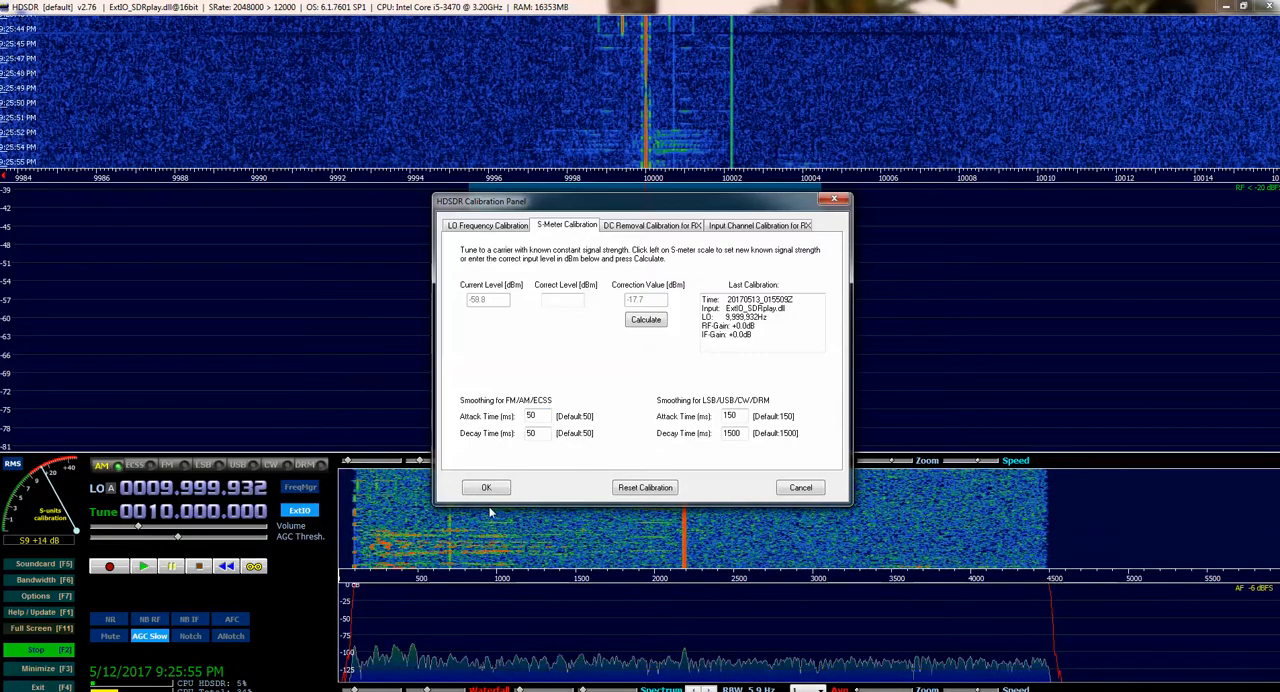
# Cancel the S-meter calibration and lower the receiver's audio volume slightly
pyautogui.click(795, 488)
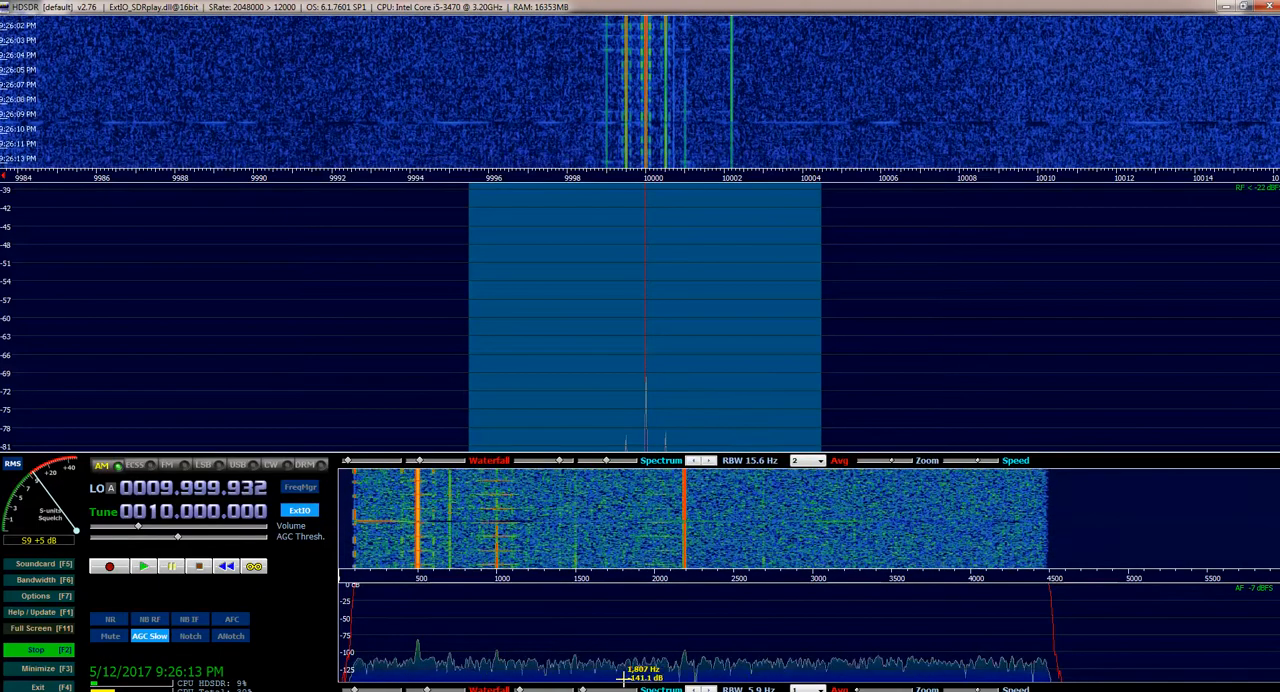
pyautogui.click(1217, 691)
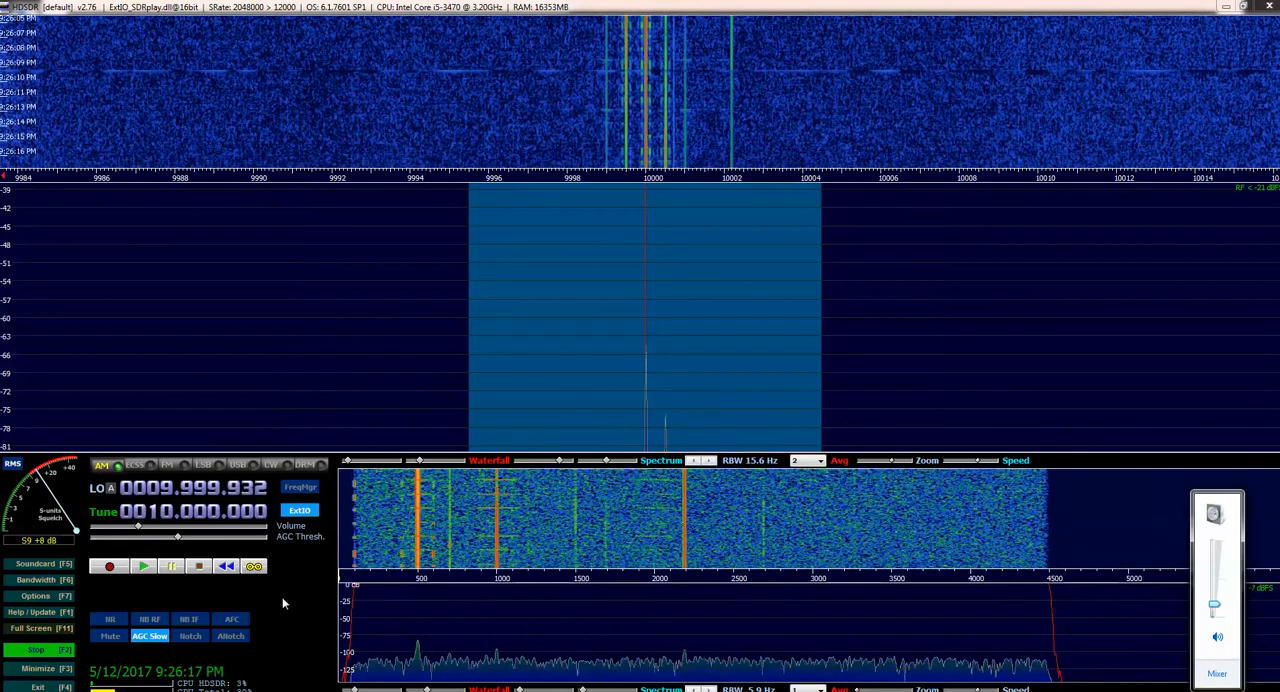
pyautogui.moveTo(138, 527)
pyautogui.mouseDown()
pyautogui.moveTo(170, 528)
pyautogui.moveTo(121, 532)
pyautogui.mouseUp()
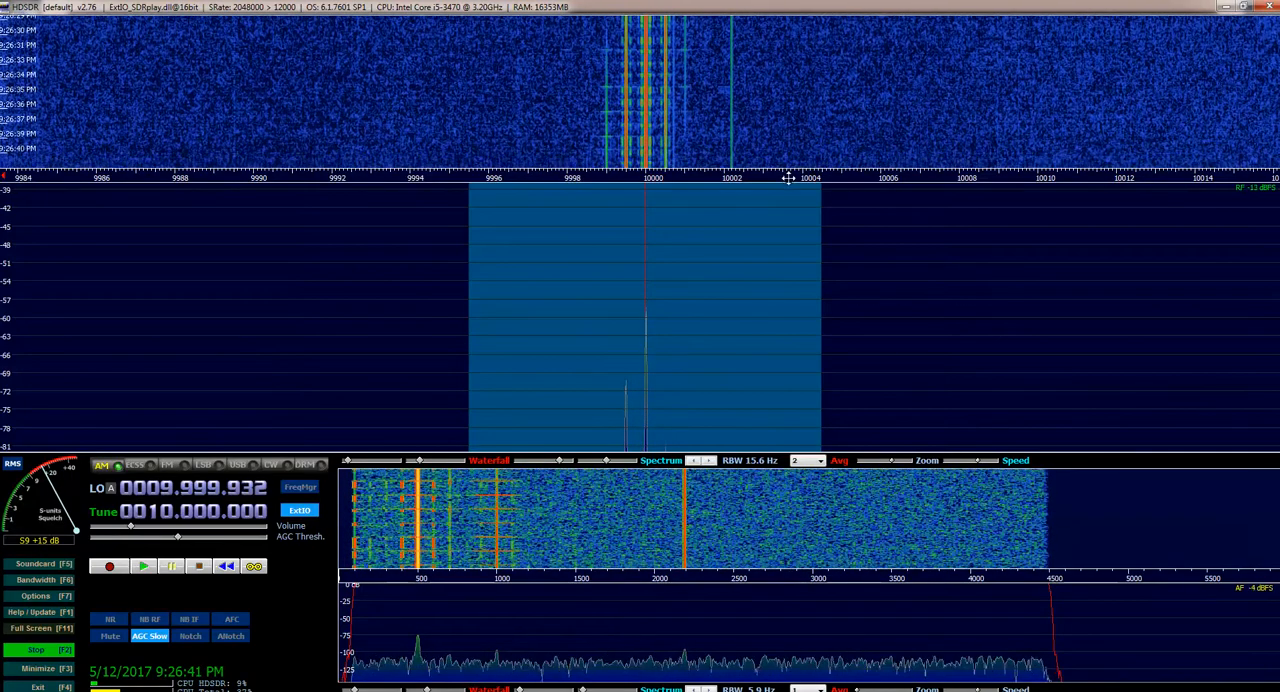
# Enlarge the RF waterfall against the spectrum and return the divider to about its former height
pyautogui.moveTo(782, 176); pyautogui.dragTo(771, 332)
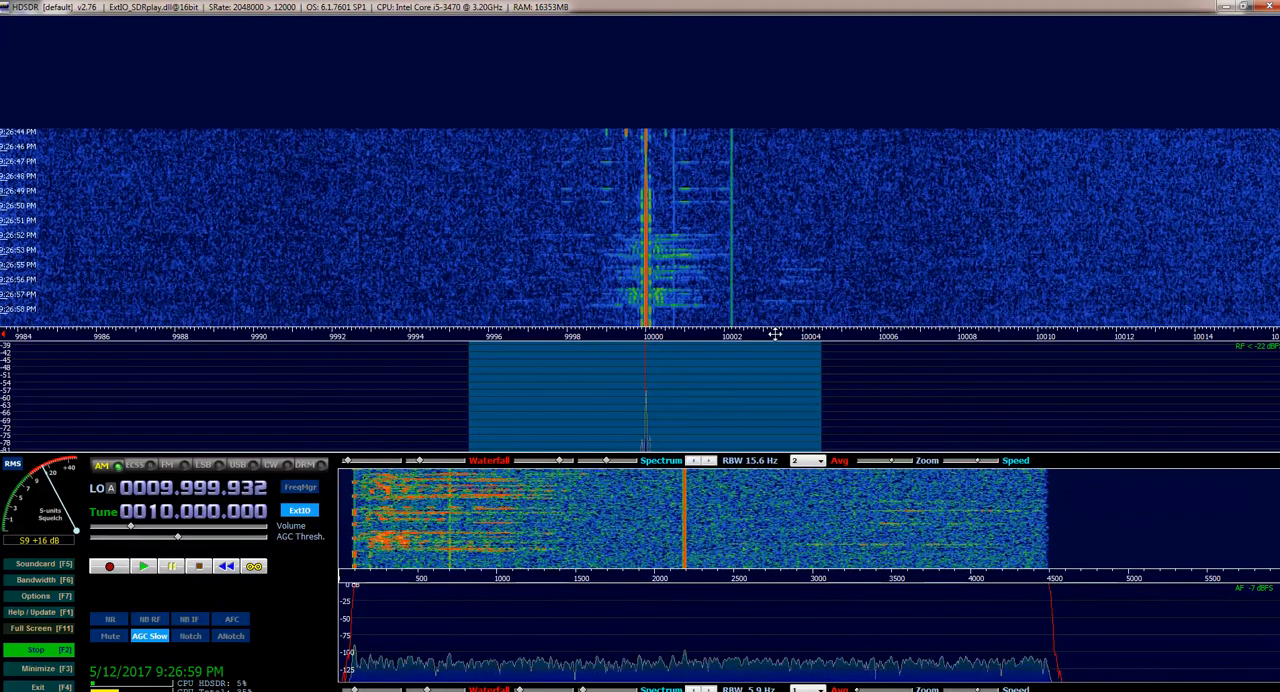
pyautogui.moveTo(775, 334); pyautogui.dragTo(775, 266)
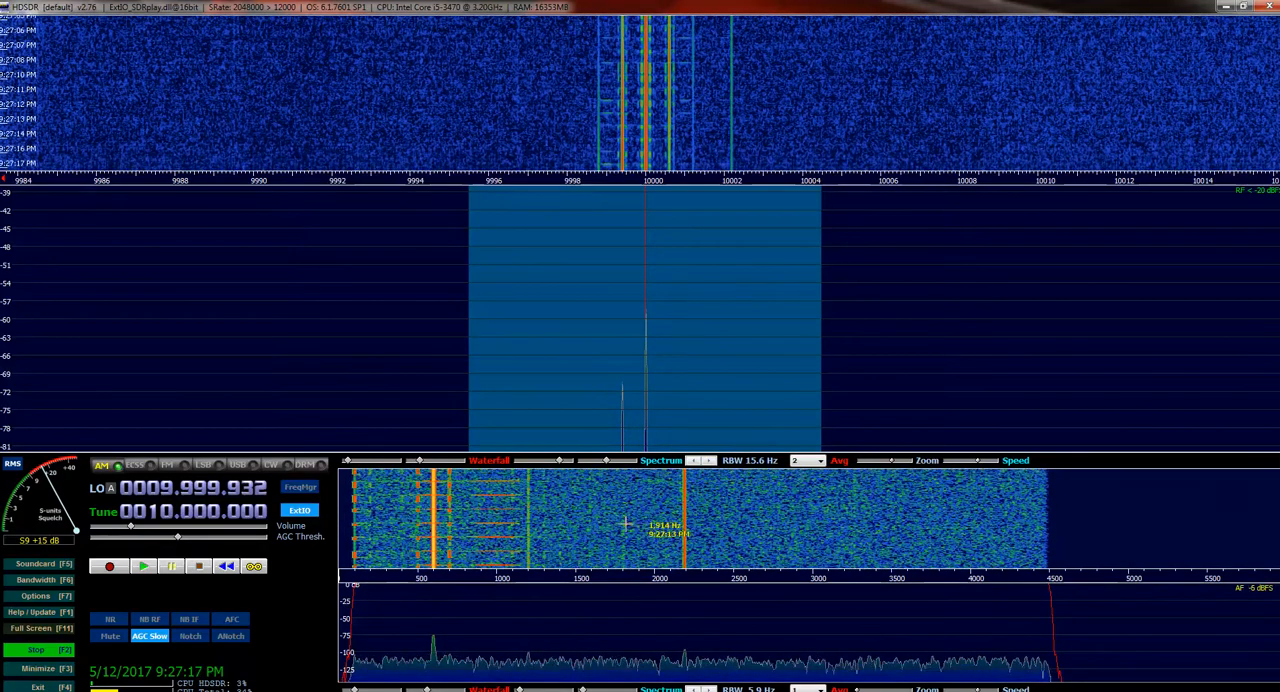
# Hide the lower display and show it again
pyautogui.click(36, 597)
pyautogui.moveTo(134, 596)
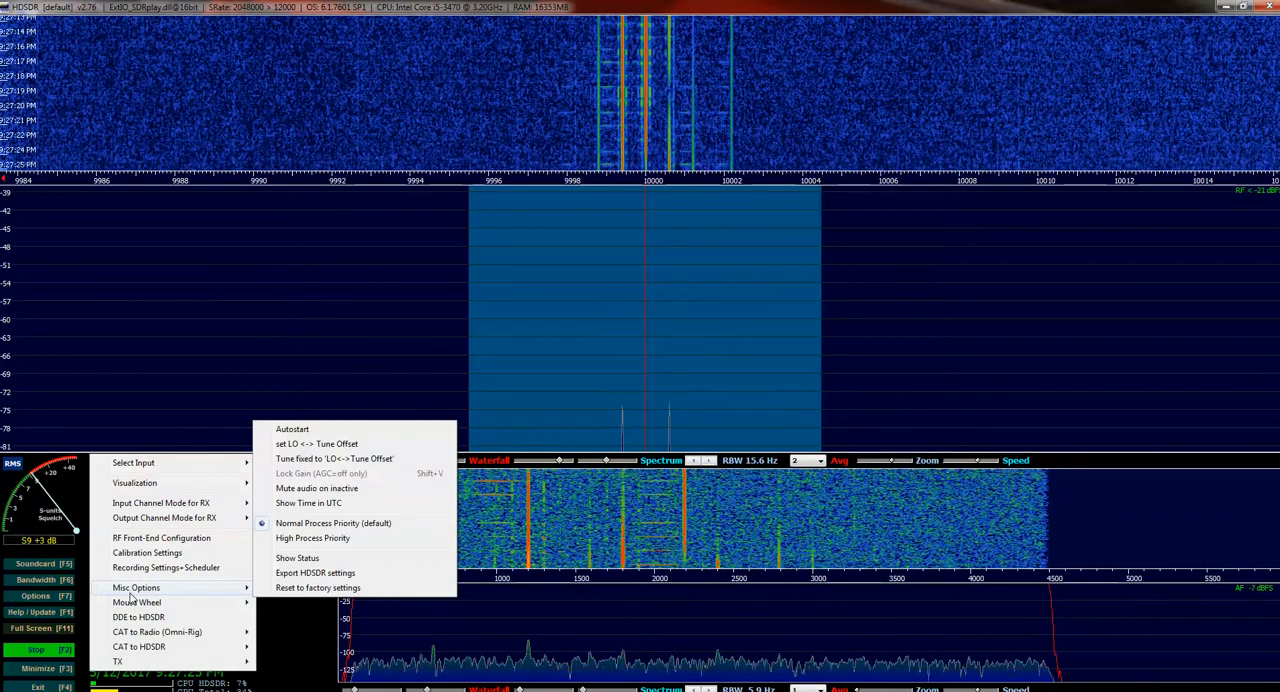
pyautogui.moveTo(140, 484)
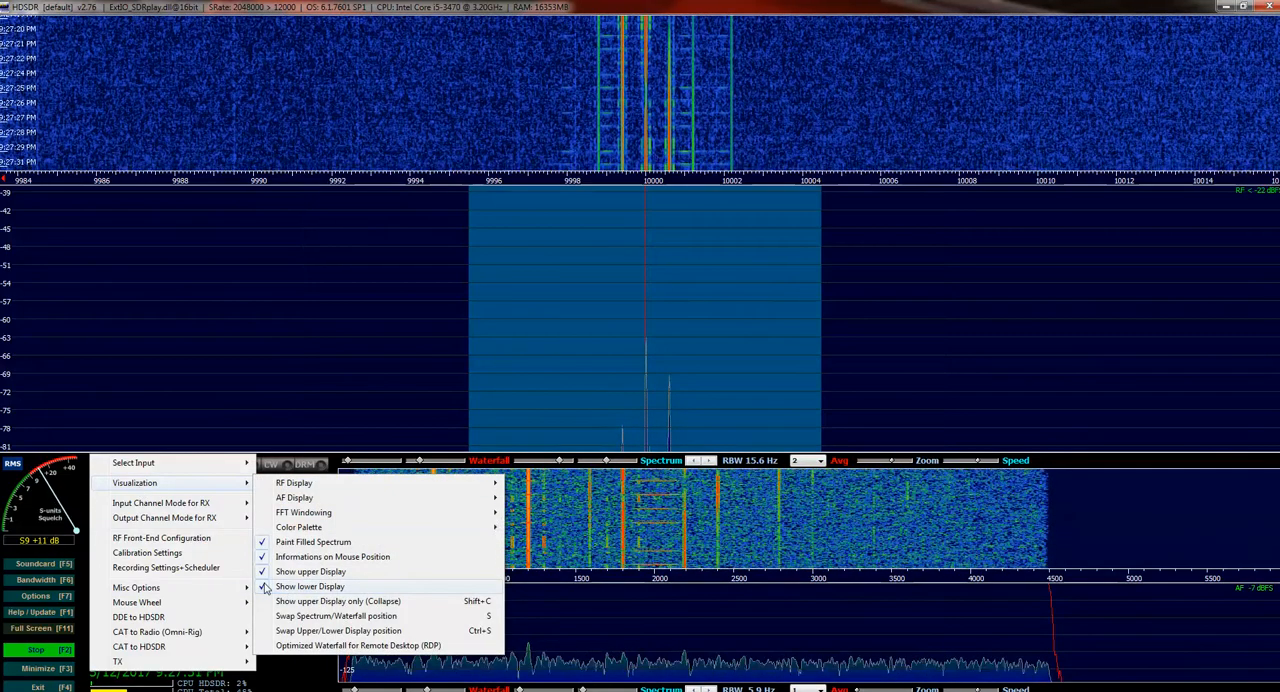
pyautogui.click(265, 588)
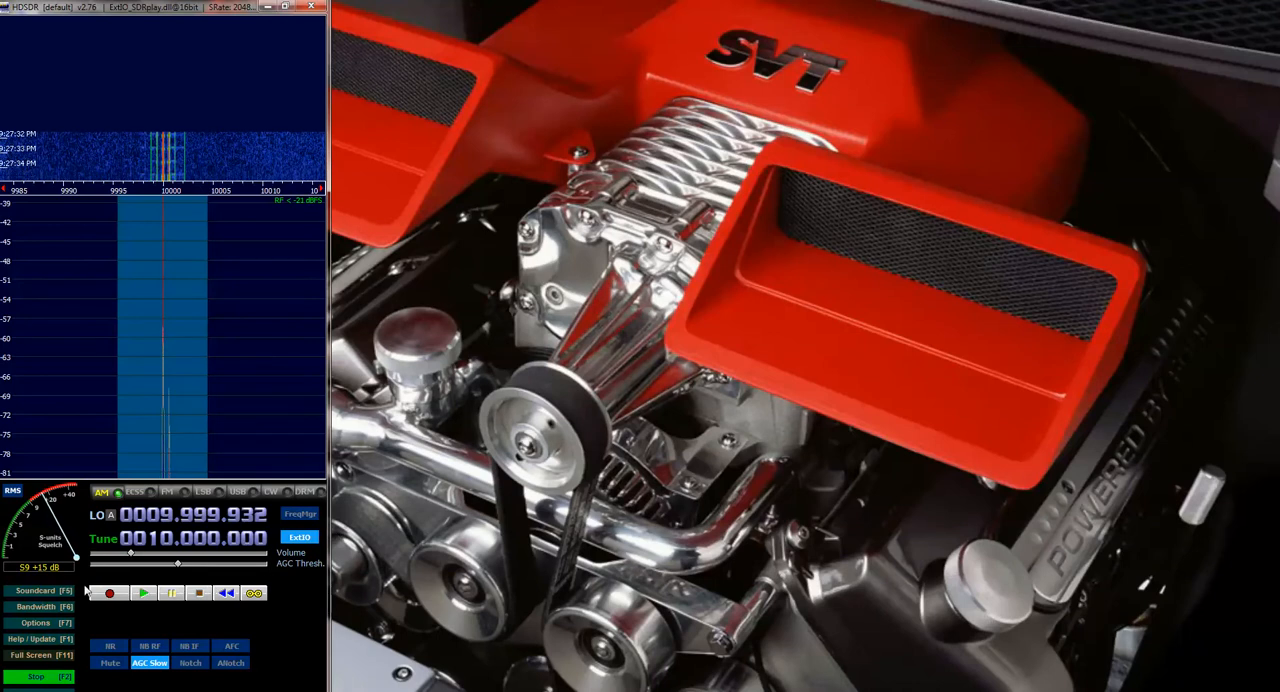
pyautogui.click(36, 624)
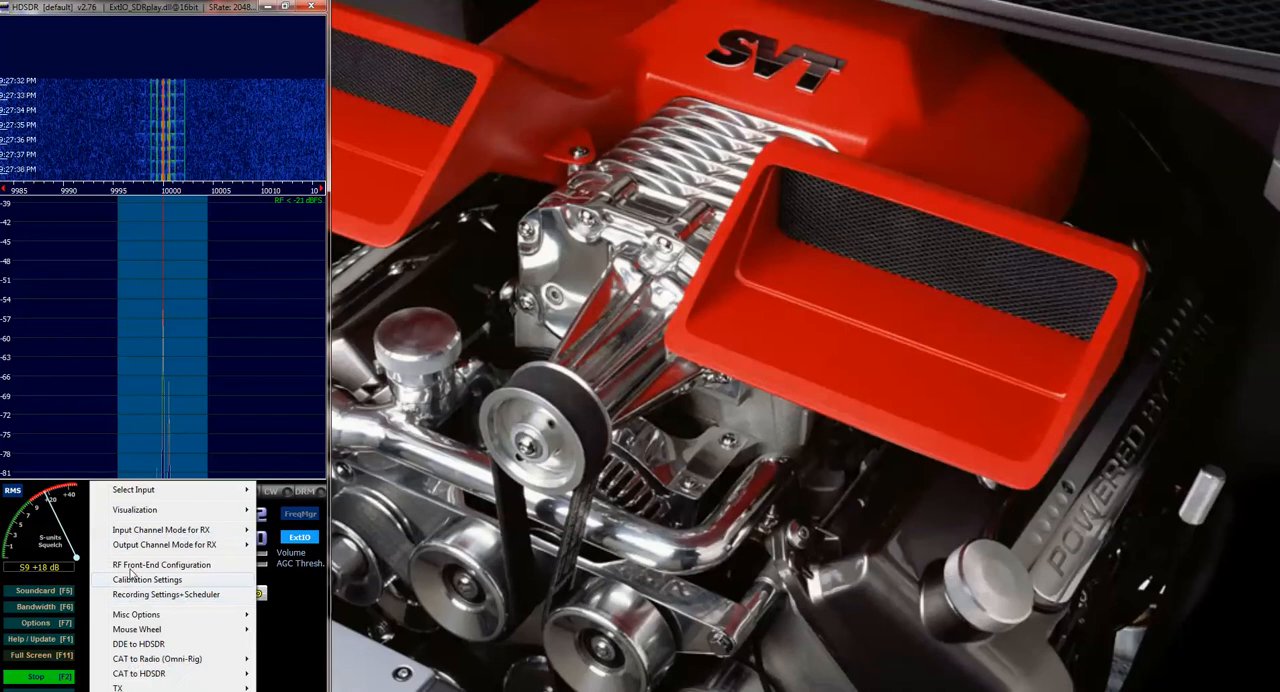
pyautogui.moveTo(140, 515)
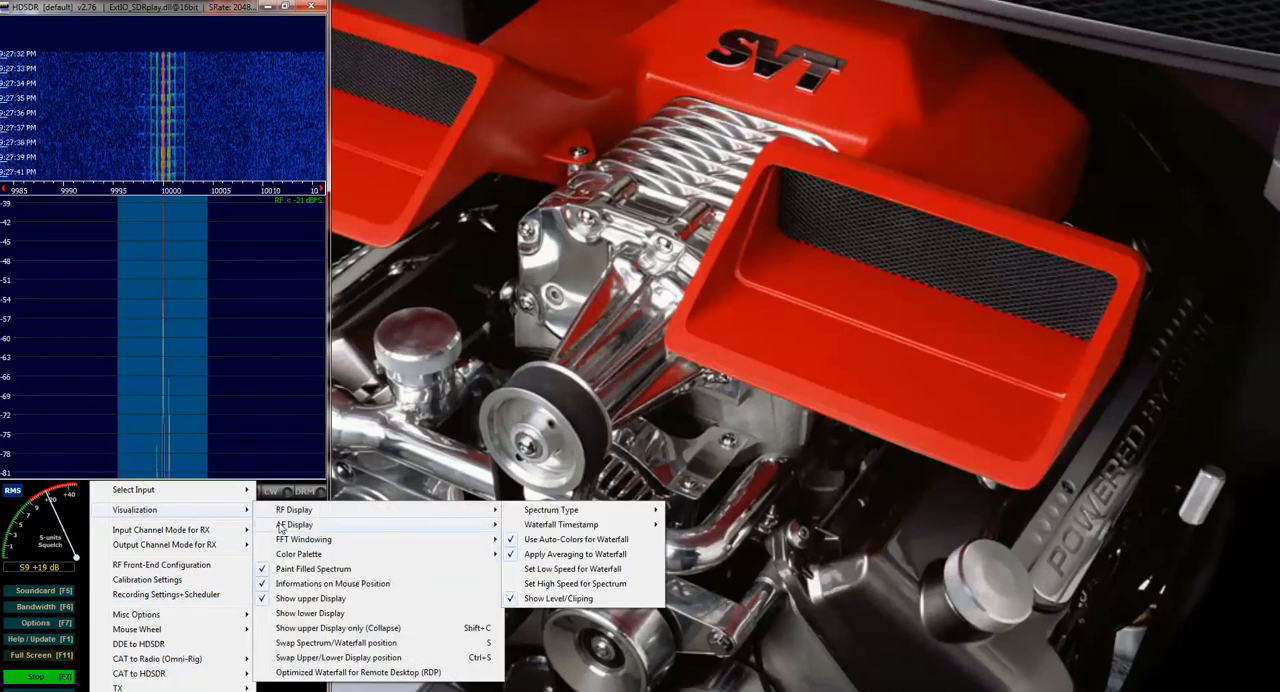
pyautogui.click(280, 613)
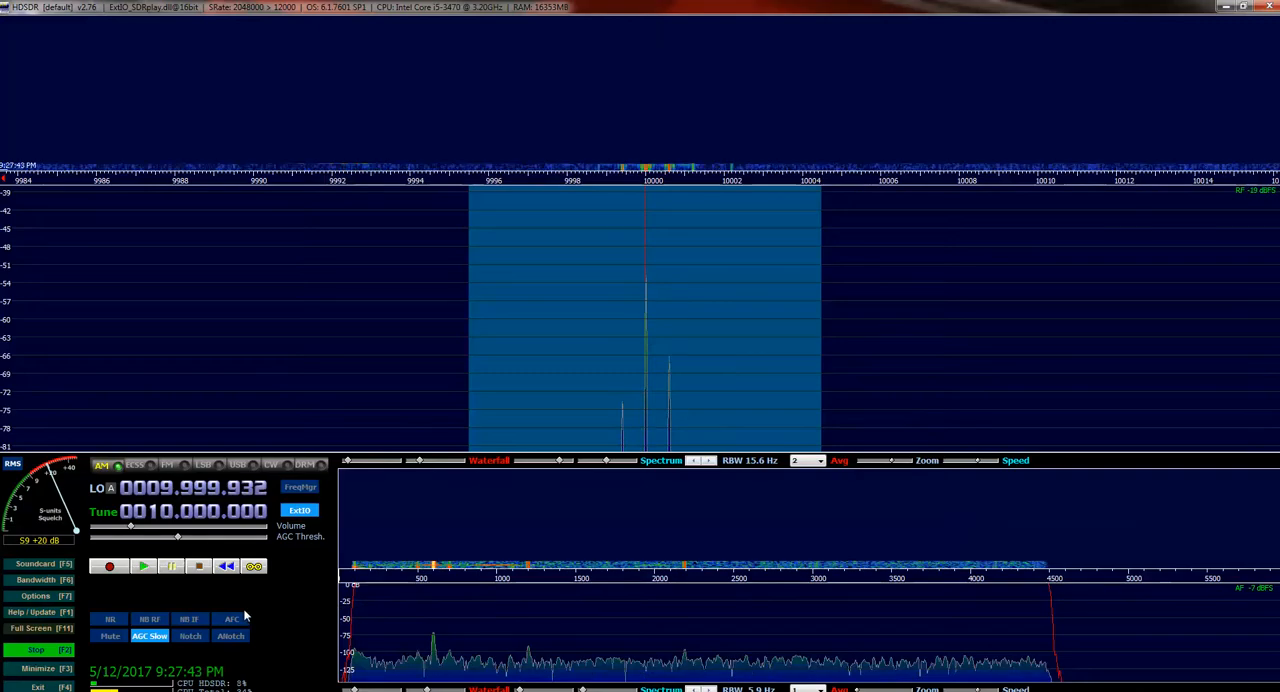
# Swap the spectrum and waterfall positions and swap them back again
pyautogui.click(36, 597)
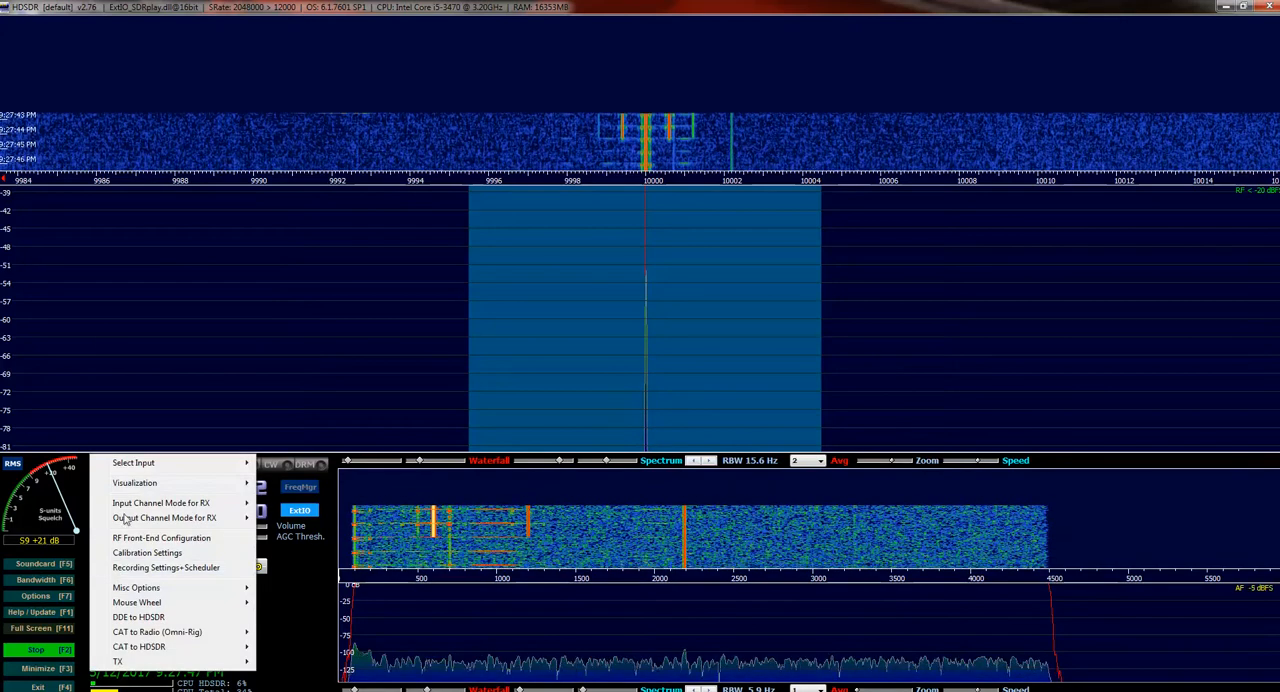
pyautogui.moveTo(130, 484)
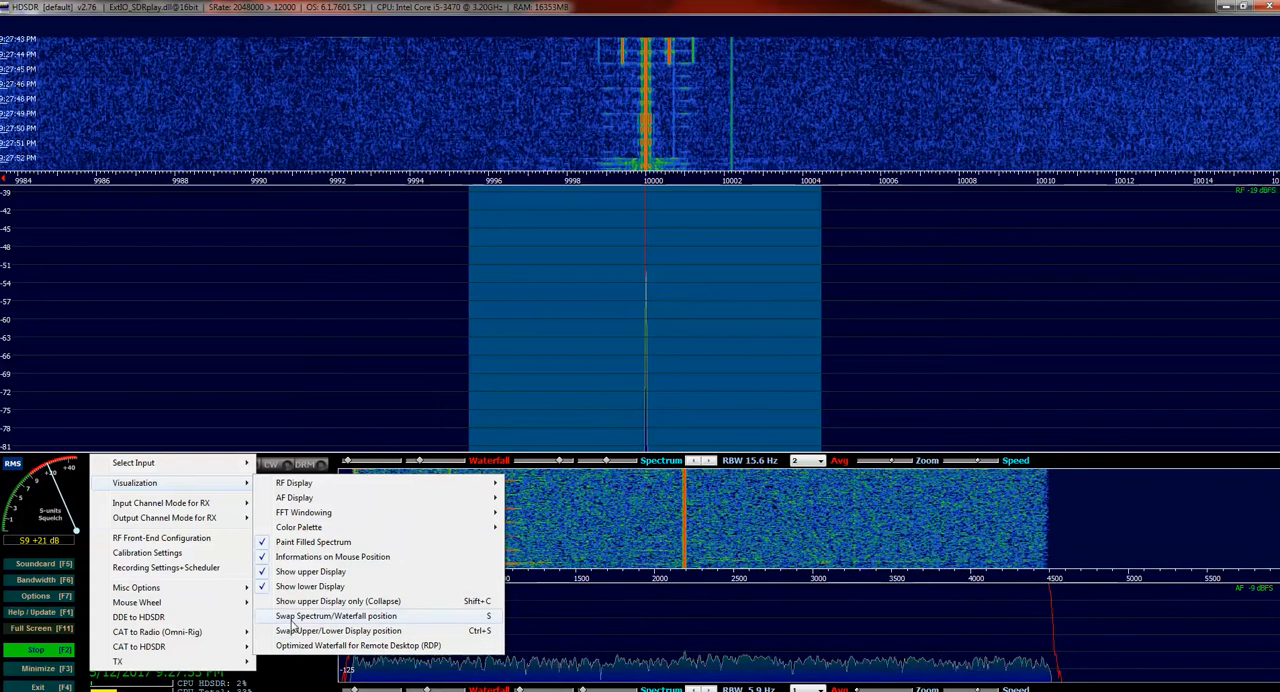
pyautogui.click(290, 619)
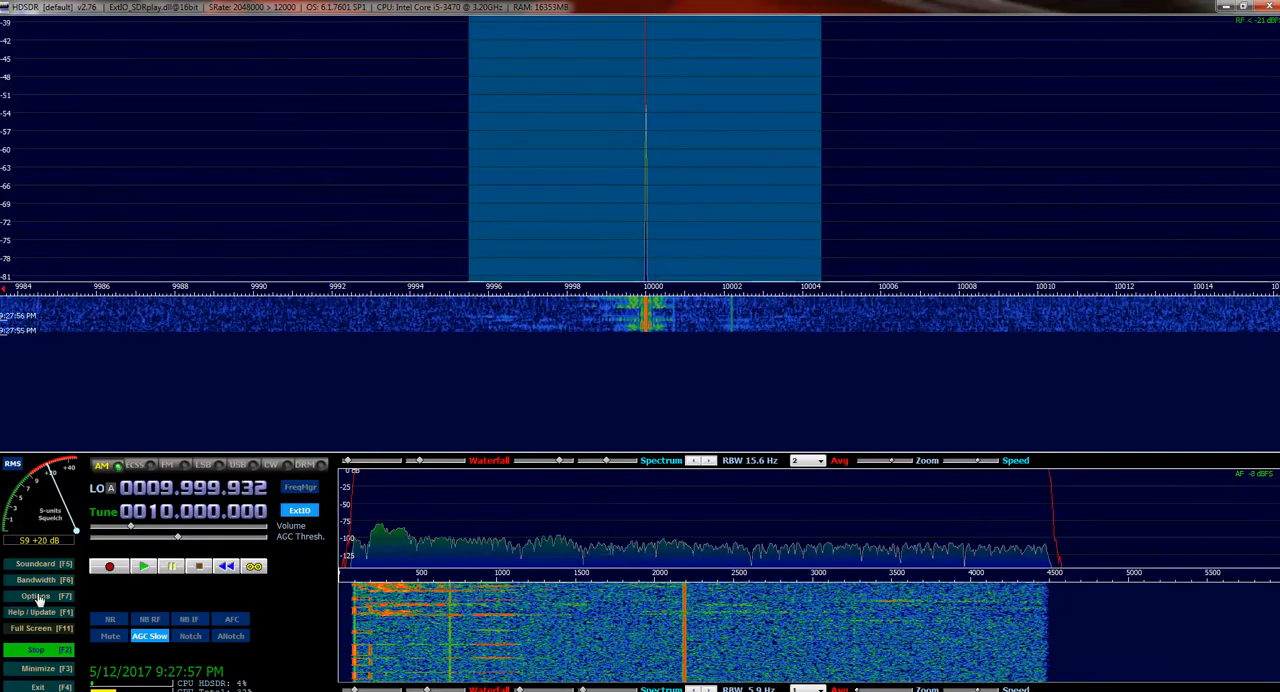
pyautogui.click(35, 595)
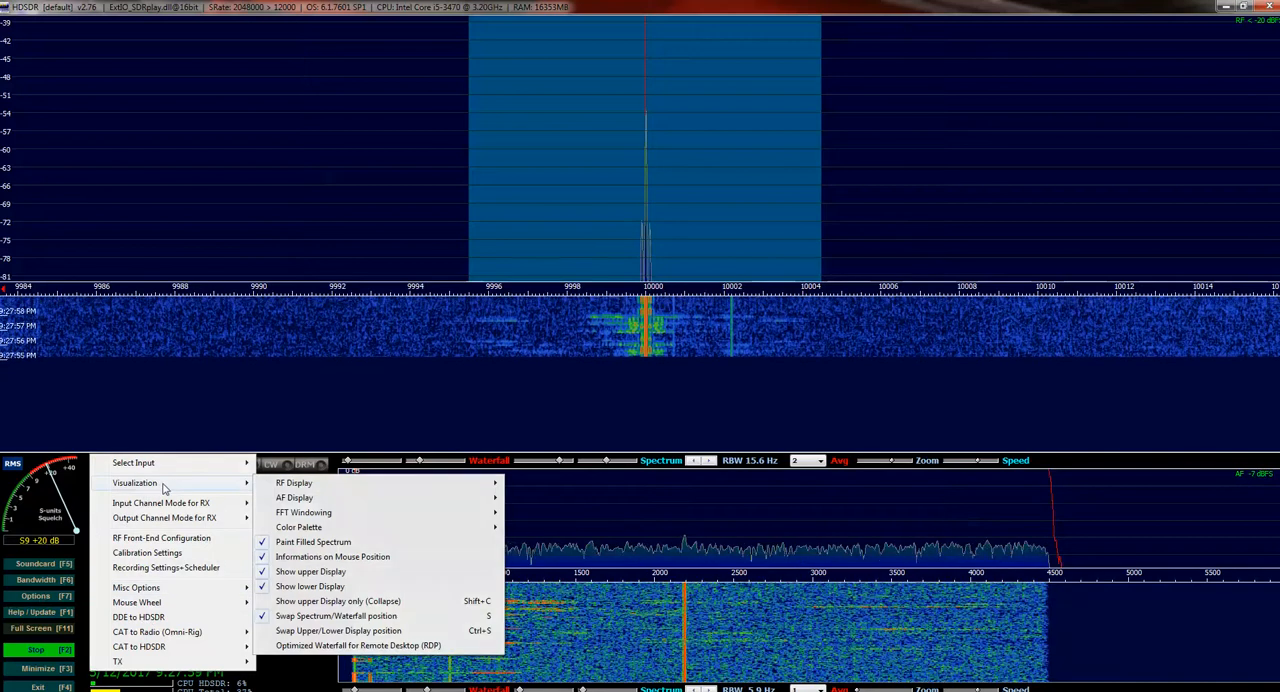
pyautogui.click(313, 617)
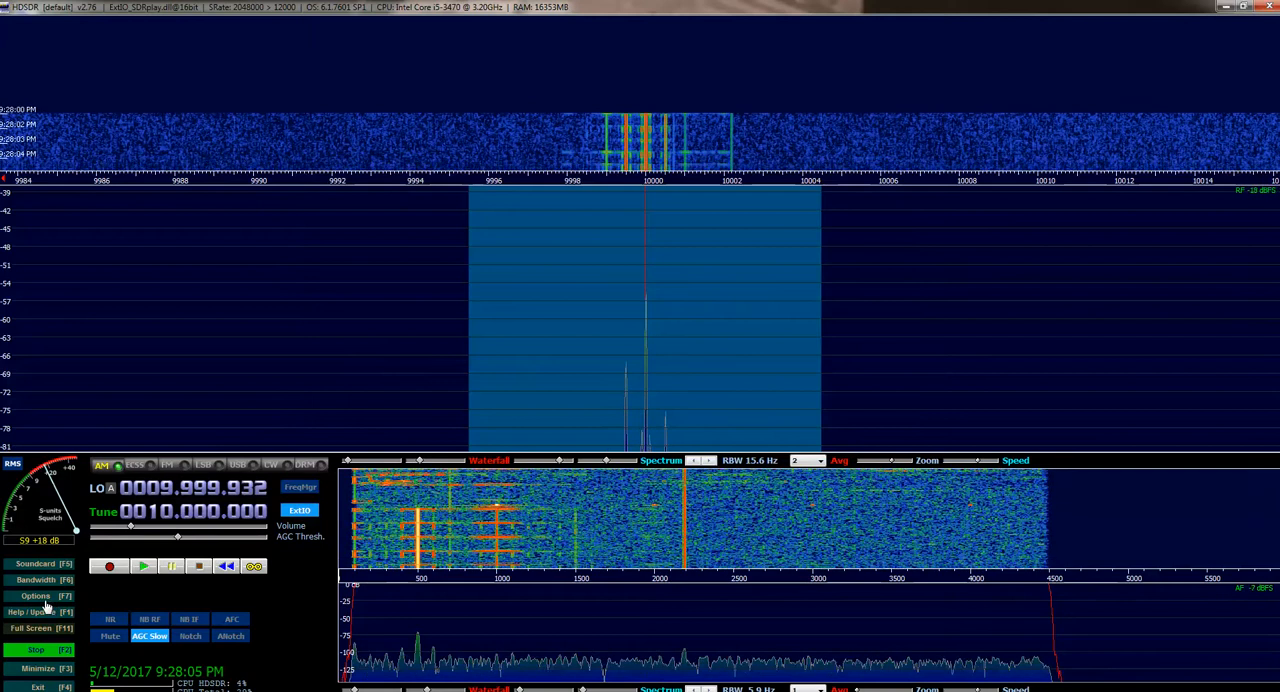
pyautogui.click(42, 597)
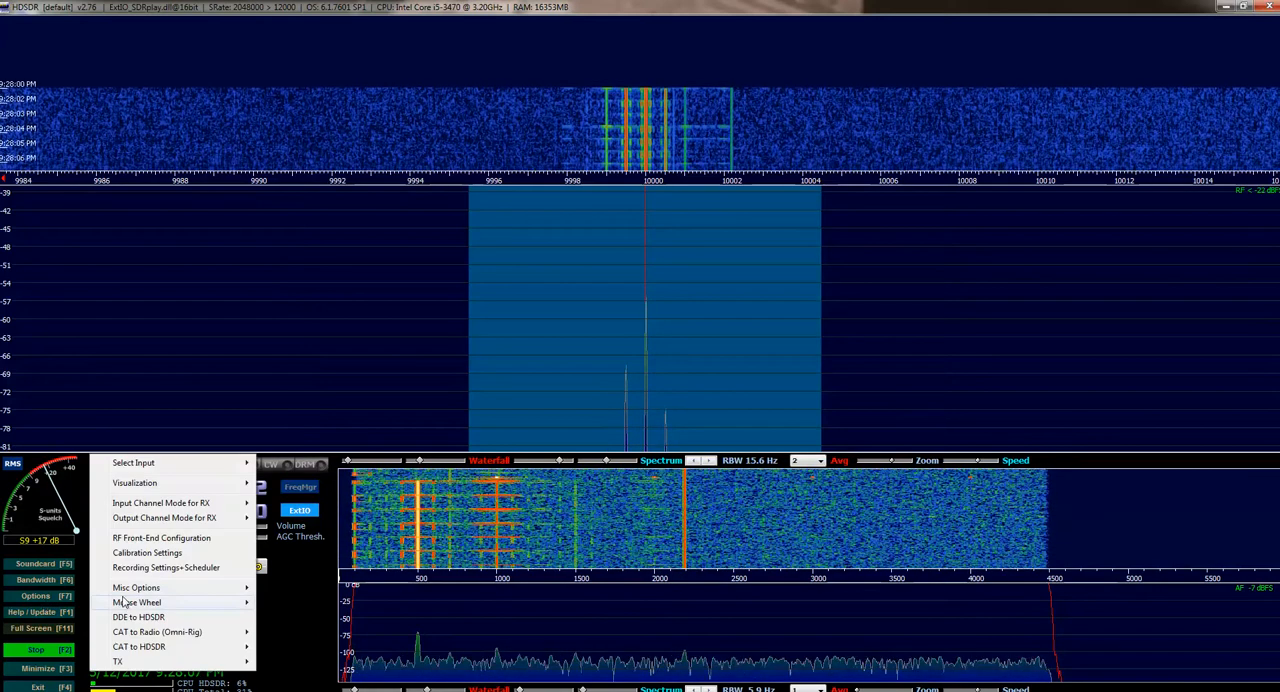
pyautogui.moveTo(128, 601)
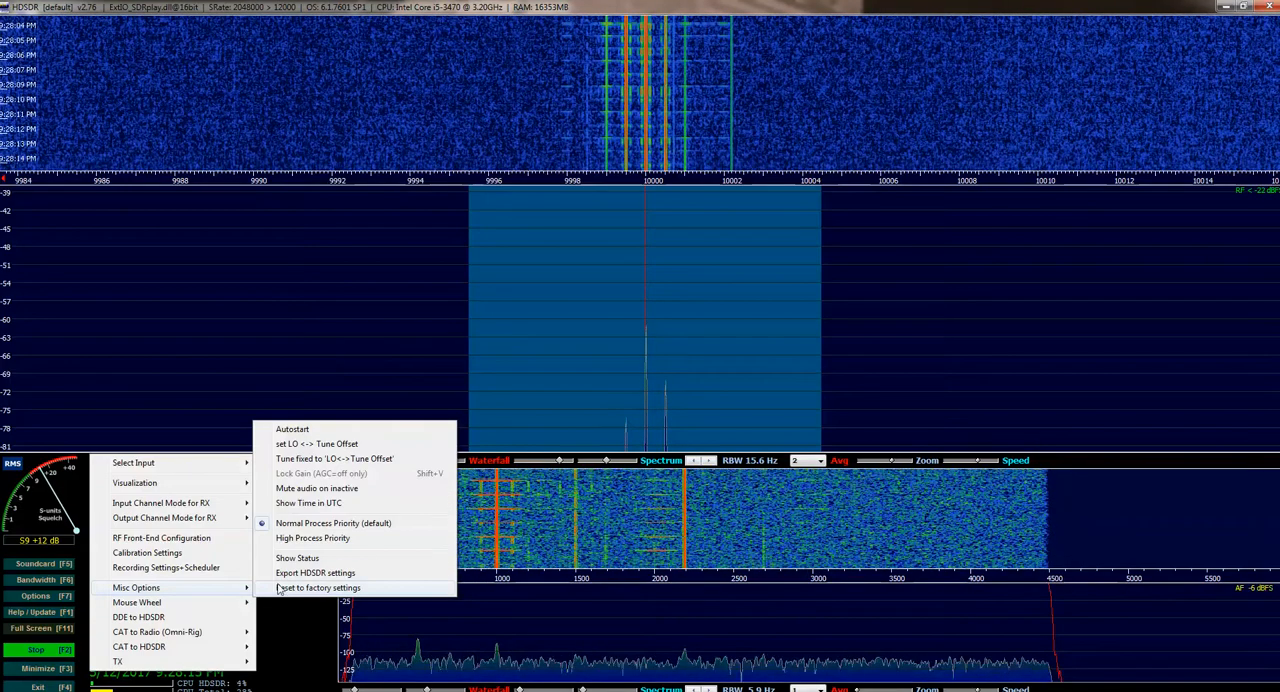
pyautogui.moveTo(162, 648)
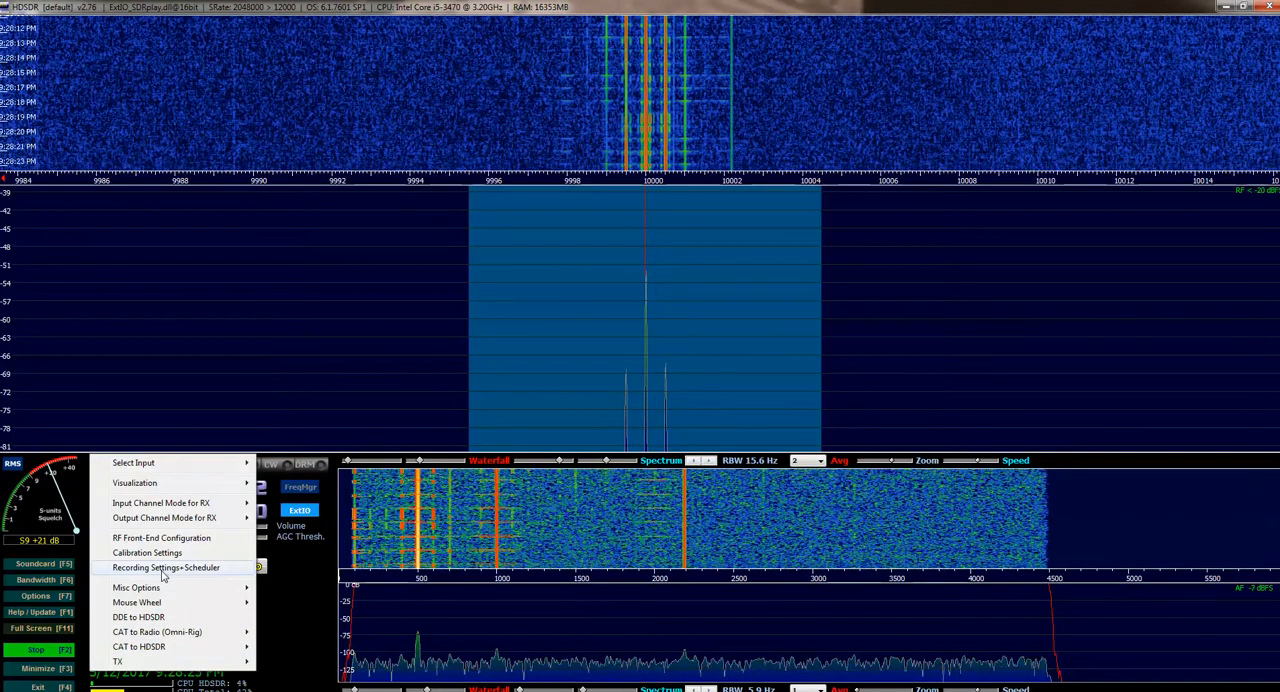
# Close the running Calculator window
pyautogui.rightClick(350, 690)
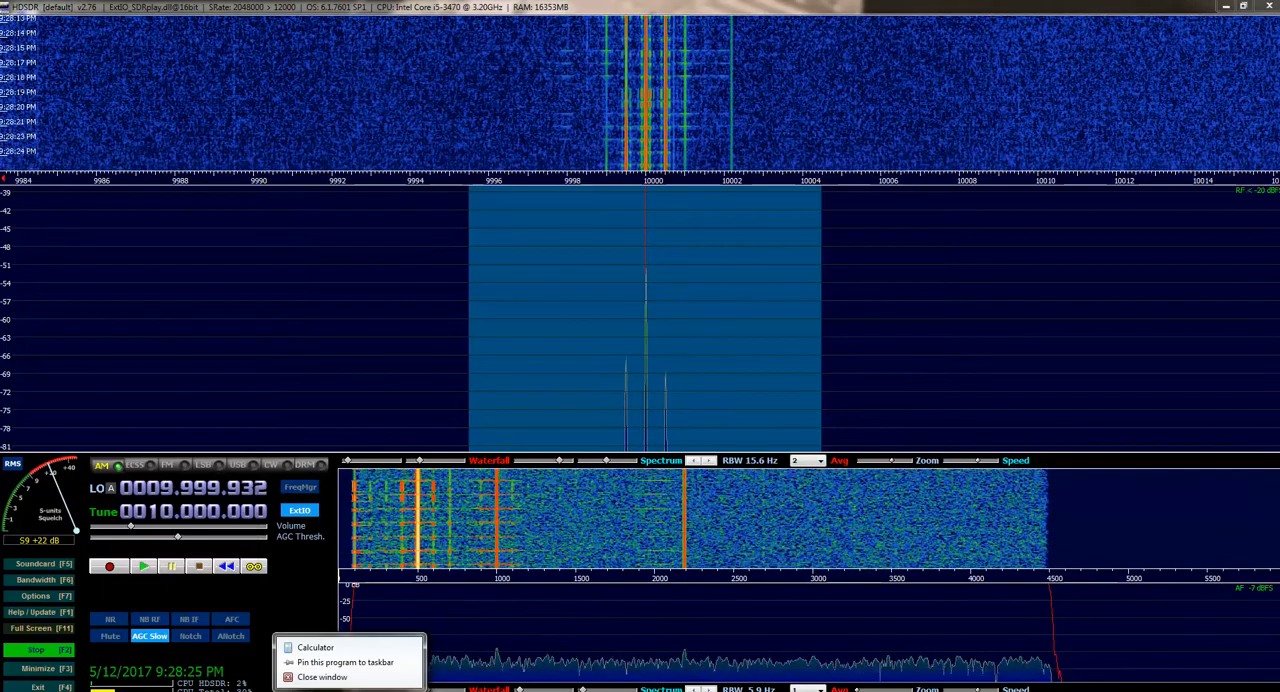
pyautogui.click(320, 677)
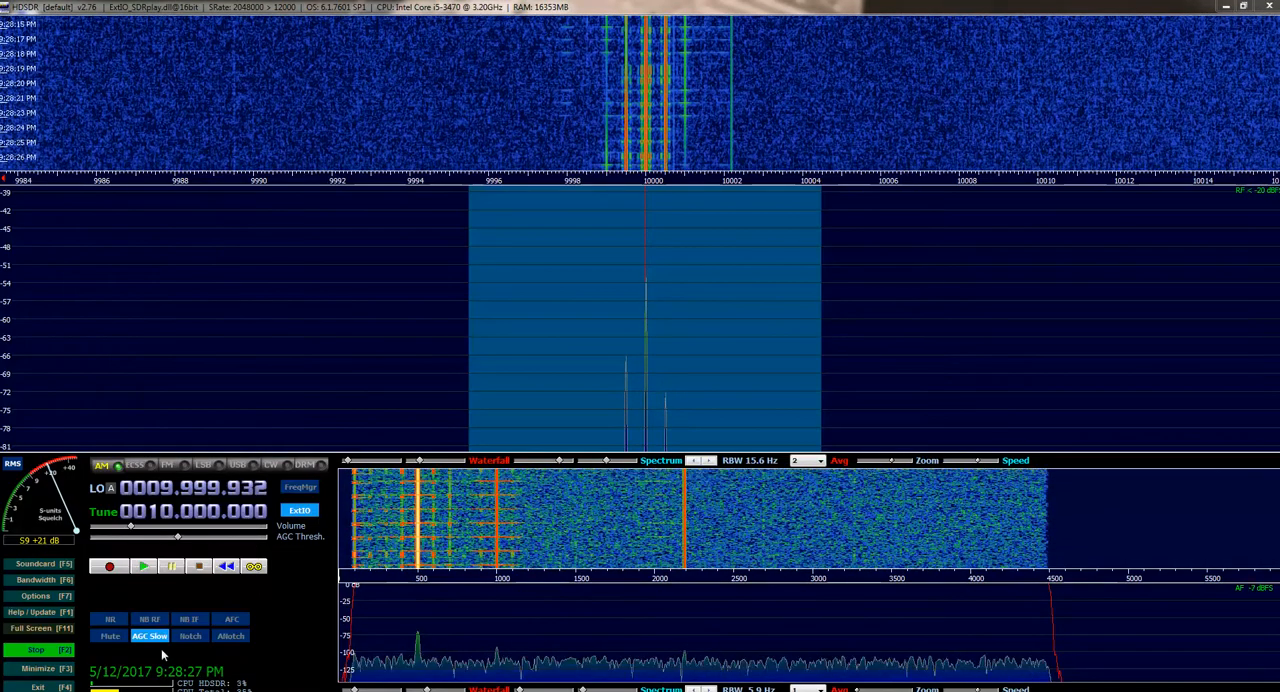
pyautogui.click(35, 596)
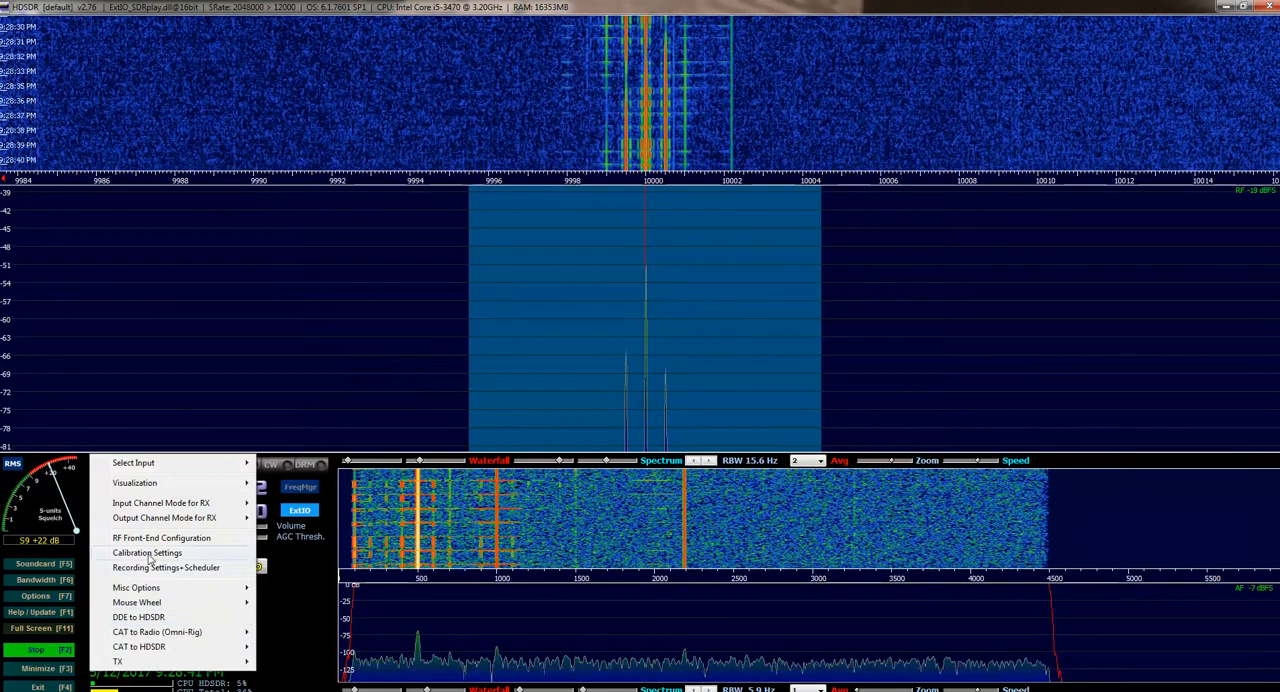
pyautogui.moveTo(150, 520)
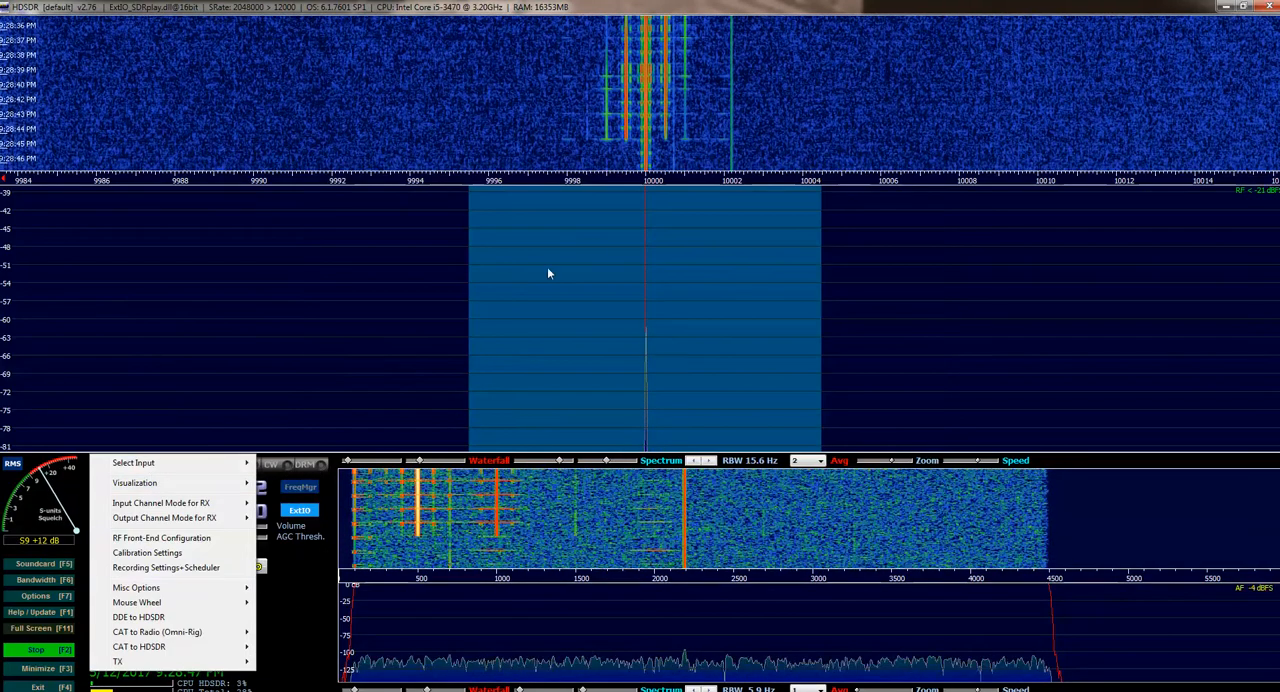
pyautogui.click(698, 614)
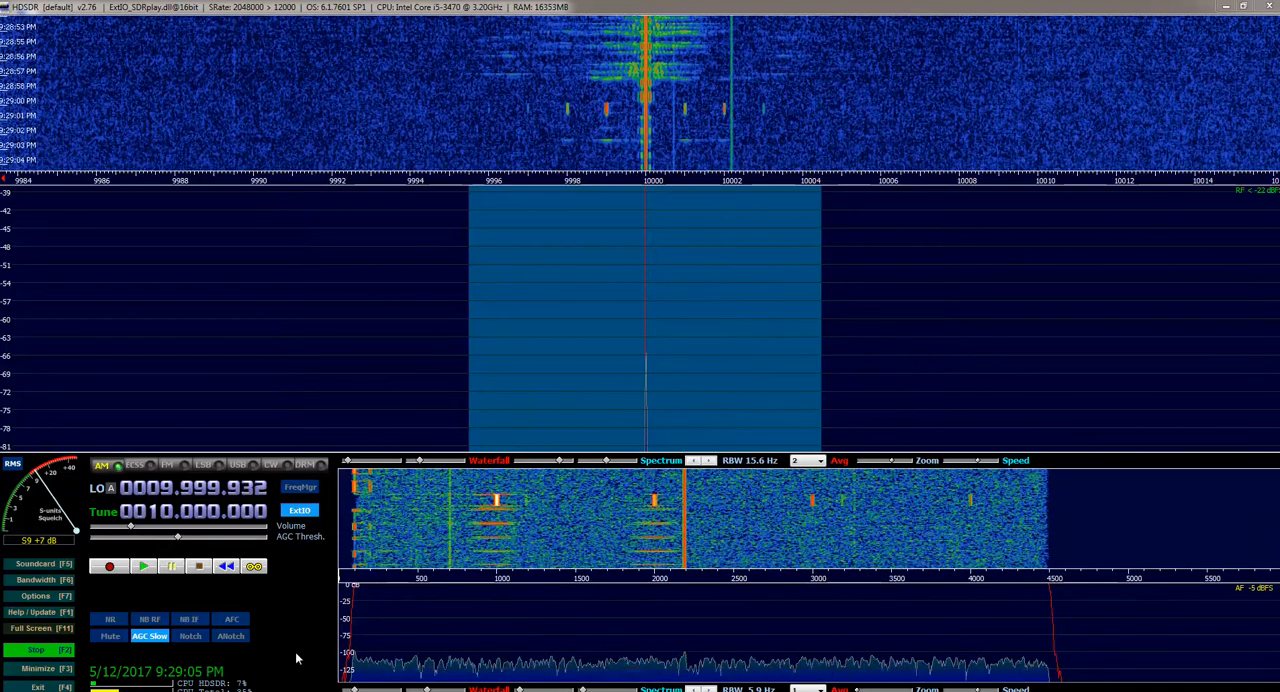
# Mute the receiver's audio and unmute it again
pyautogui.click(108, 639)
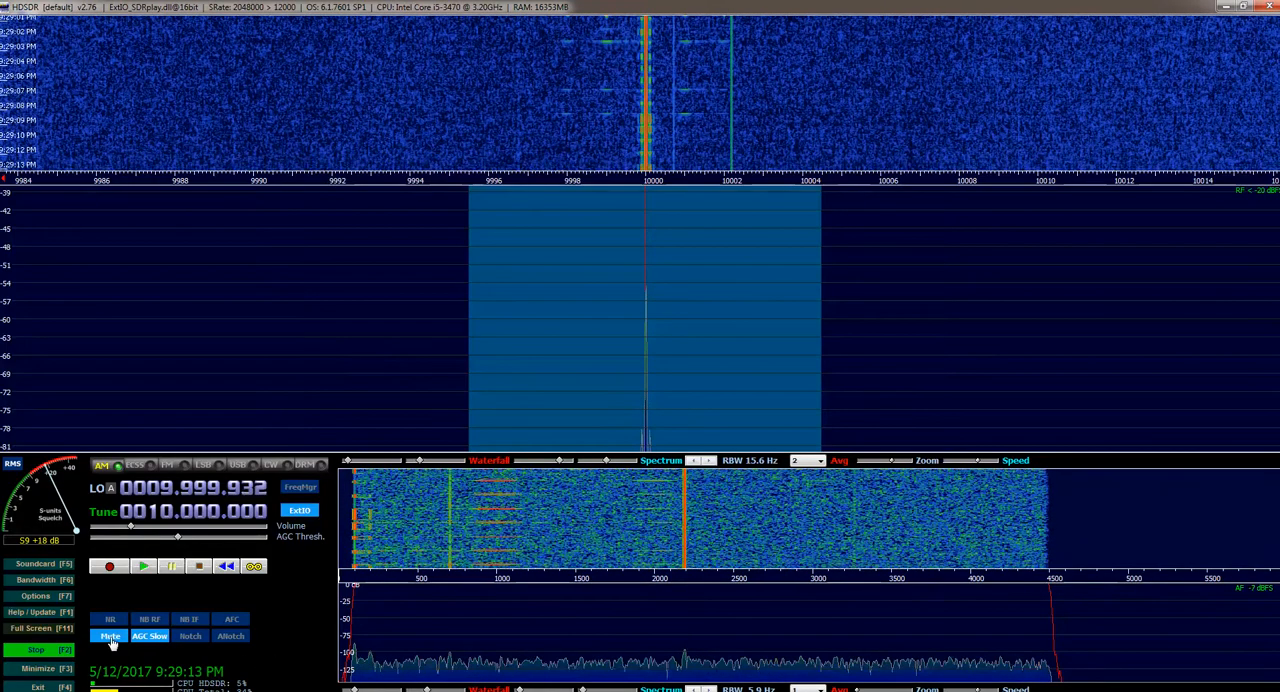
pyautogui.click(112, 639)
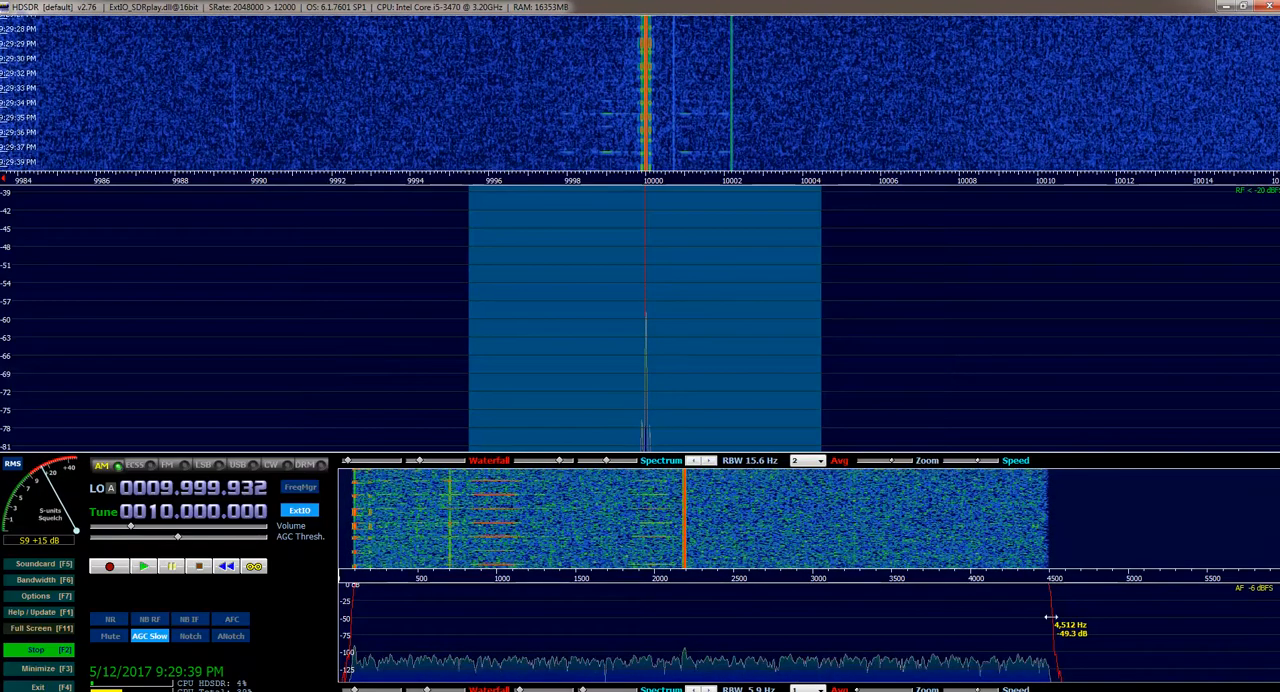
# Raise the receiver's audio volume and adjust the audio filter's upper edge, ending at about 3000 Hz in LSB
pyautogui.moveTo(1057, 620); pyautogui.dragTo(1053, 592)
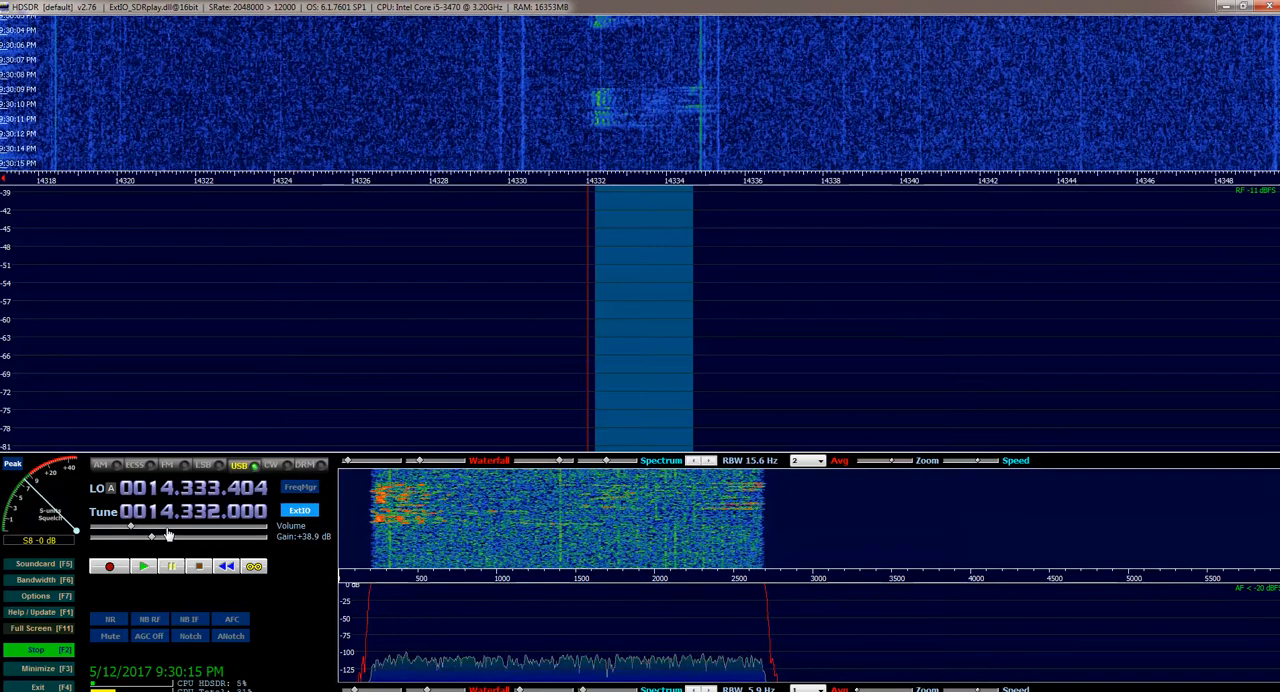
pyautogui.click(167, 527)
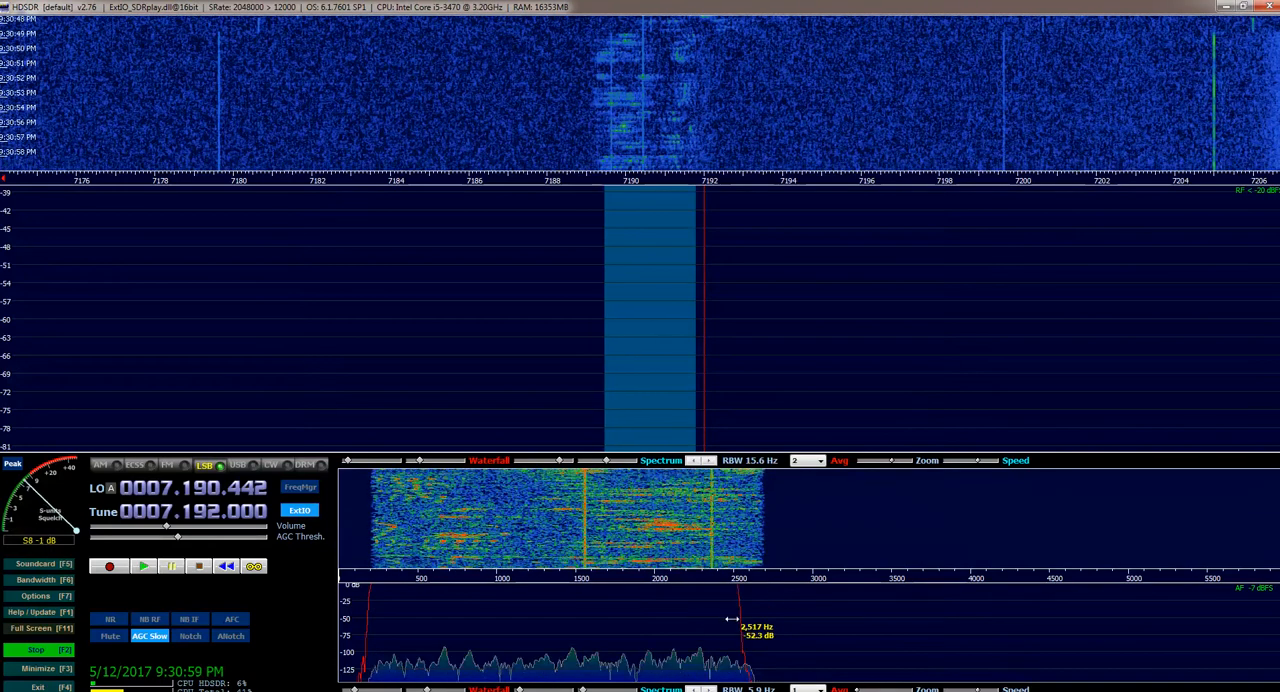
pyautogui.moveTo(682, 616); pyautogui.dragTo(816, 598)
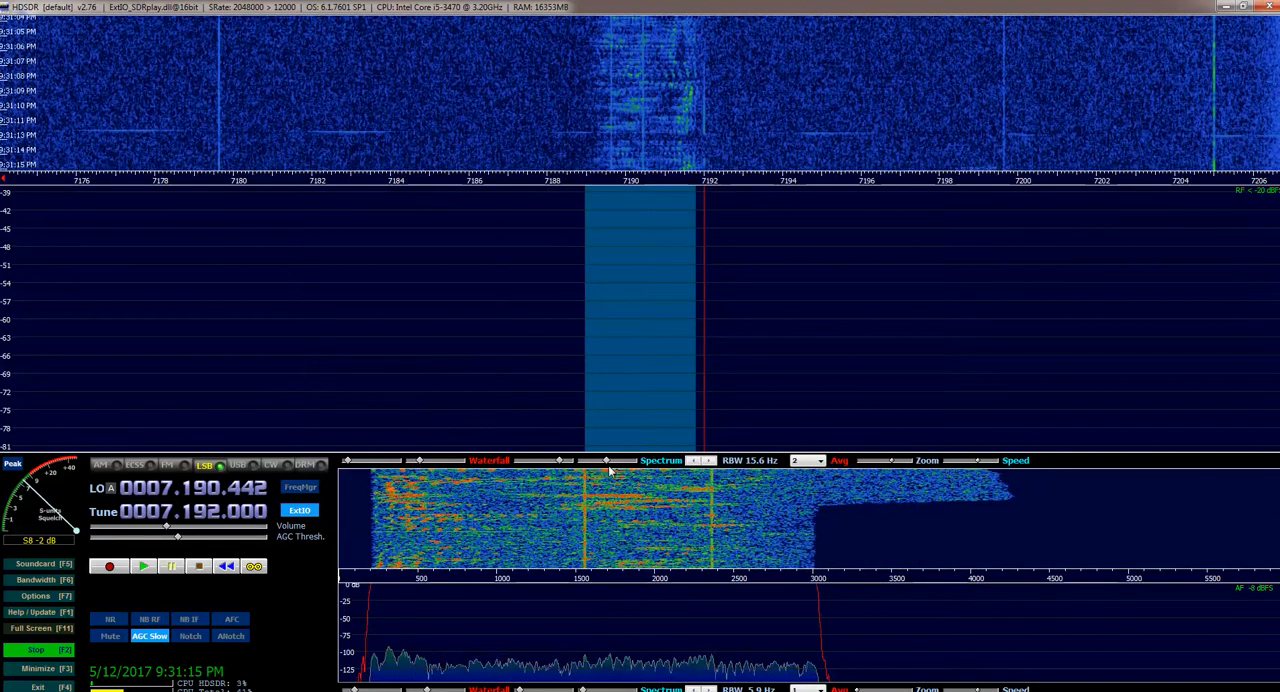
# Shift the RF spectrum's level range down to about -63 to -105 dB
pyautogui.moveTo(608, 461); pyautogui.dragTo(610, 462)
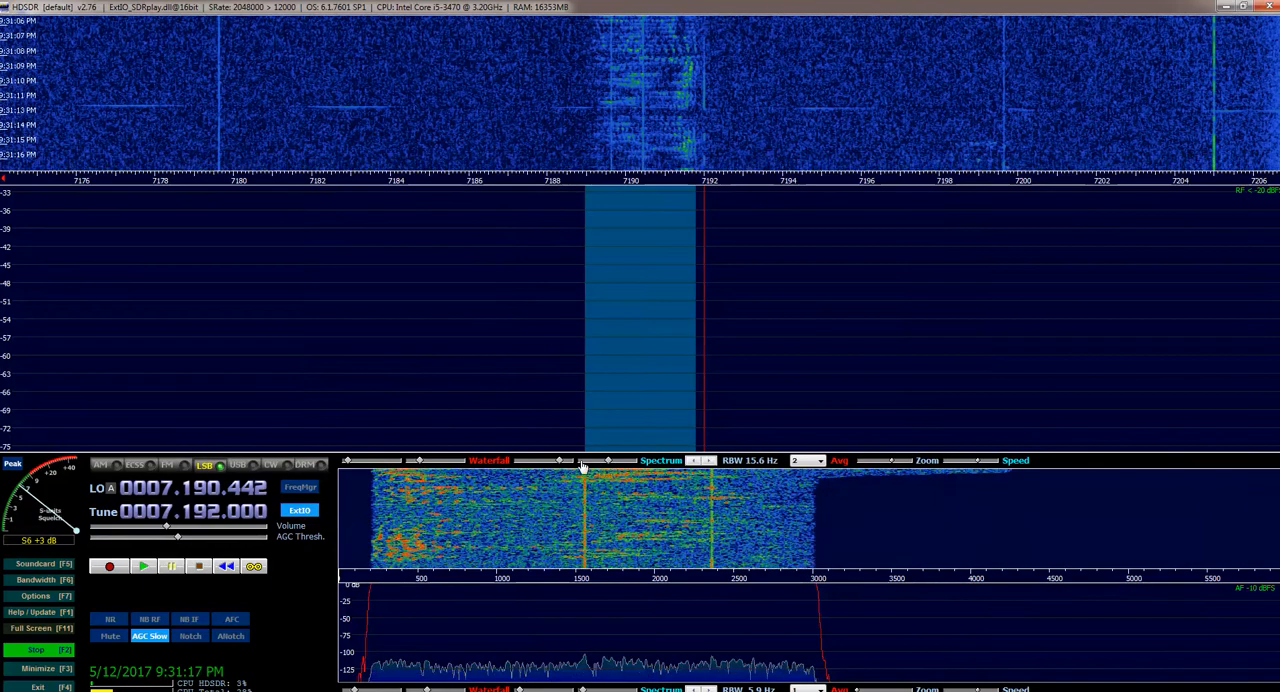
pyautogui.moveTo(608, 461); pyautogui.dragTo(598, 464)
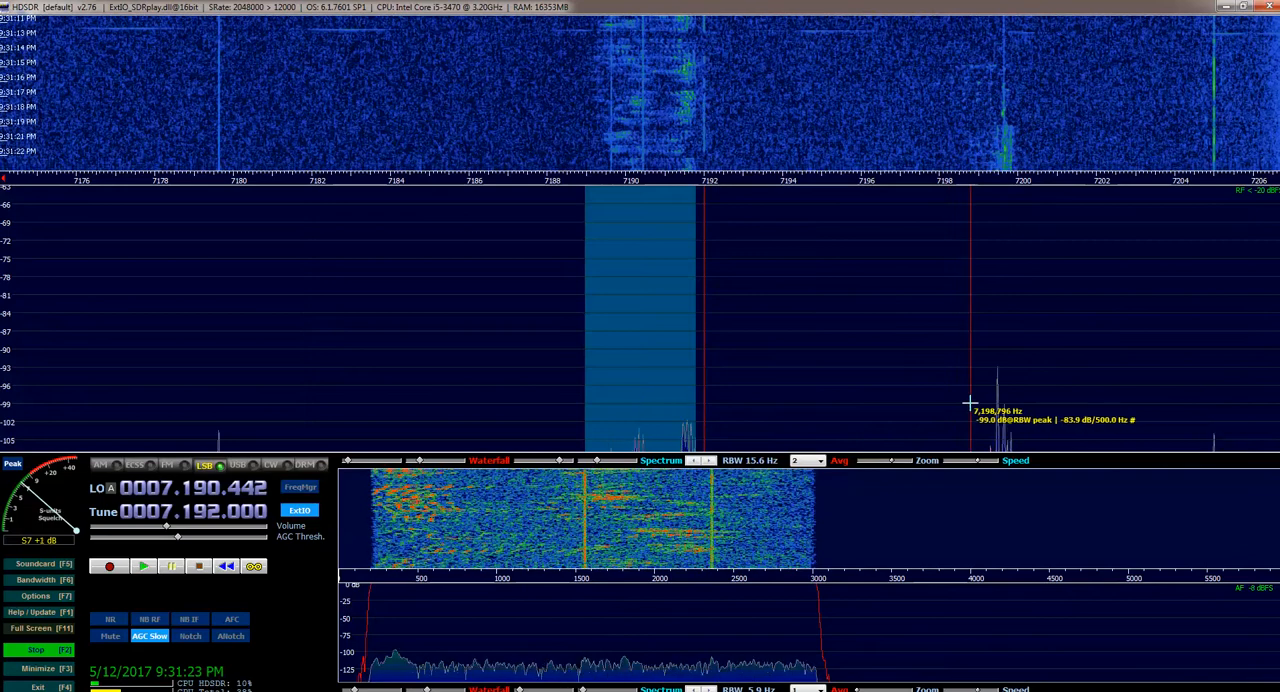
# Tune through the signals at 7.199.700 and 7.205.000 and settle on 7.200.000 in LSB
pyautogui.click(1004, 400)
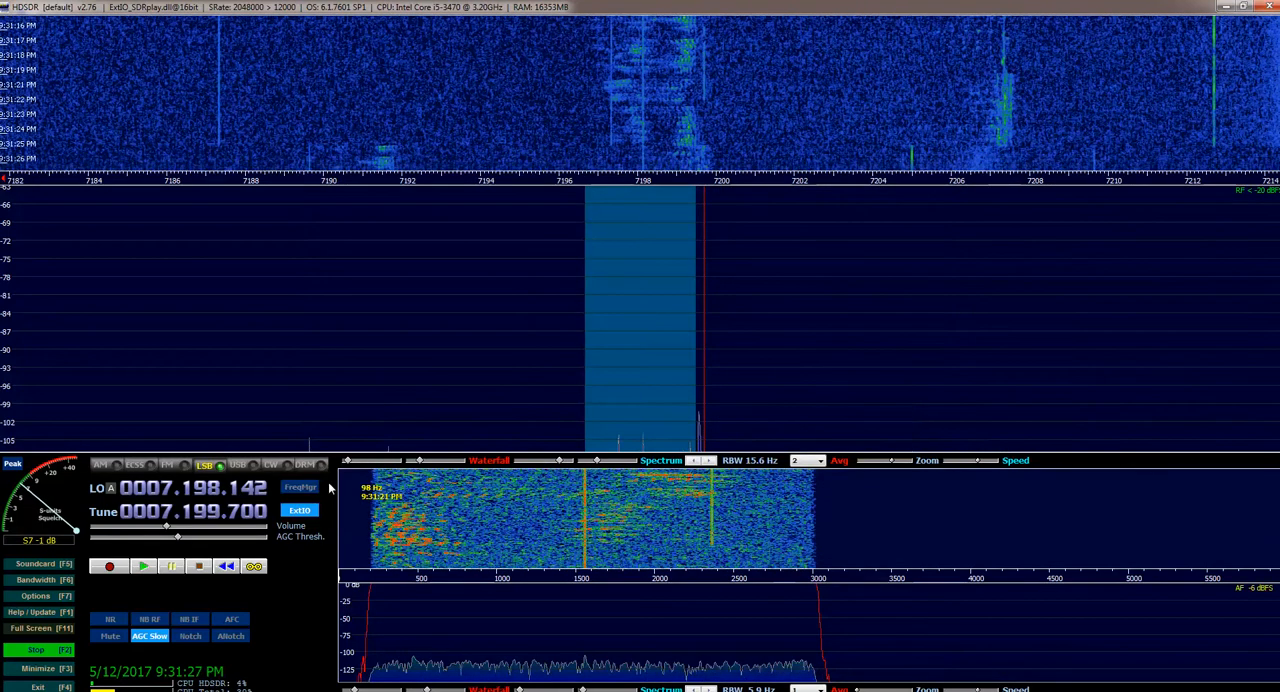
pyautogui.scroll(3, 233, 510)
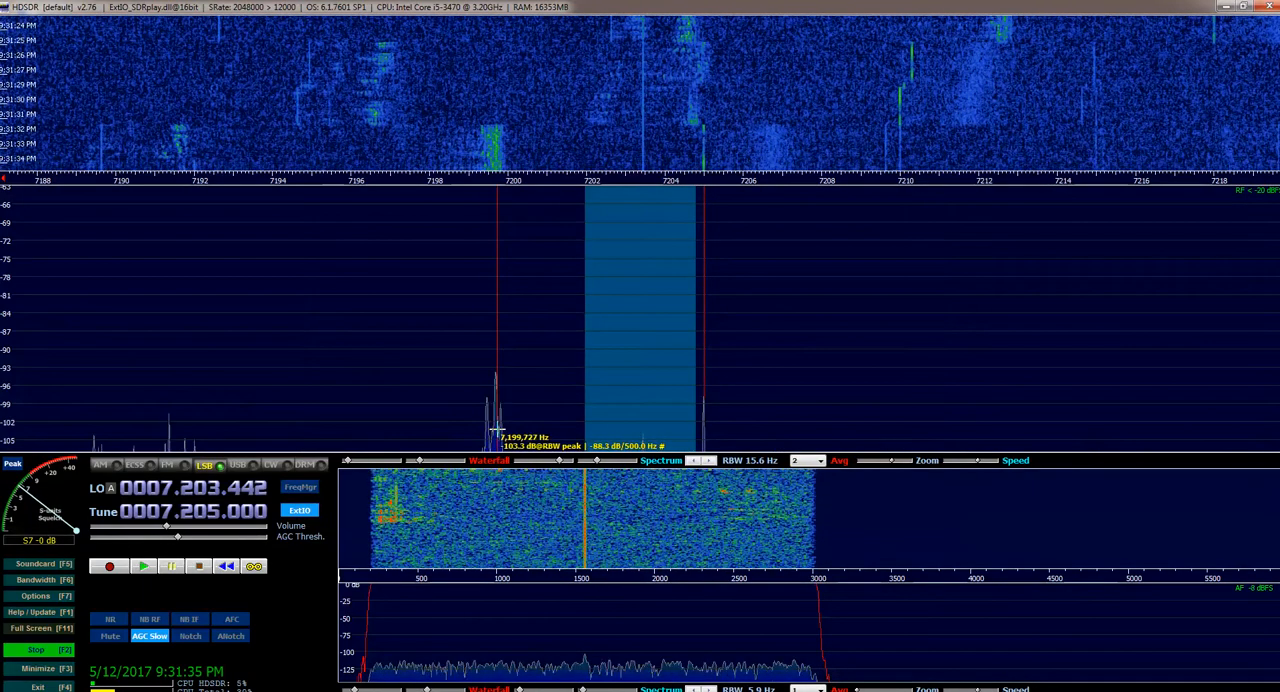
pyautogui.click(496, 430)
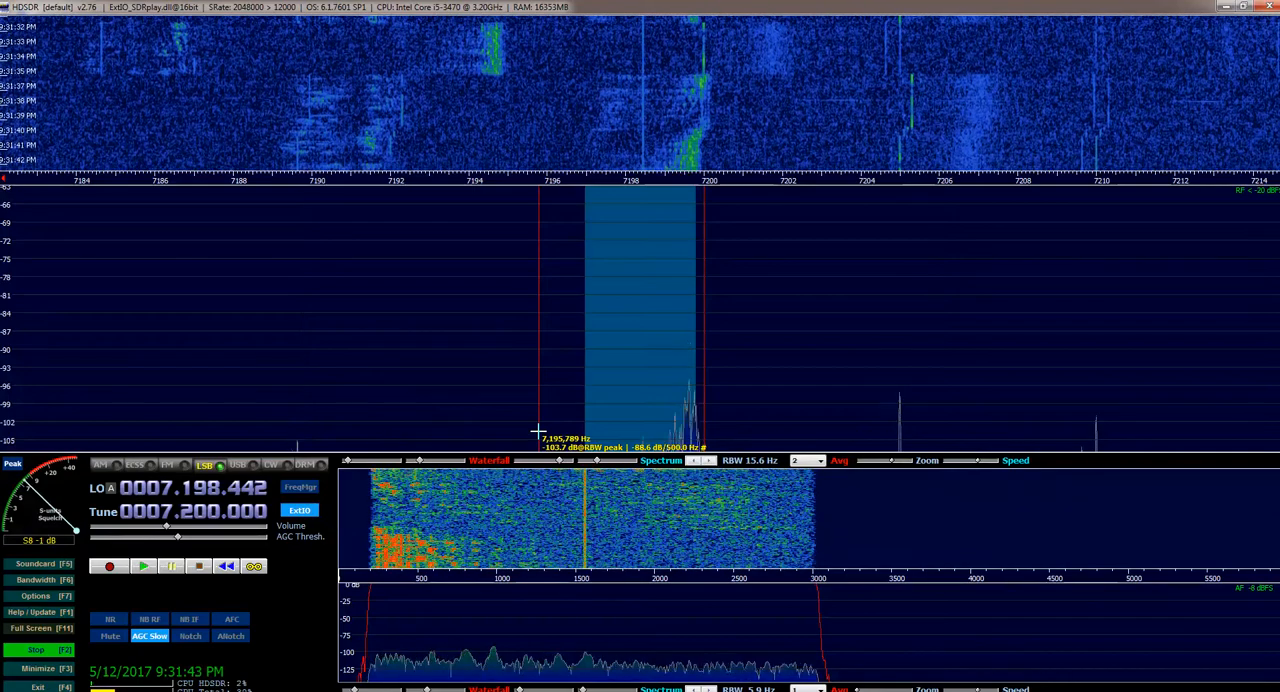
# Narrow the RF spectrum's level range to about -90 to -106 dB
pyautogui.moveTo(563, 463)
pyautogui.mouseDown()
pyautogui.moveTo(541, 467)
pyautogui.moveTo(571, 470)
pyautogui.mouseUp()
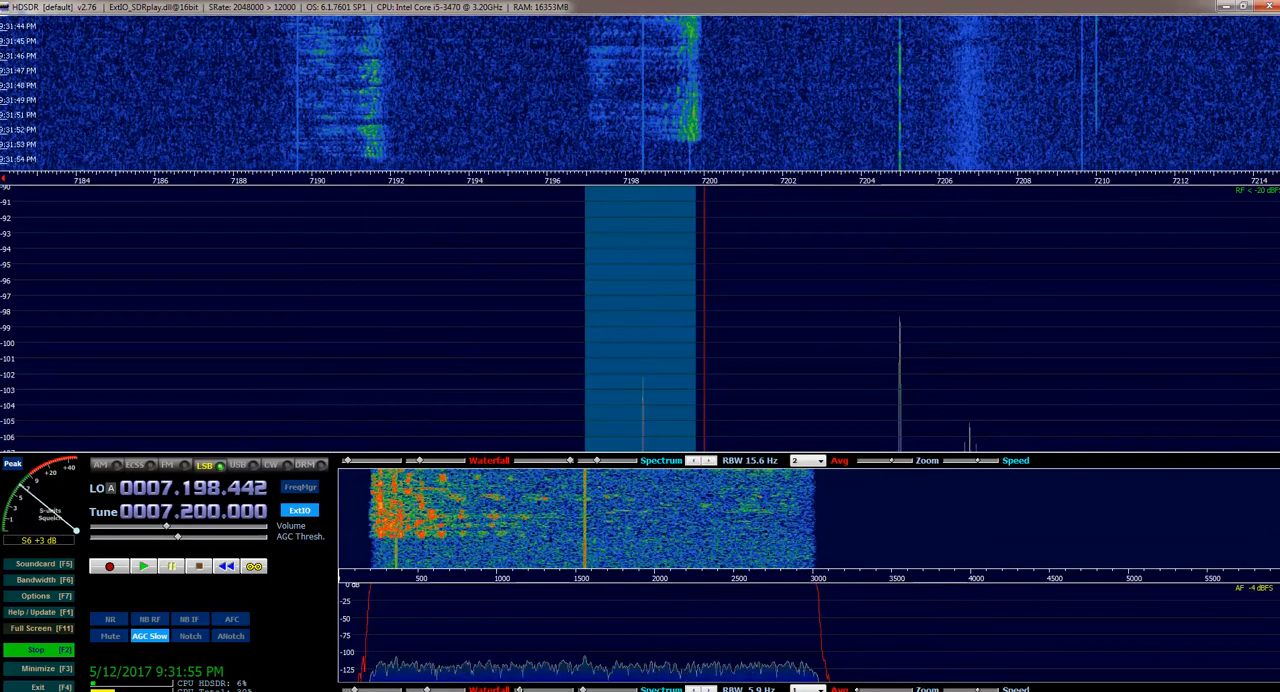
# Shift the audio spectrum's level range to about -50 to -150 dB
pyautogui.moveTo(519, 690); pyautogui.dragTo(537, 690)
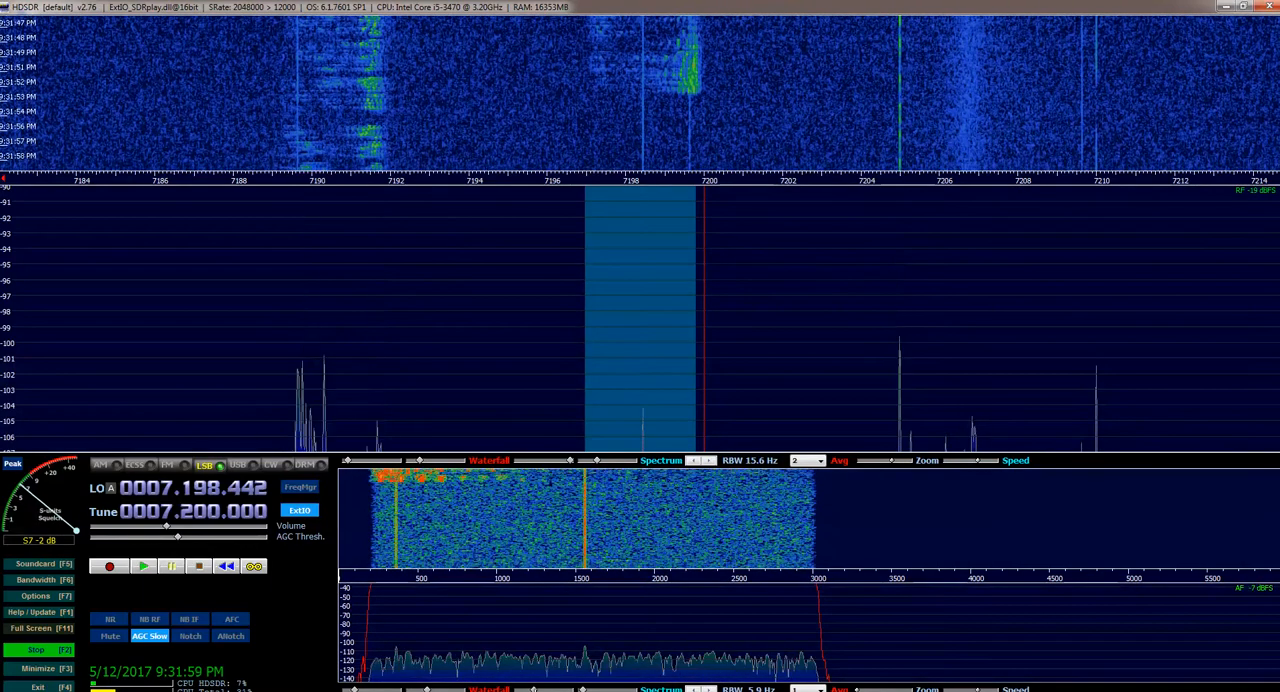
pyautogui.moveTo(590, 690); pyautogui.dragTo(579, 690)
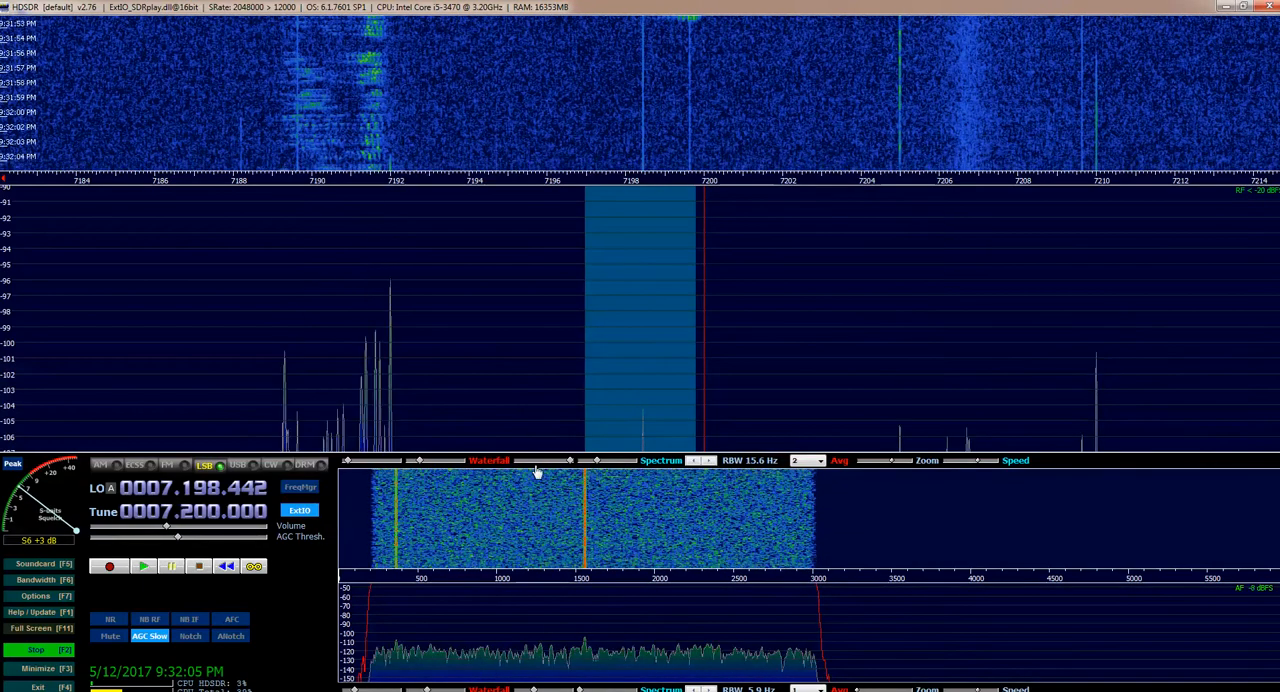
# Tune to 7.192.000 in LSB and vary the RF display's zoom from wide to narrow, ending at a span of about 7145 to 7235 kHz
pyautogui.click(379, 327)
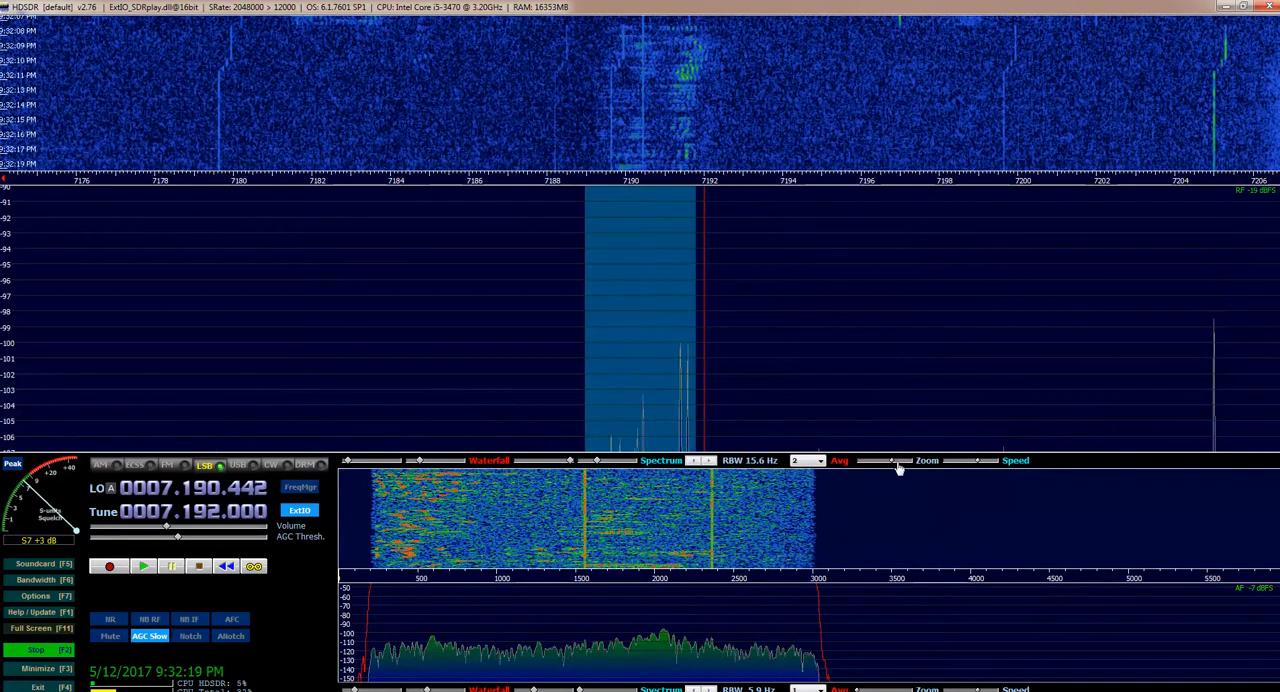
pyautogui.moveTo(893, 466); pyautogui.dragTo(862, 468)
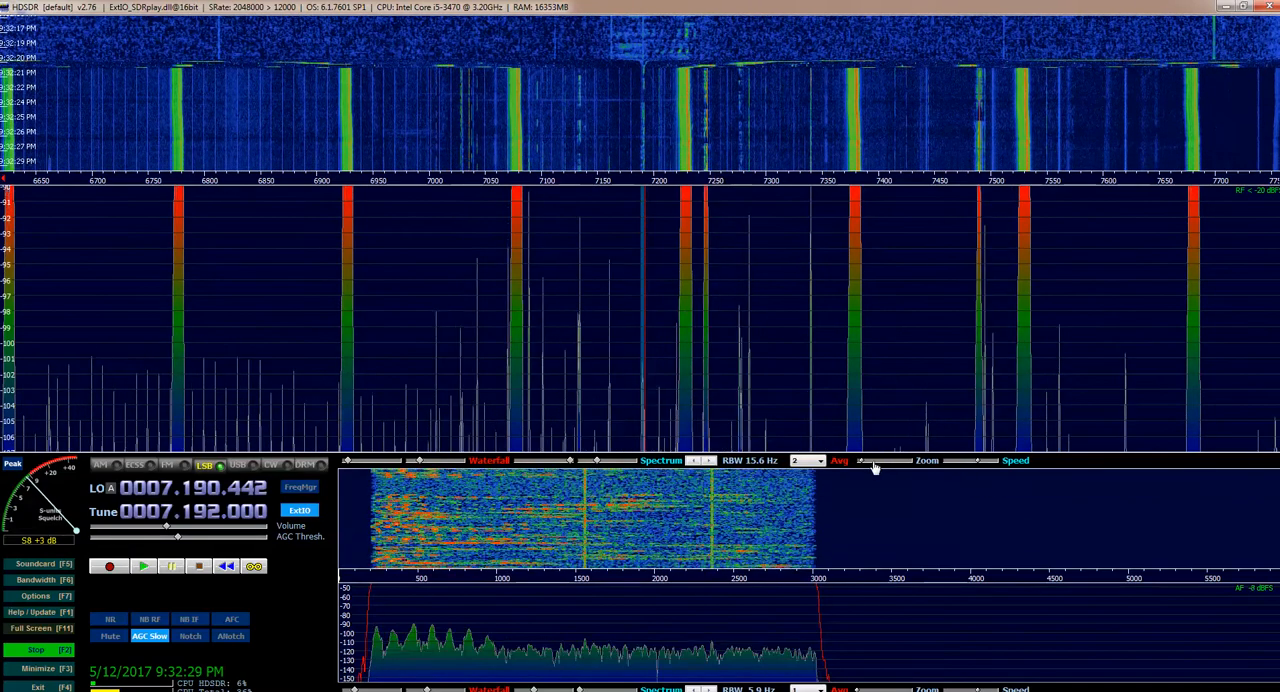
pyautogui.moveTo(865, 467); pyautogui.dragTo(897, 468)
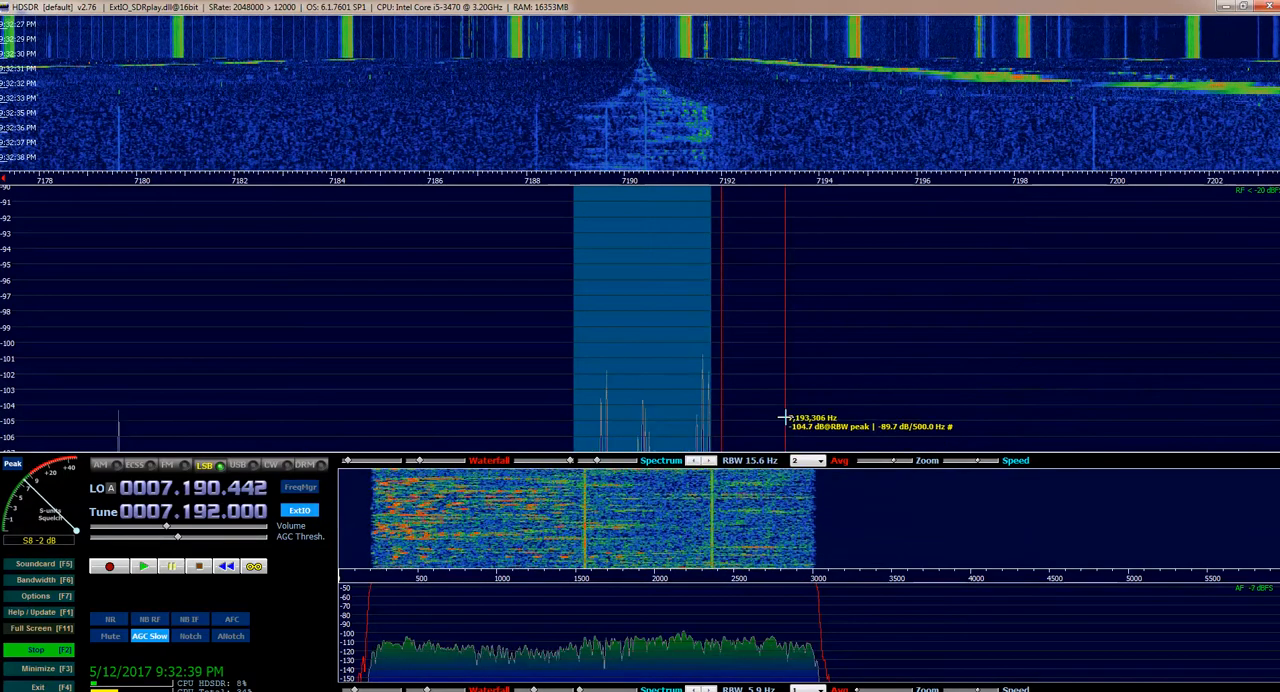
pyautogui.moveTo(895, 467); pyautogui.dragTo(890, 467)
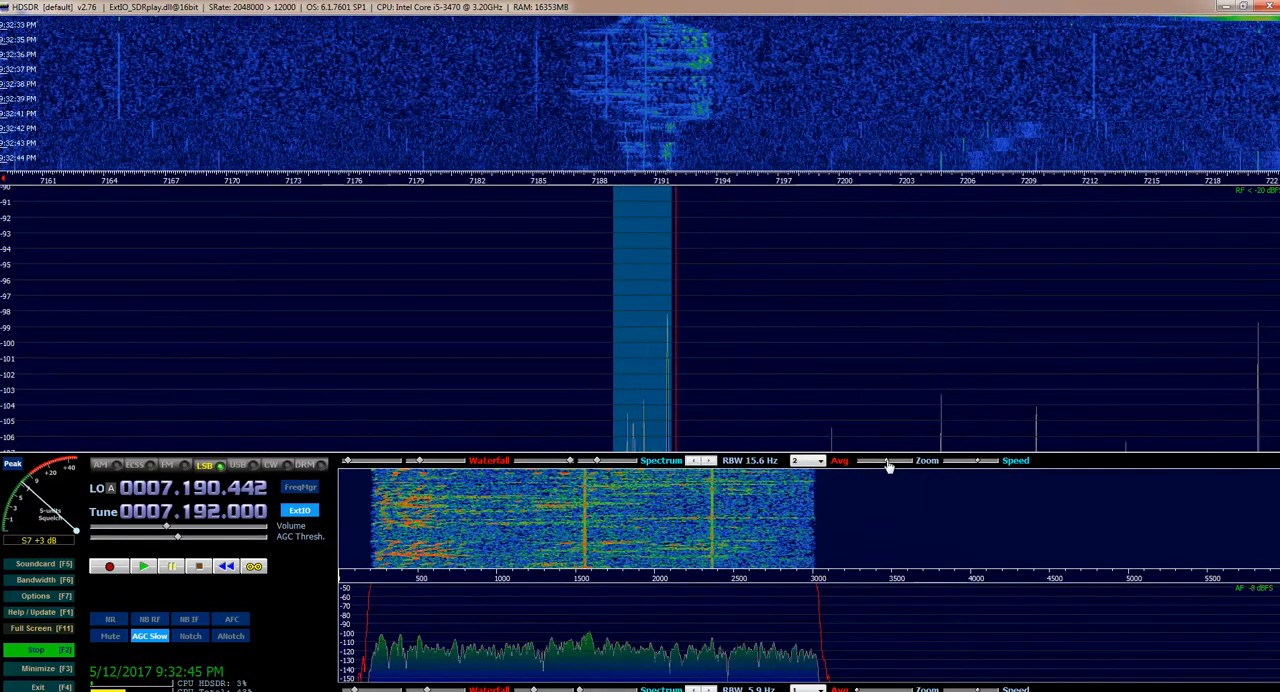
pyautogui.moveTo(888, 467); pyautogui.dragTo(884, 467)
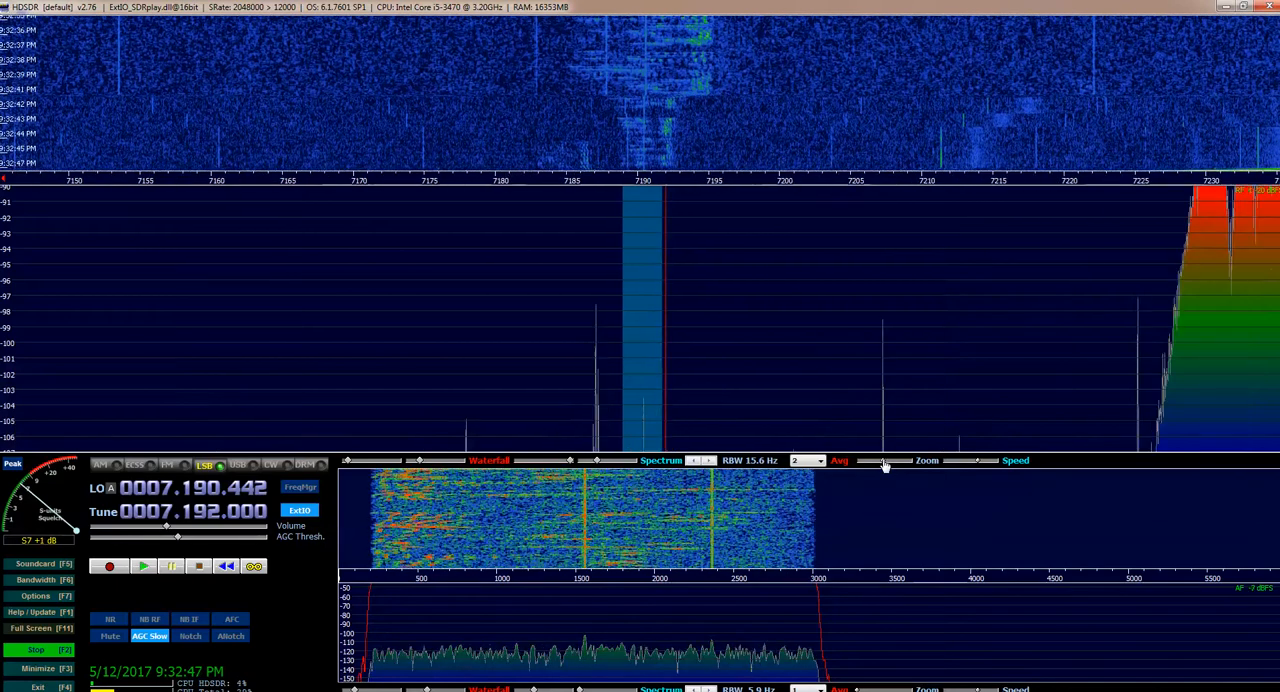
# Enlarge the RF spectrum slightly against the waterfall and shift the displayed frequency range about 2 kHz higher
pyautogui.click(1000, 177)
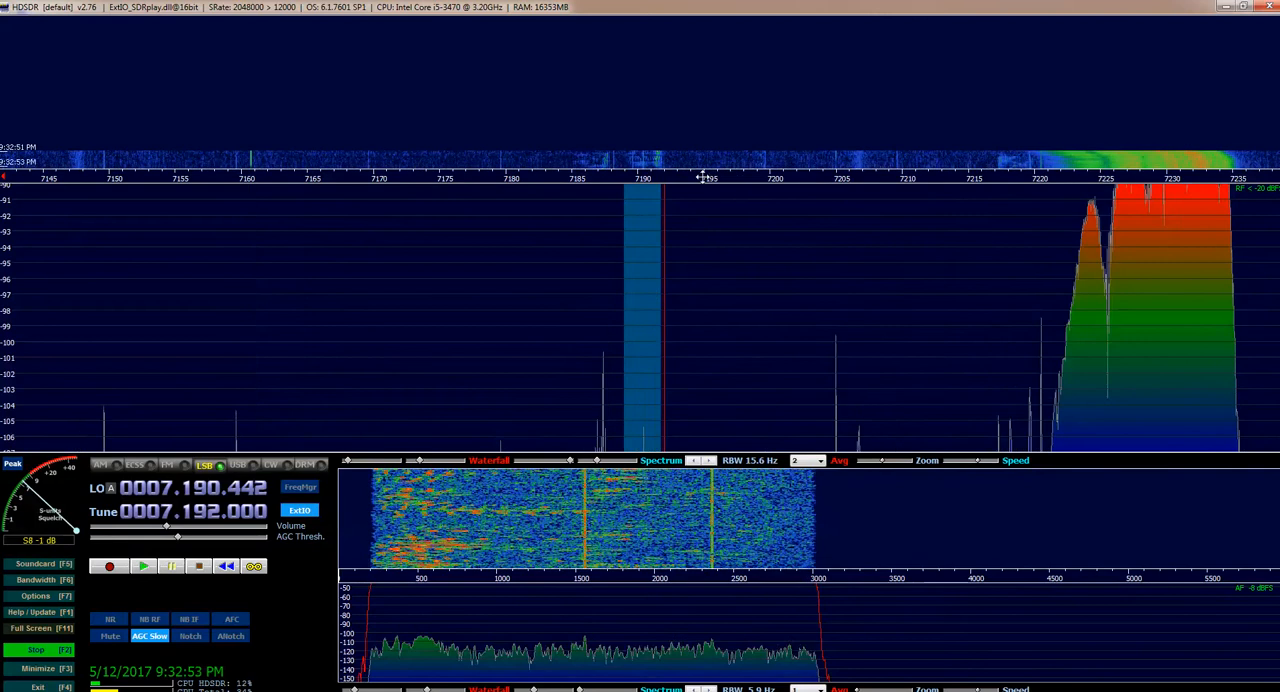
pyautogui.moveTo(694, 177); pyautogui.dragTo(650, 174)
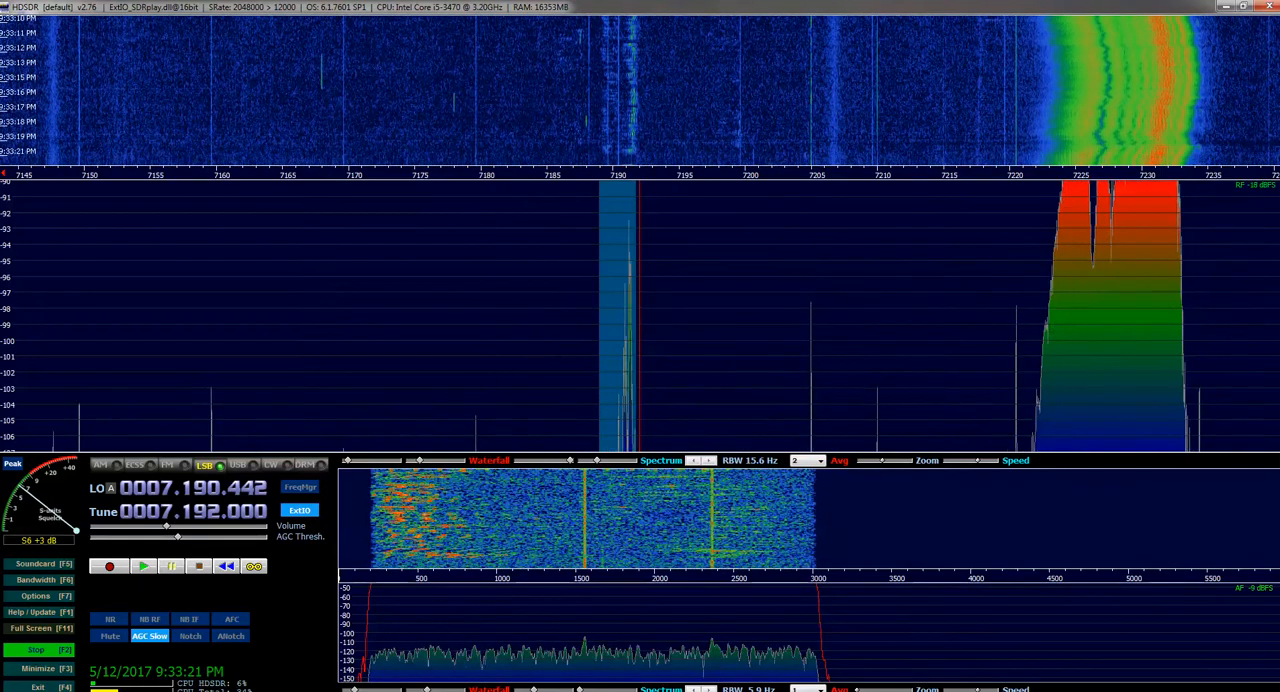
# Close HDSDR and switch to the HamRadioDeluxe window
pyautogui.click(1155, 690)
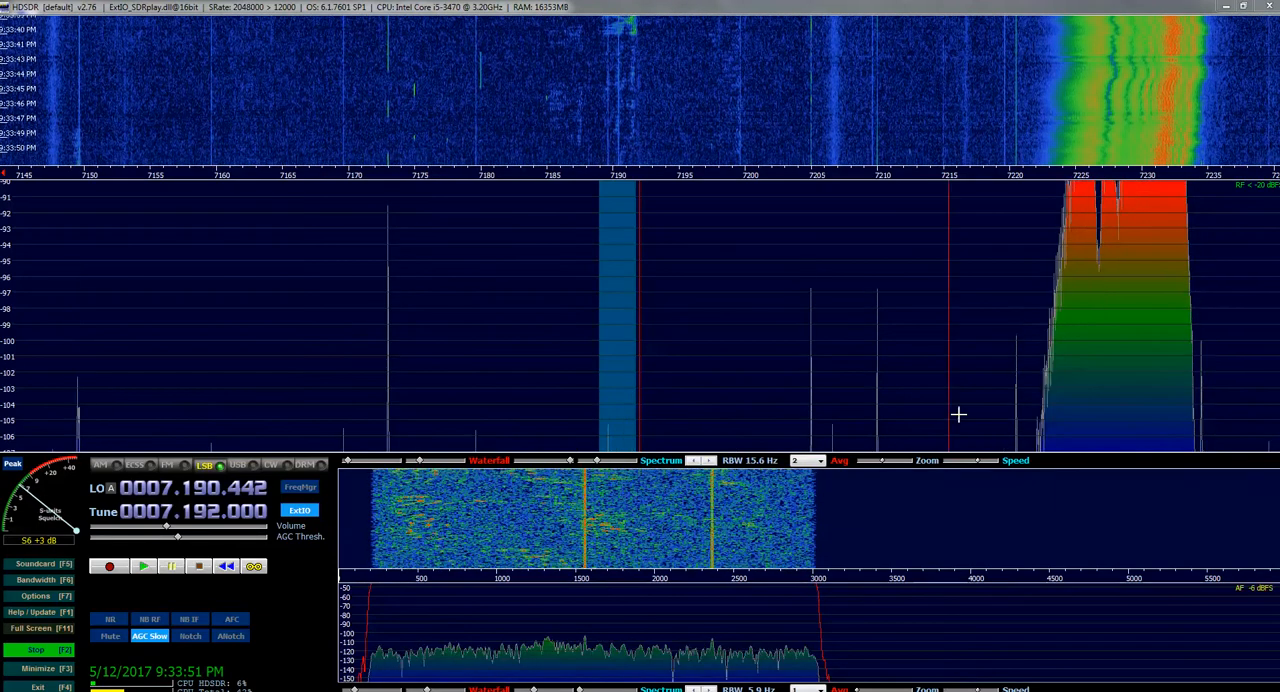
pyautogui.click(1266, 9)
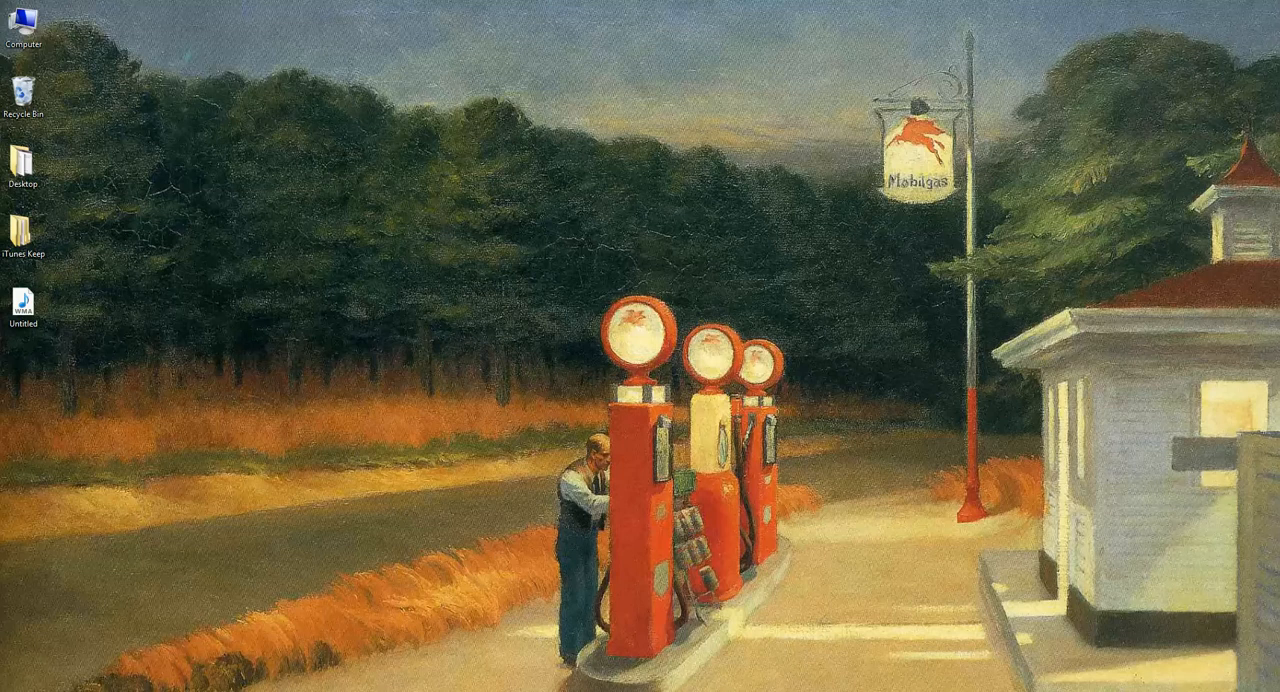
pyautogui.moveTo(141, 690)
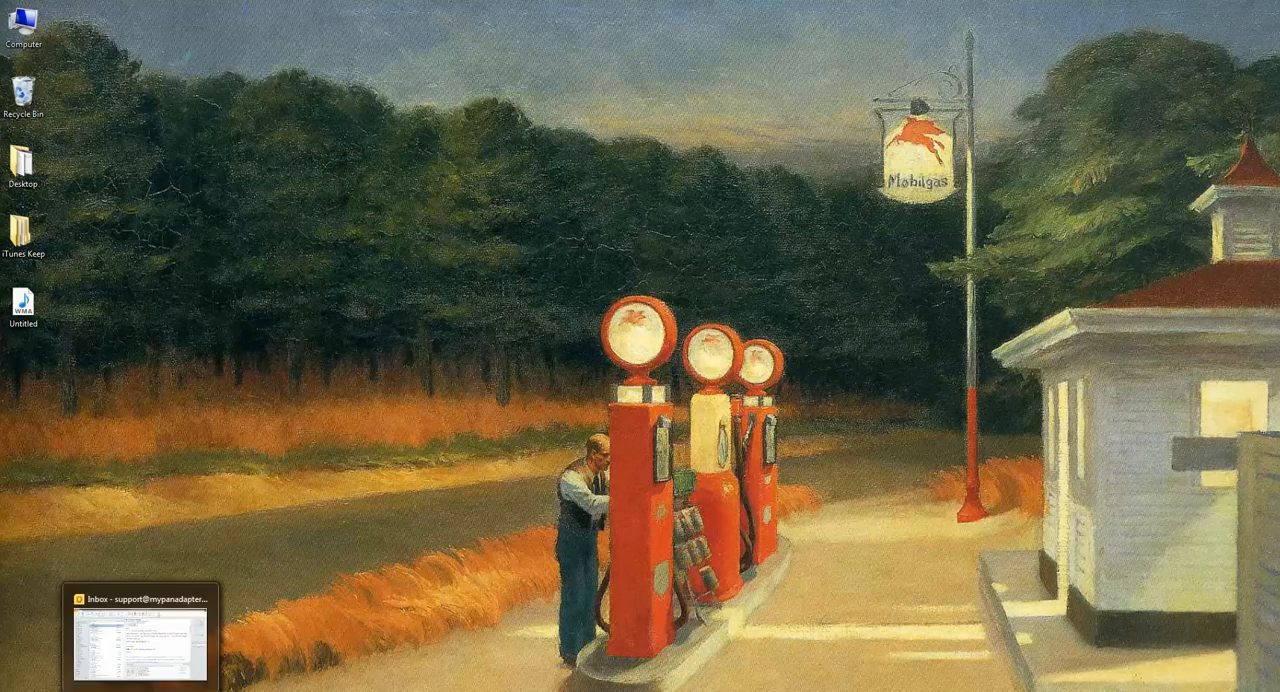
pyautogui.click(222, 690)
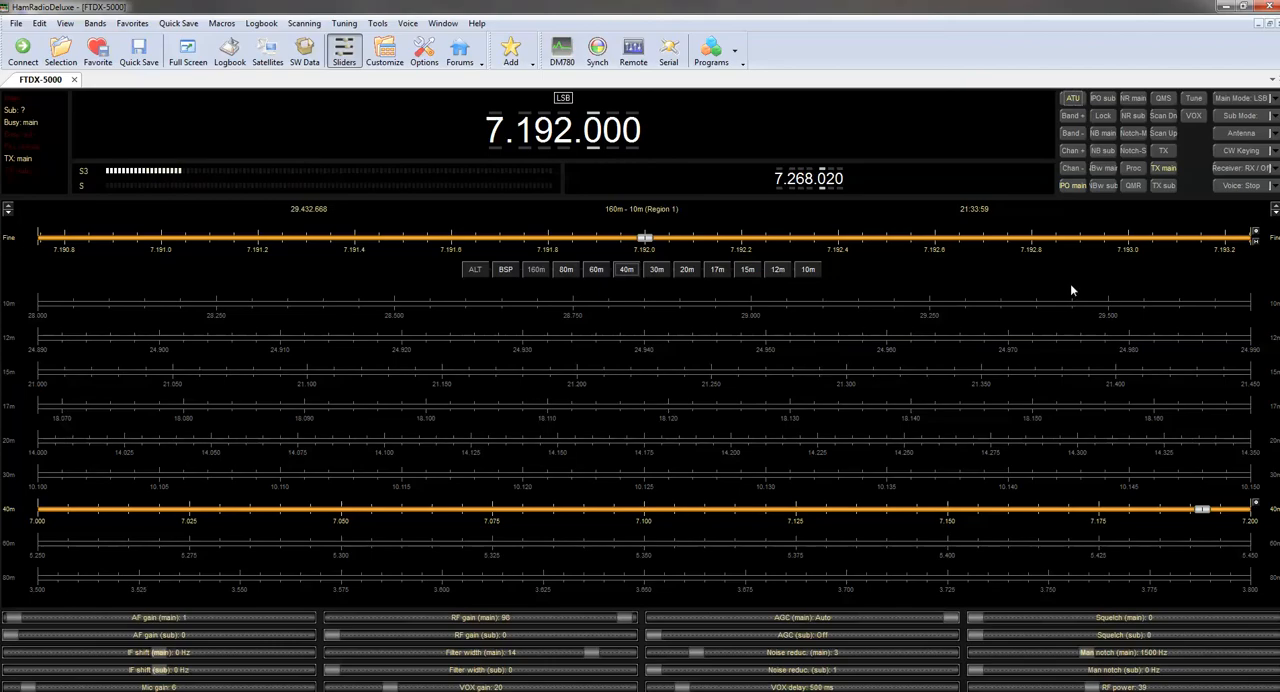